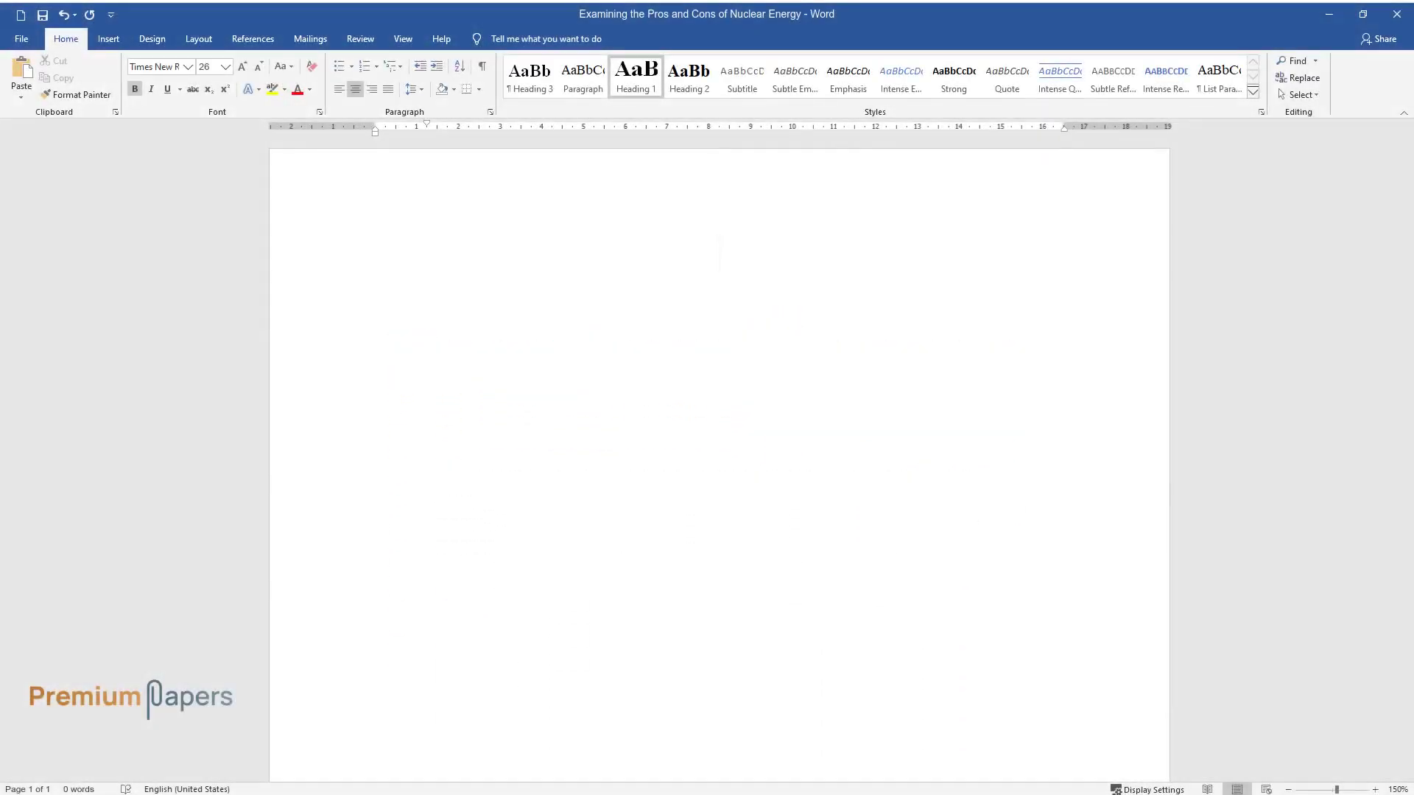
text(Examining t)
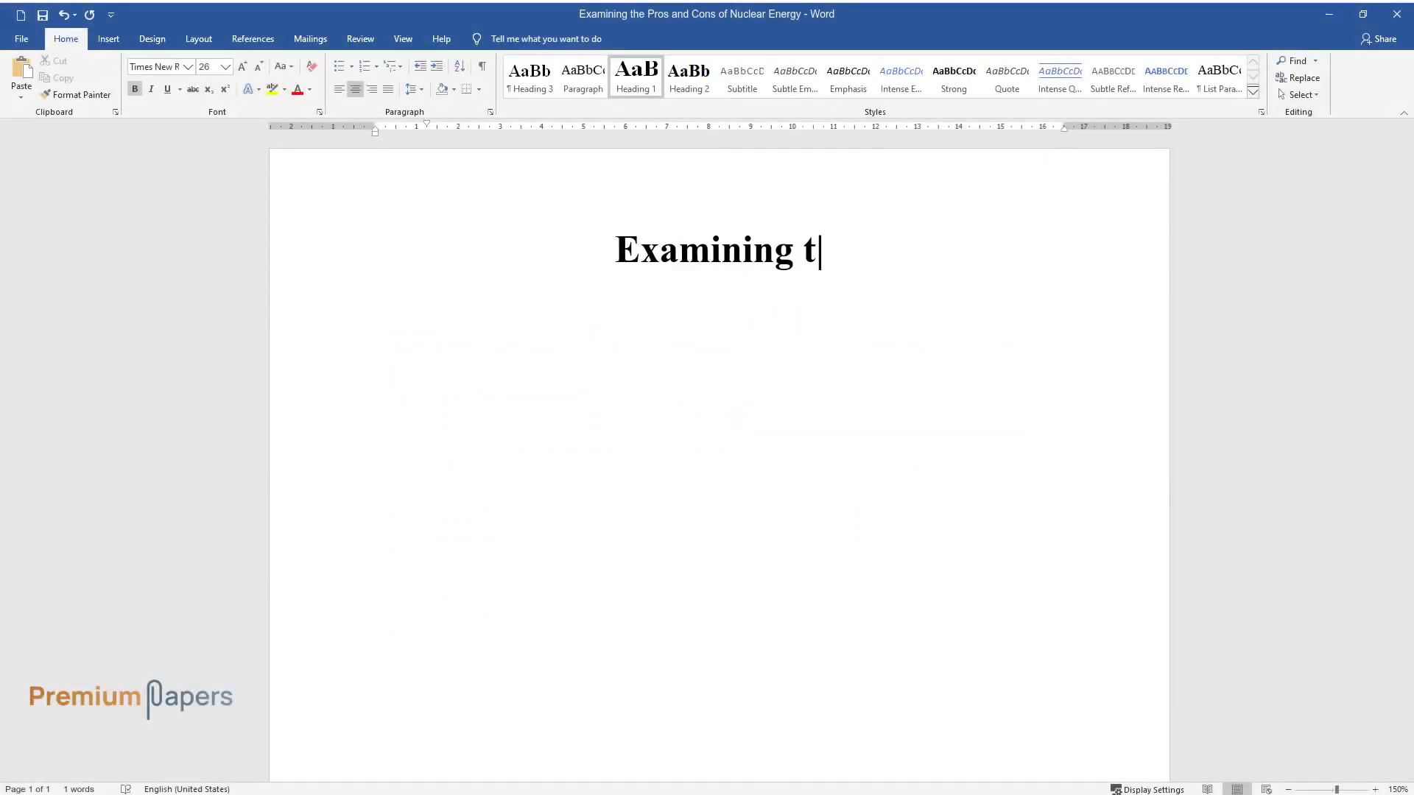
text(he Pros and Cons of Nucl)
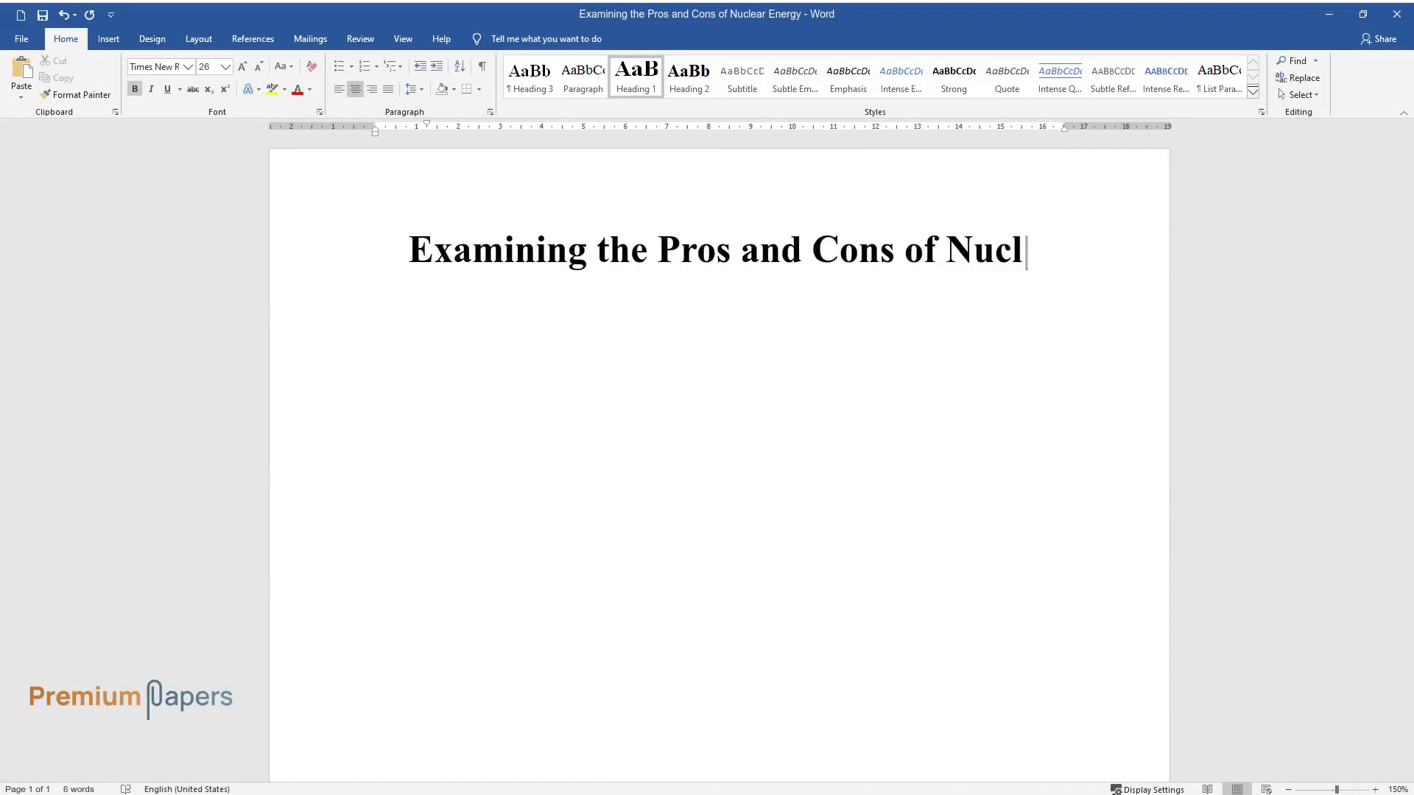
text(ear Energy)
End the title 'Examining the Pros and Cons of Nuclear Energy' and begin a body-text paragraph.
key(Return)
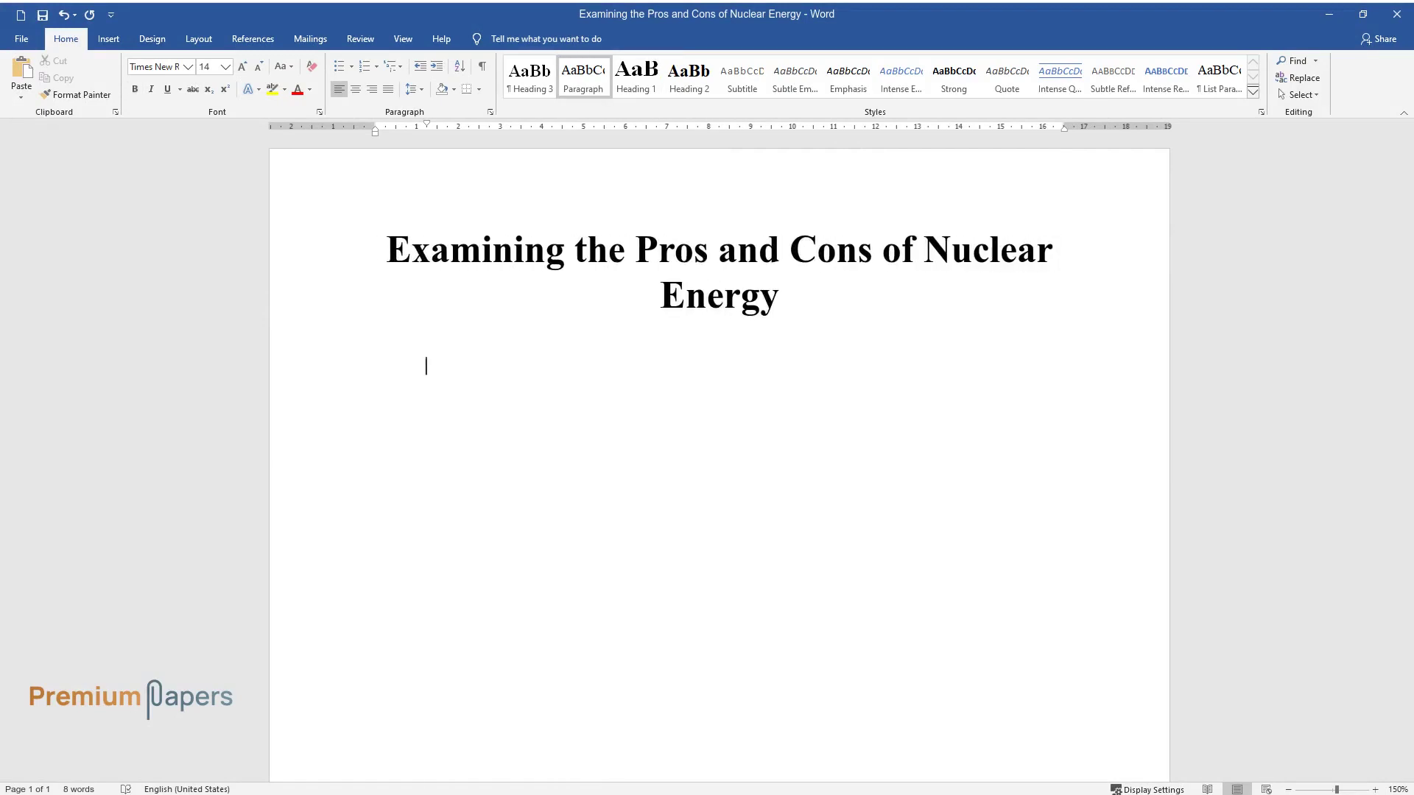
text(The desire to control global wa)
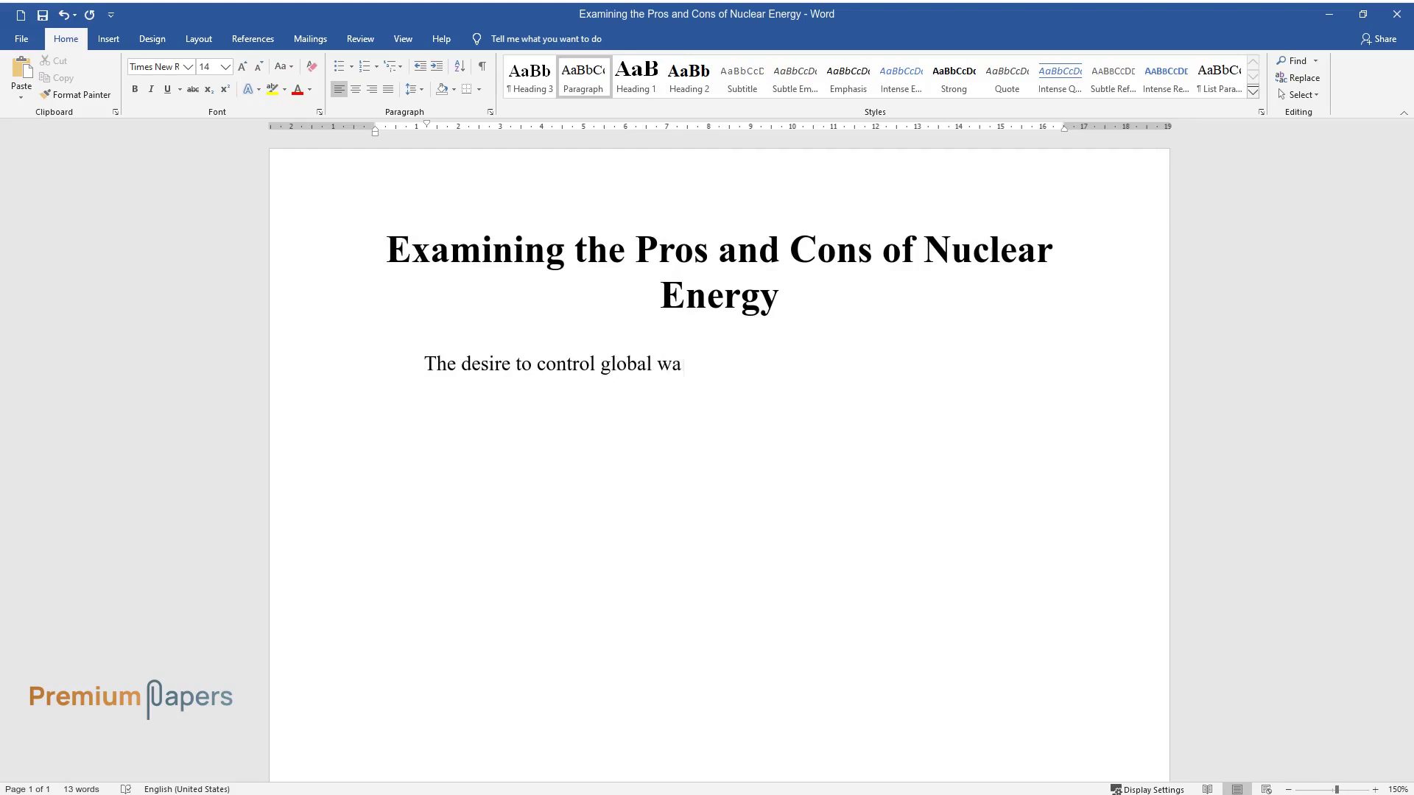
text(rming and its effects has led many)
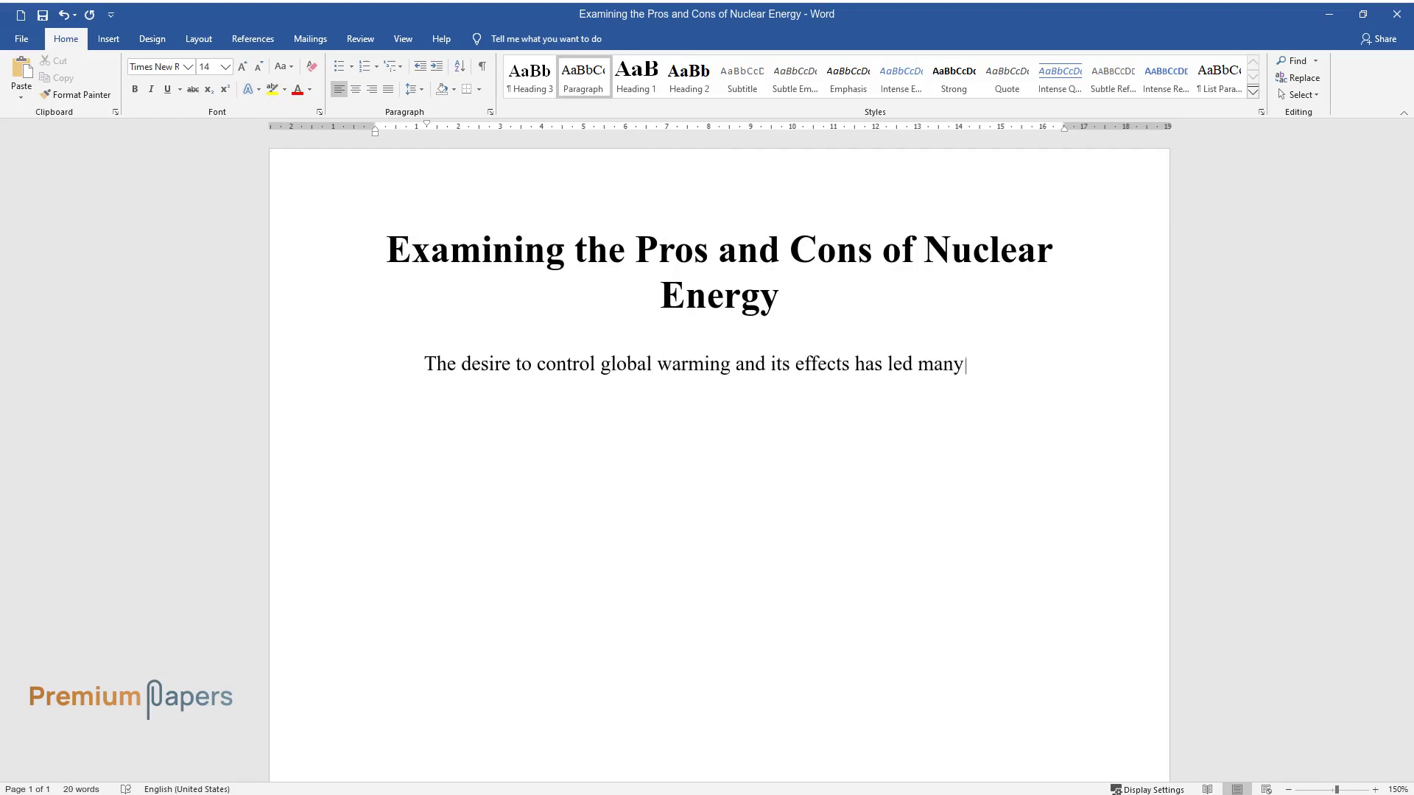
text( scientists and environmentalists)
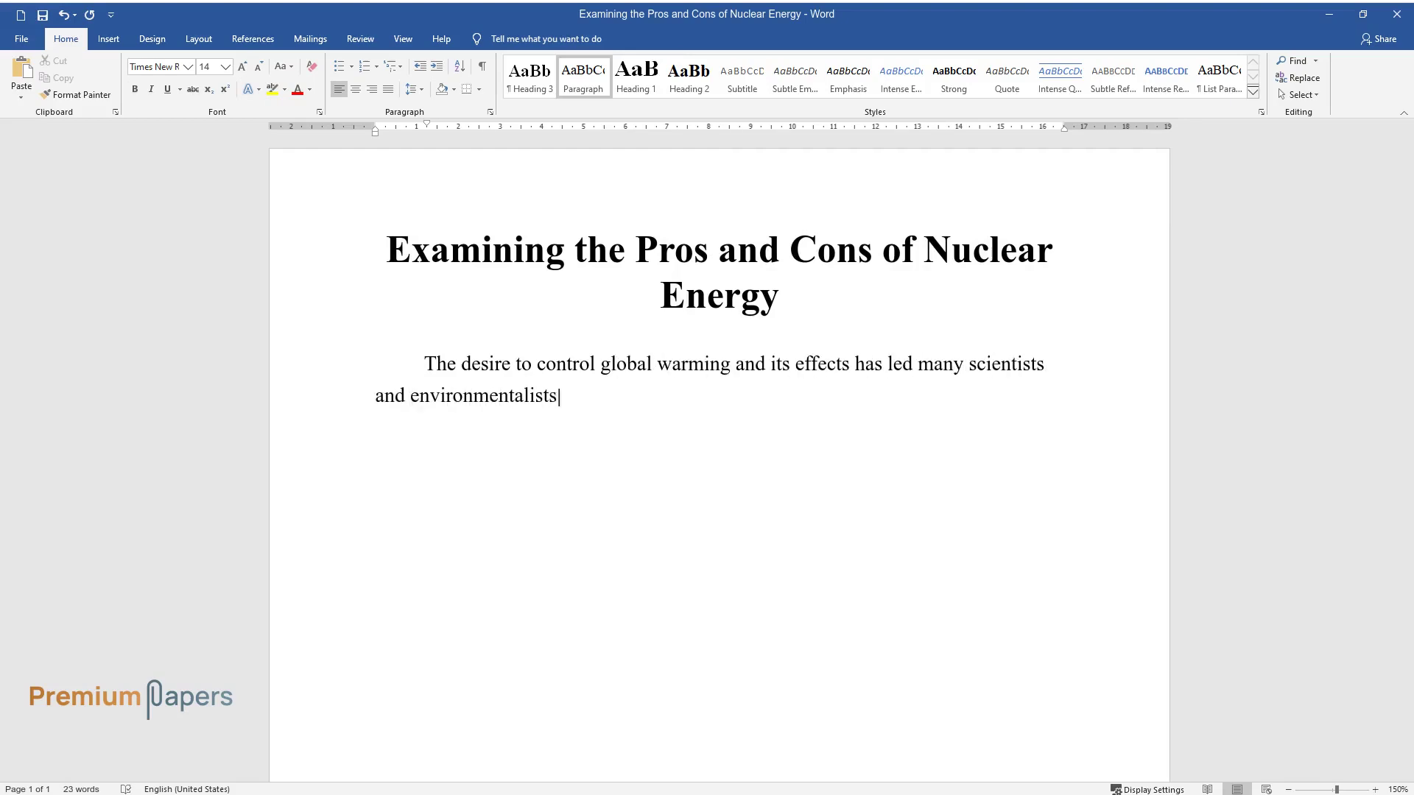
text( to push for the adoption of alter)
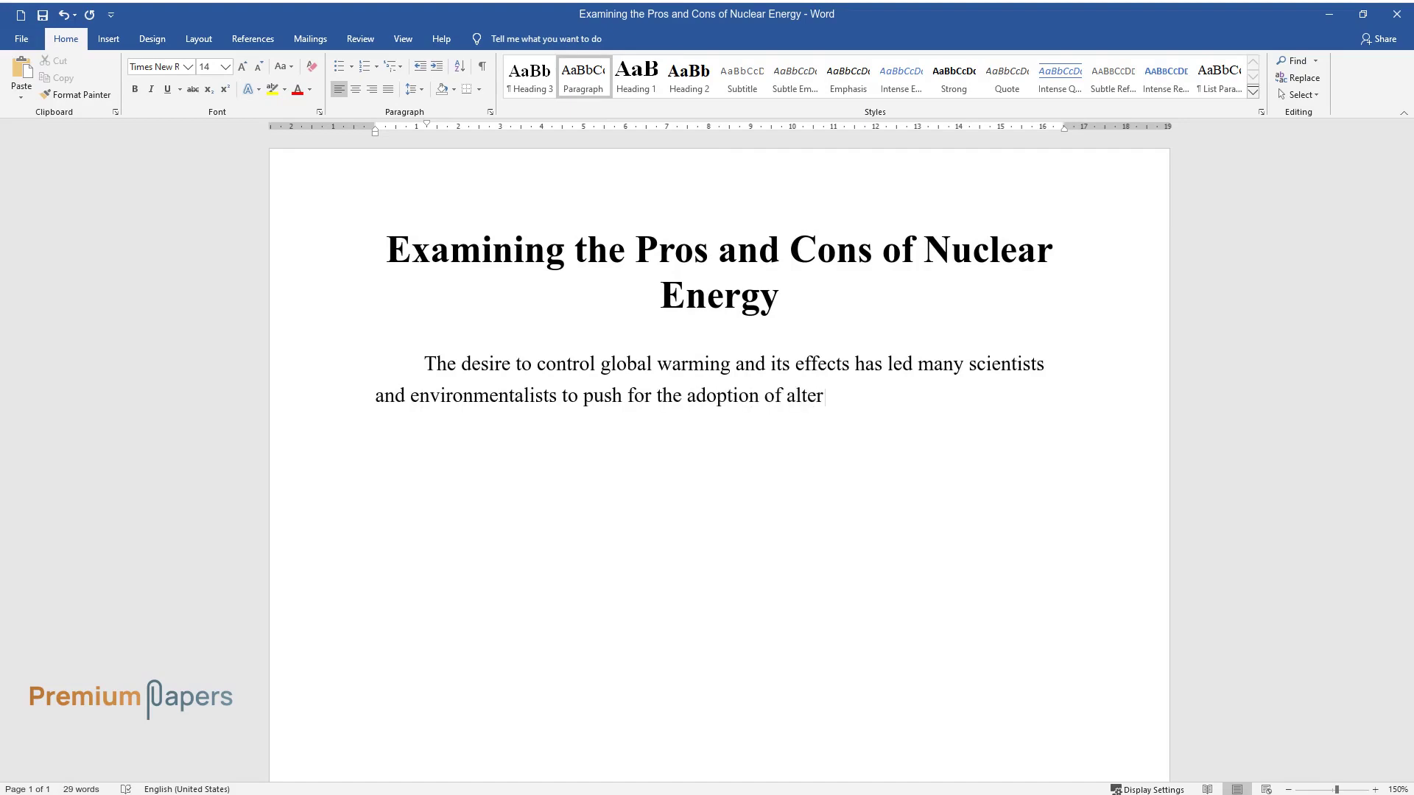
text(native energy sources. The develop)
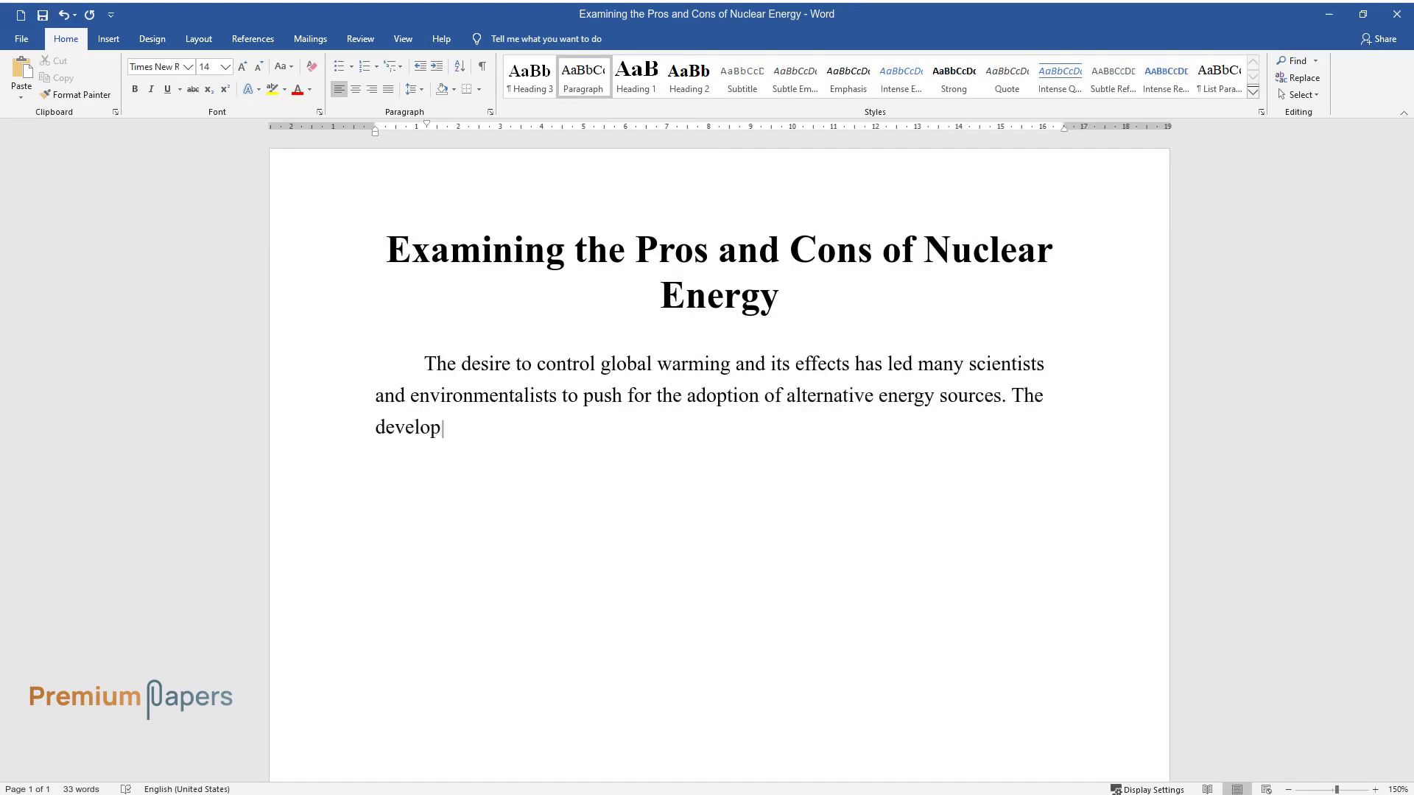
text(ment of nuclear power plants seems)
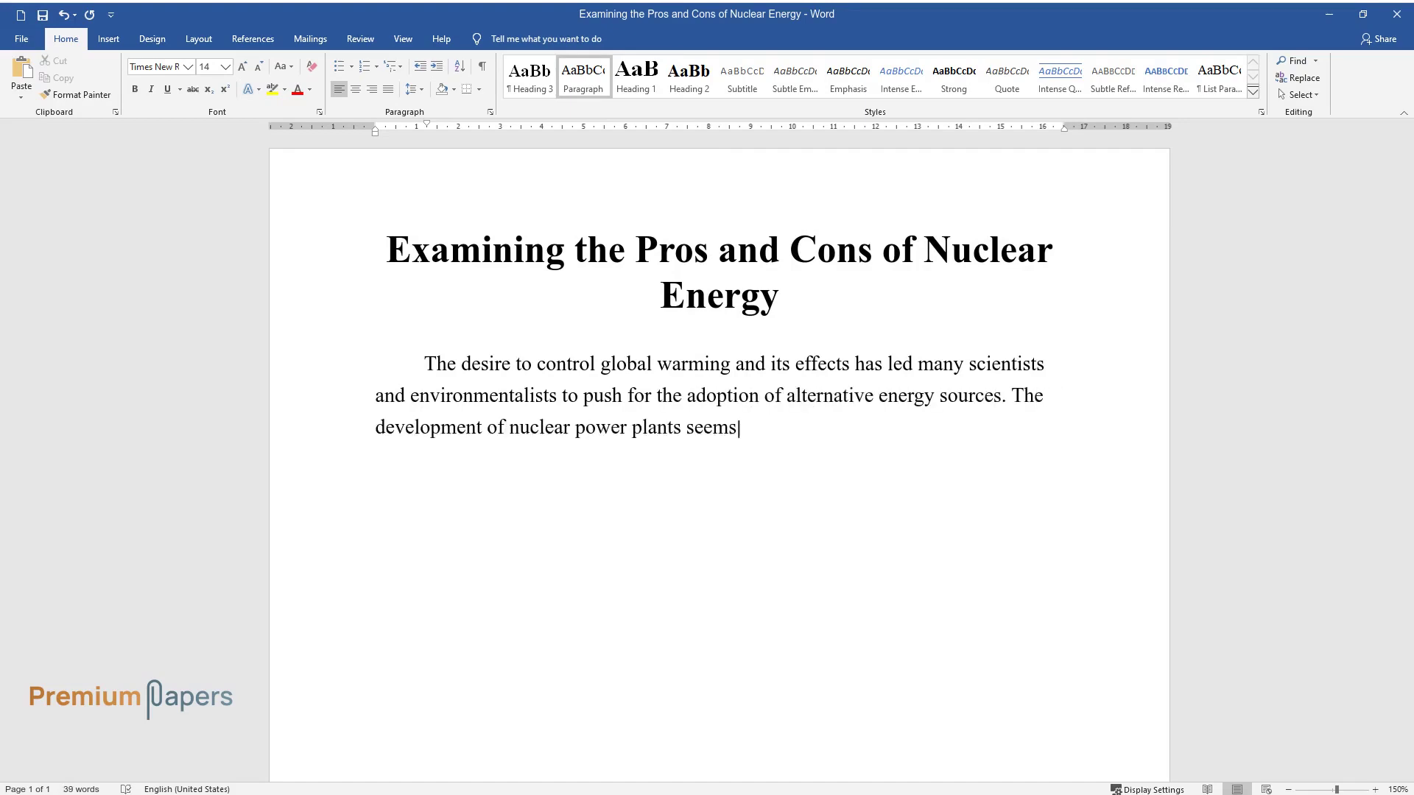
text( to be the sole solution accessible to )
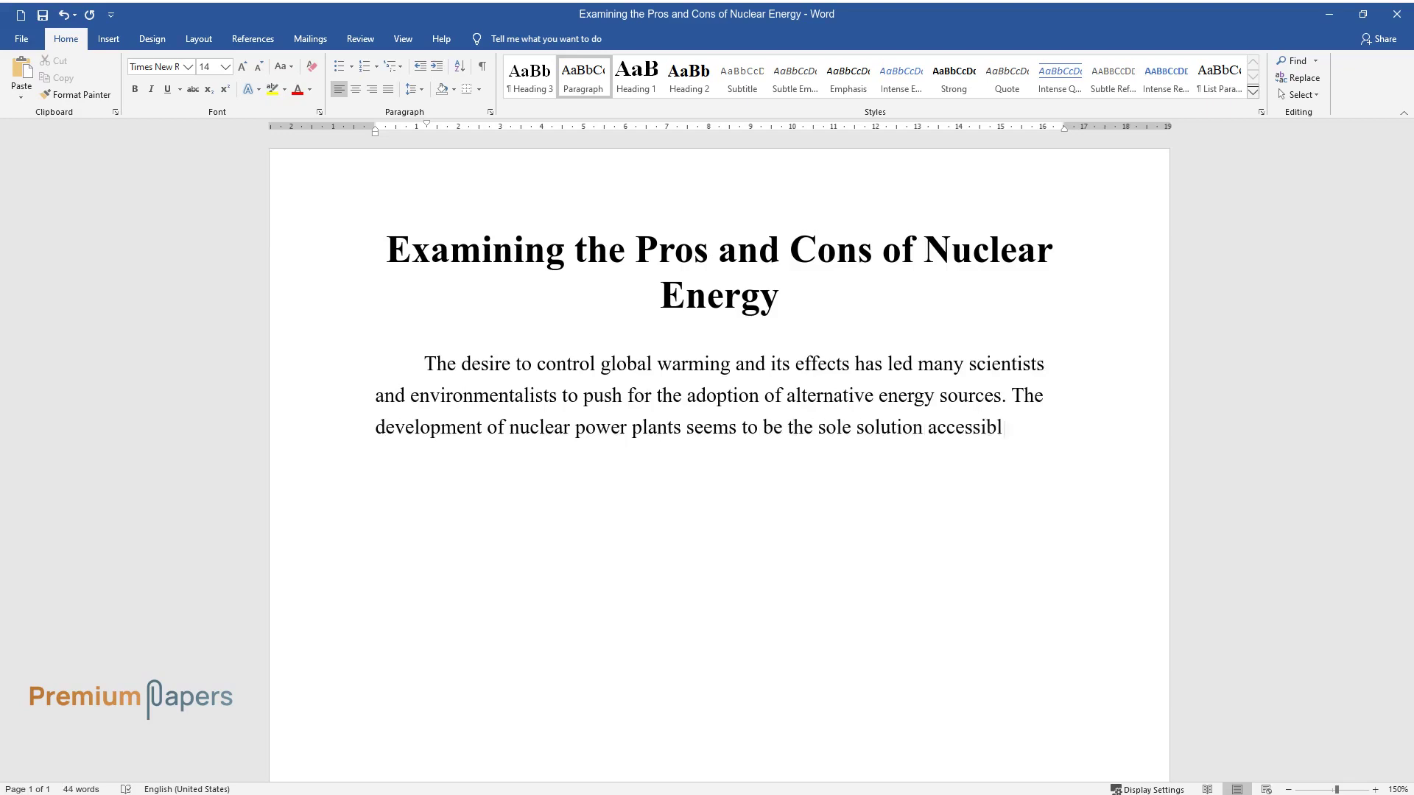
text(a majority of energy stakeho)
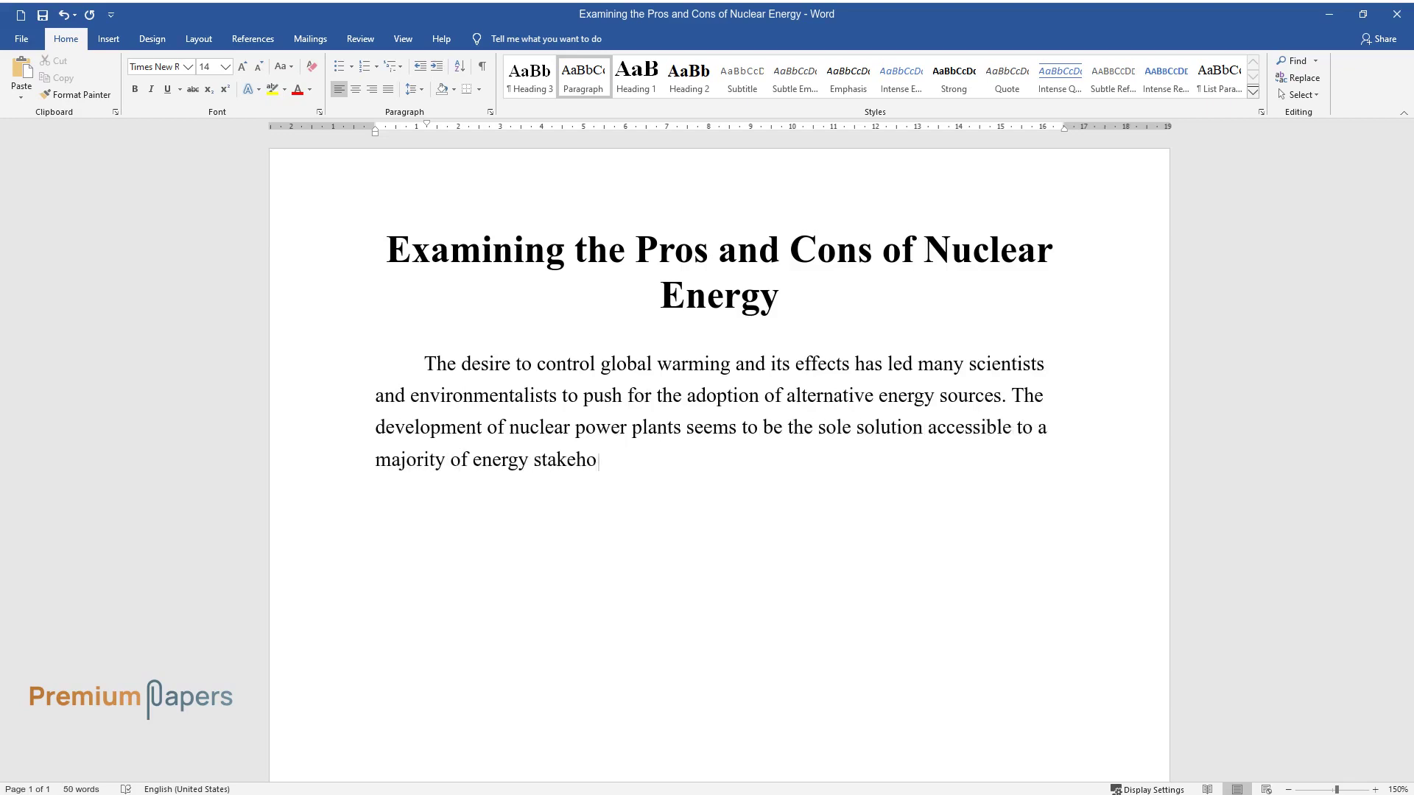
text(lders. The debate is centered on th)
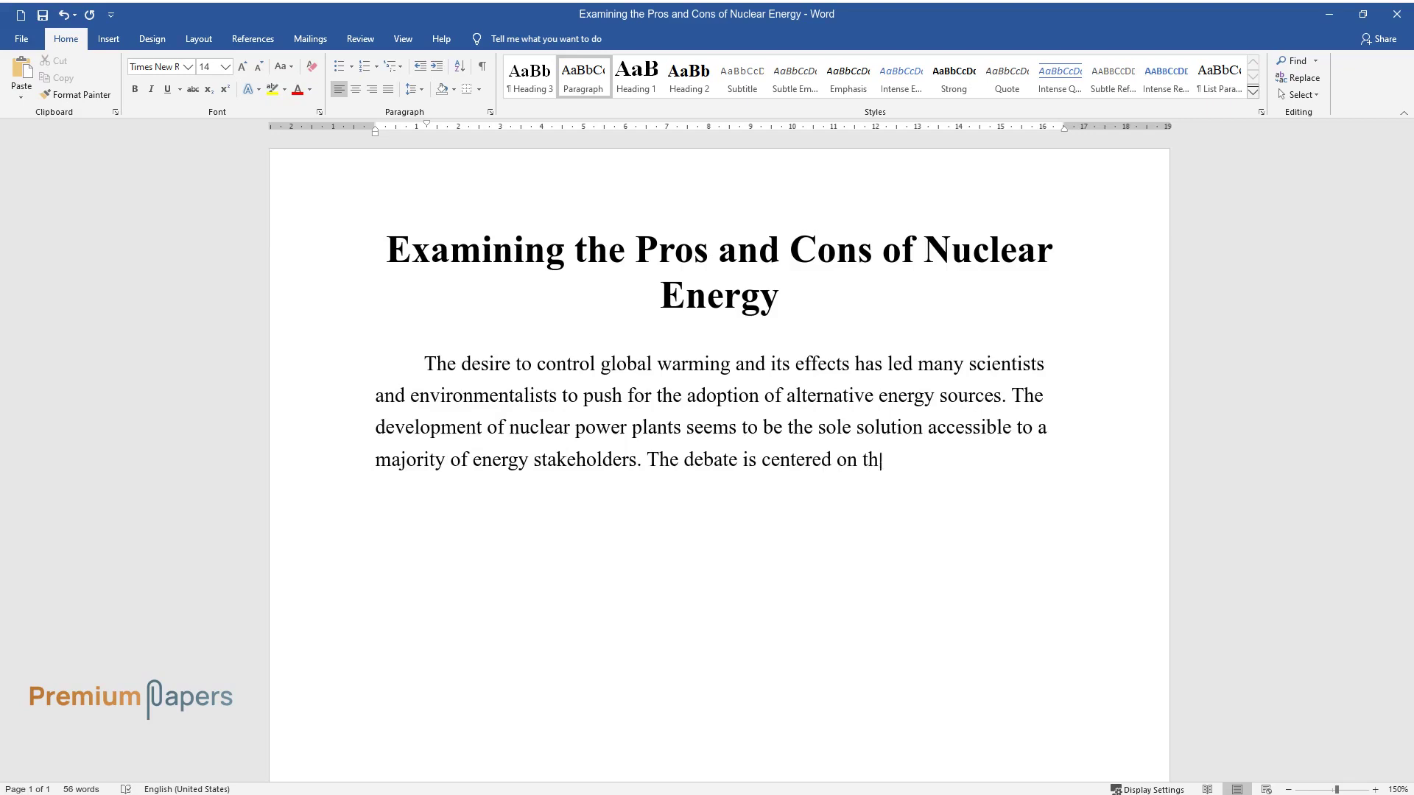
text(e advantages of nuclear energy. Li)
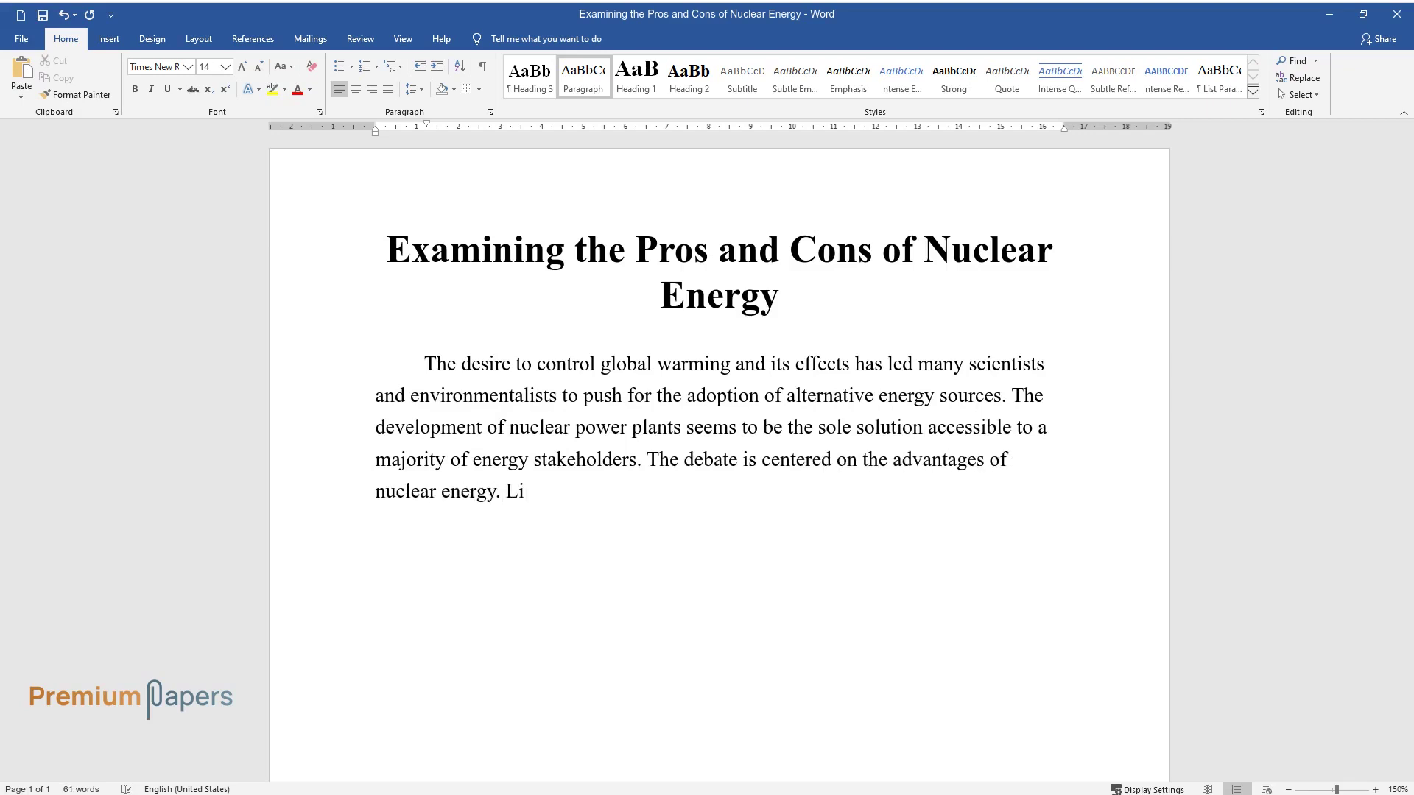
text(ttle attention is given to its dis)
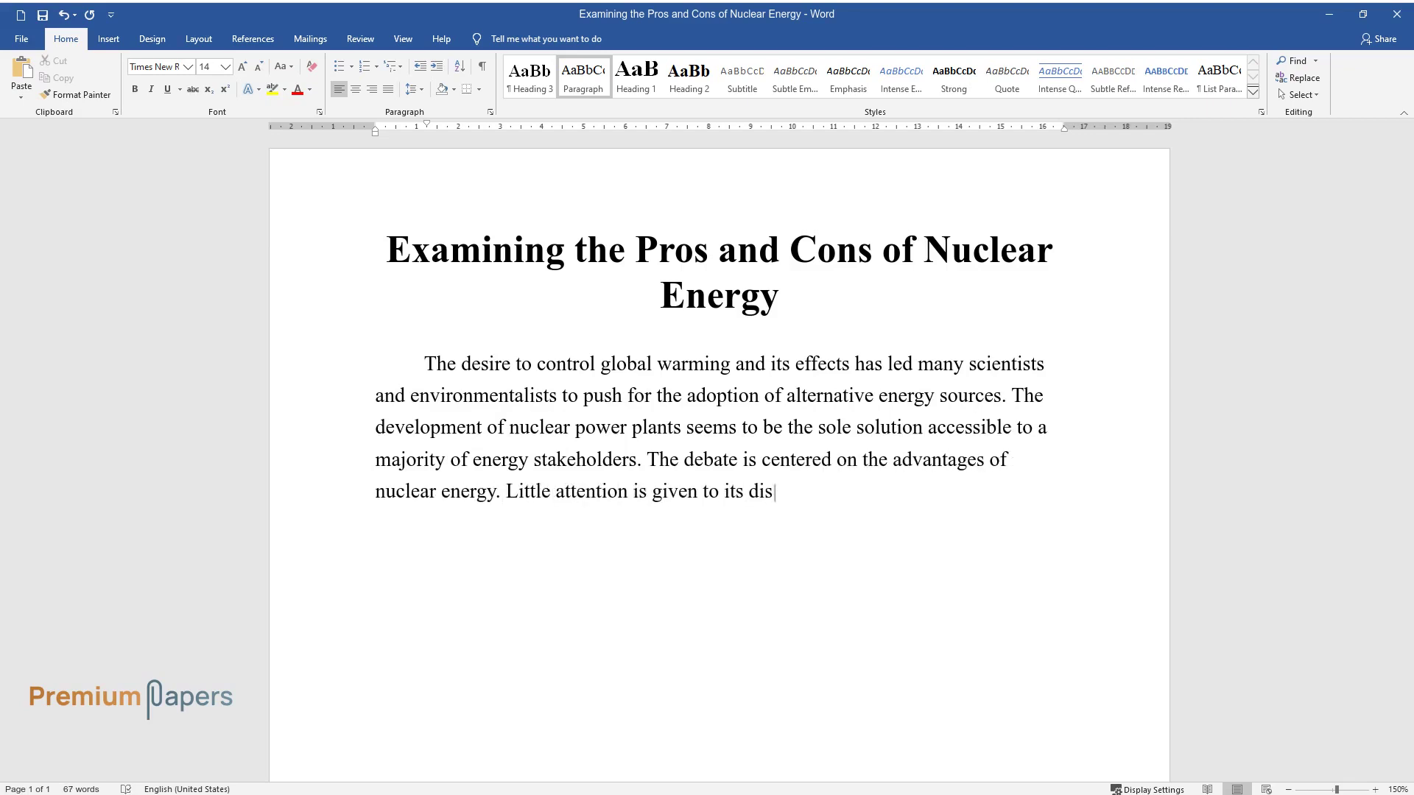
text(advantages. This paper views both )
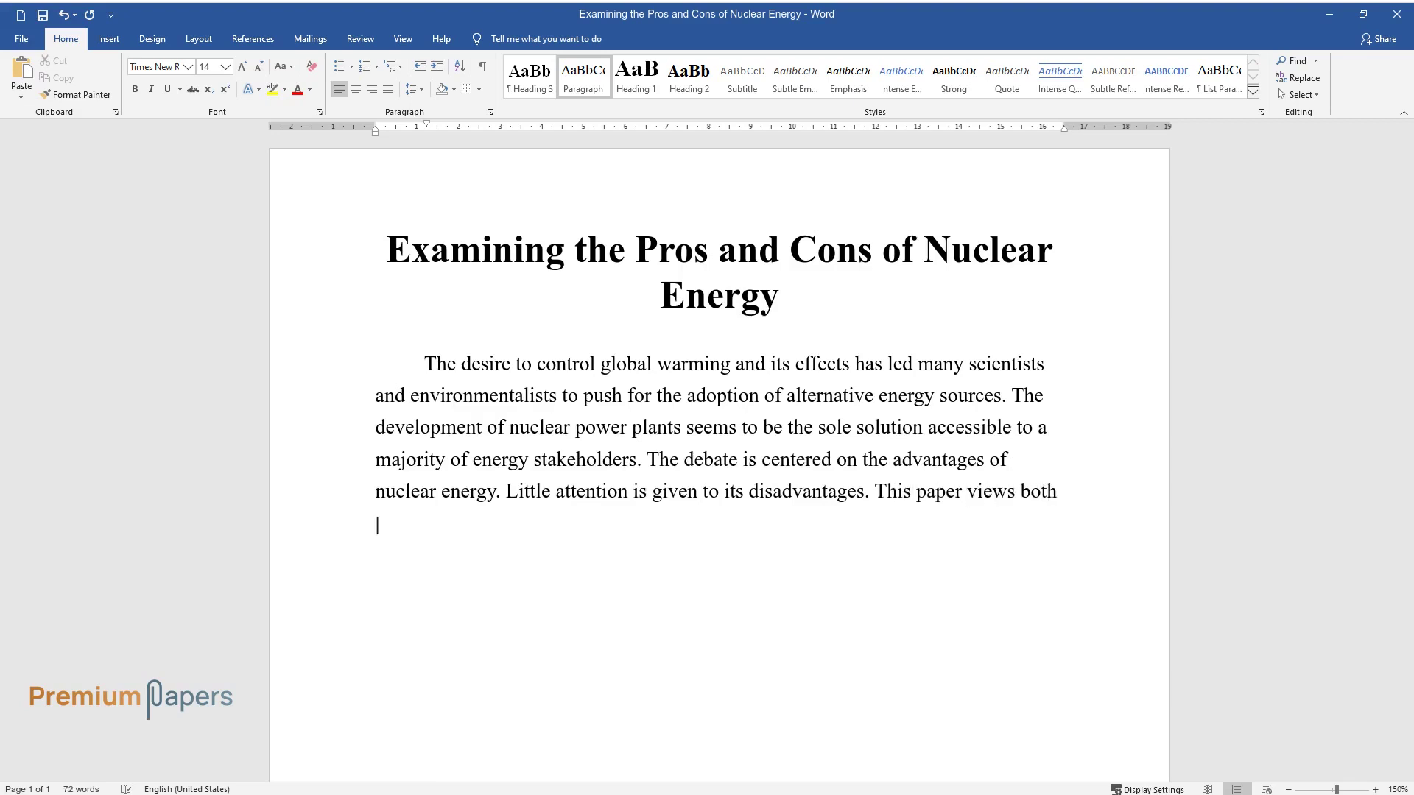
text(sides of the debate, as making an)
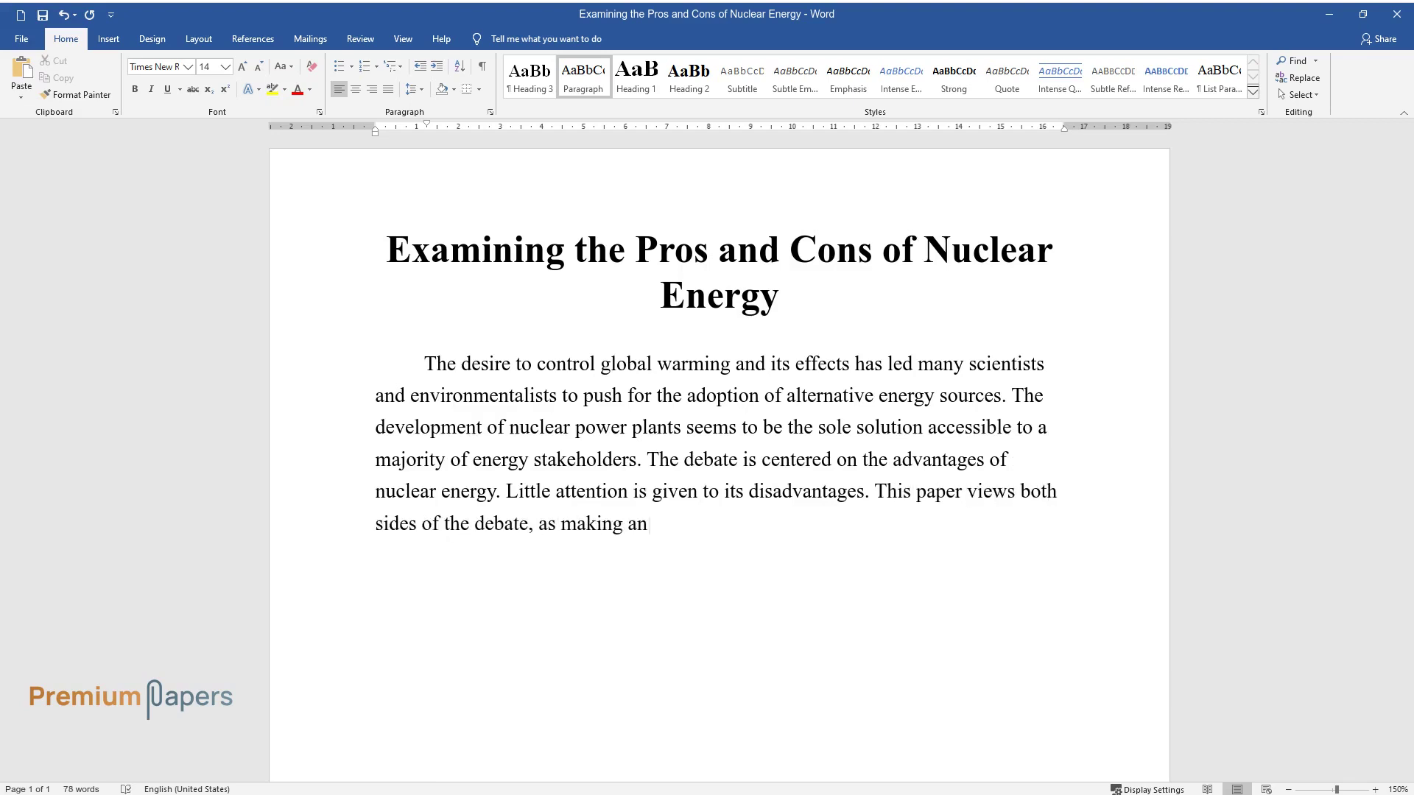
text(y decision on the adoption of this)
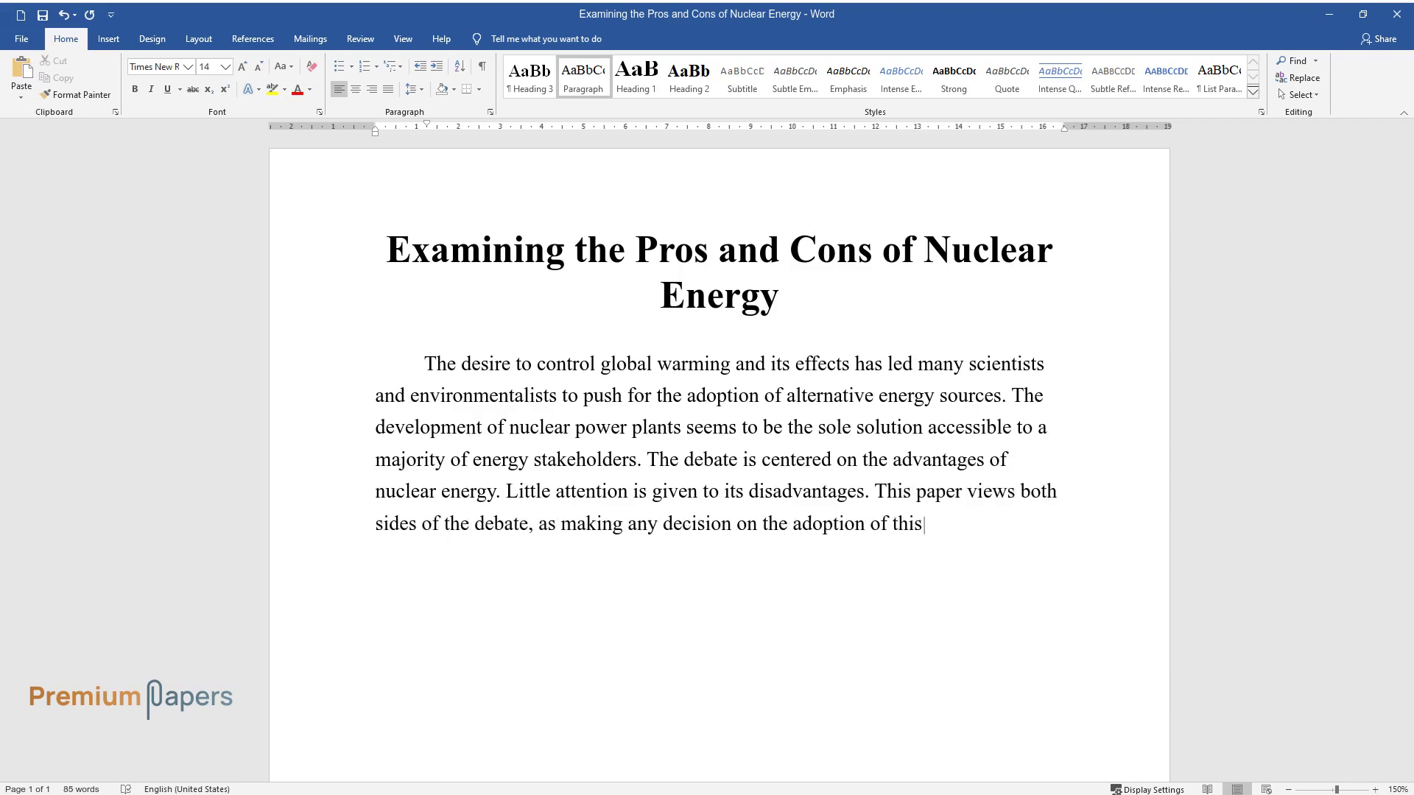
text( source of energy needs a critical)
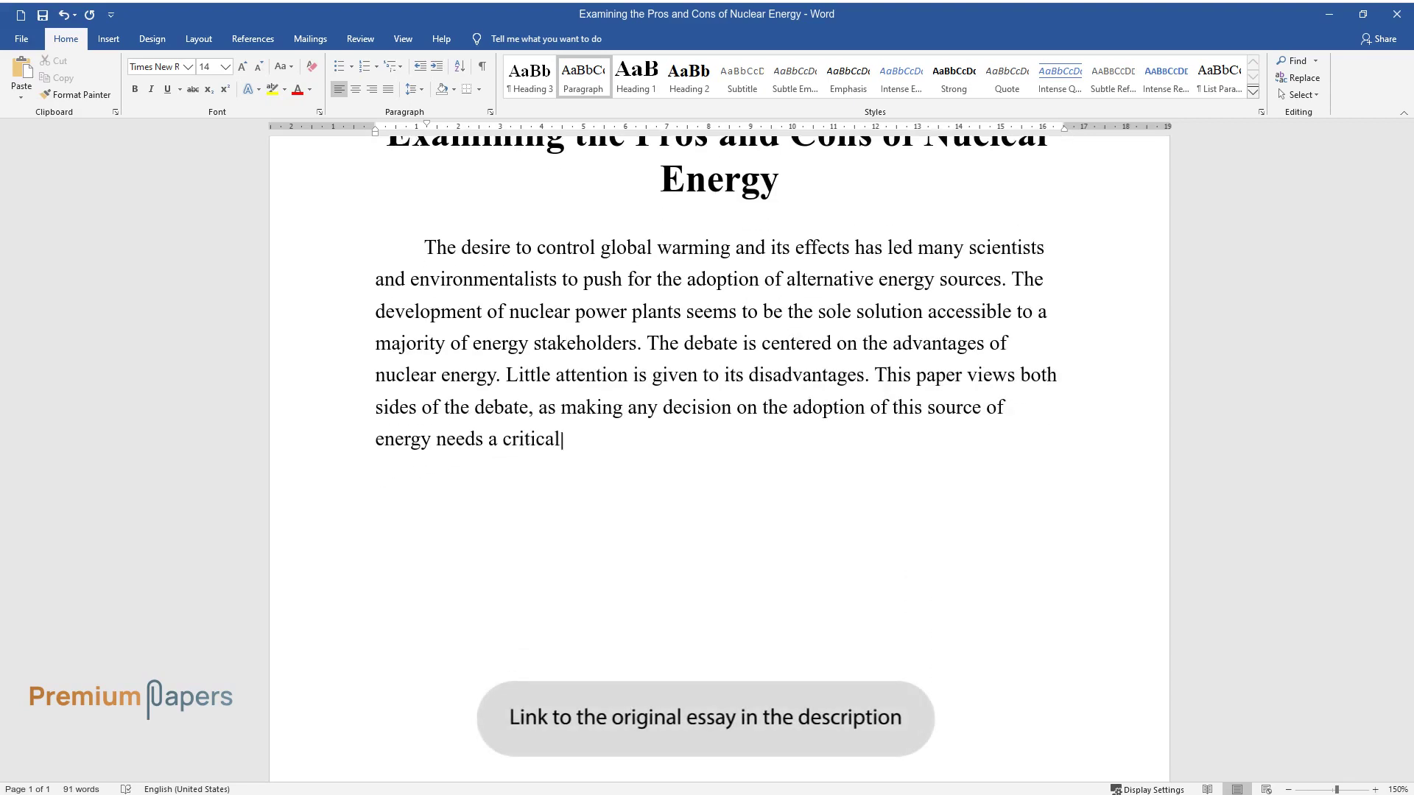
text( and comprehensive analysis.)
Finish the introduction at 'critical and comprehensive analysis.' and begin the advantages paragraph.
key(Return)
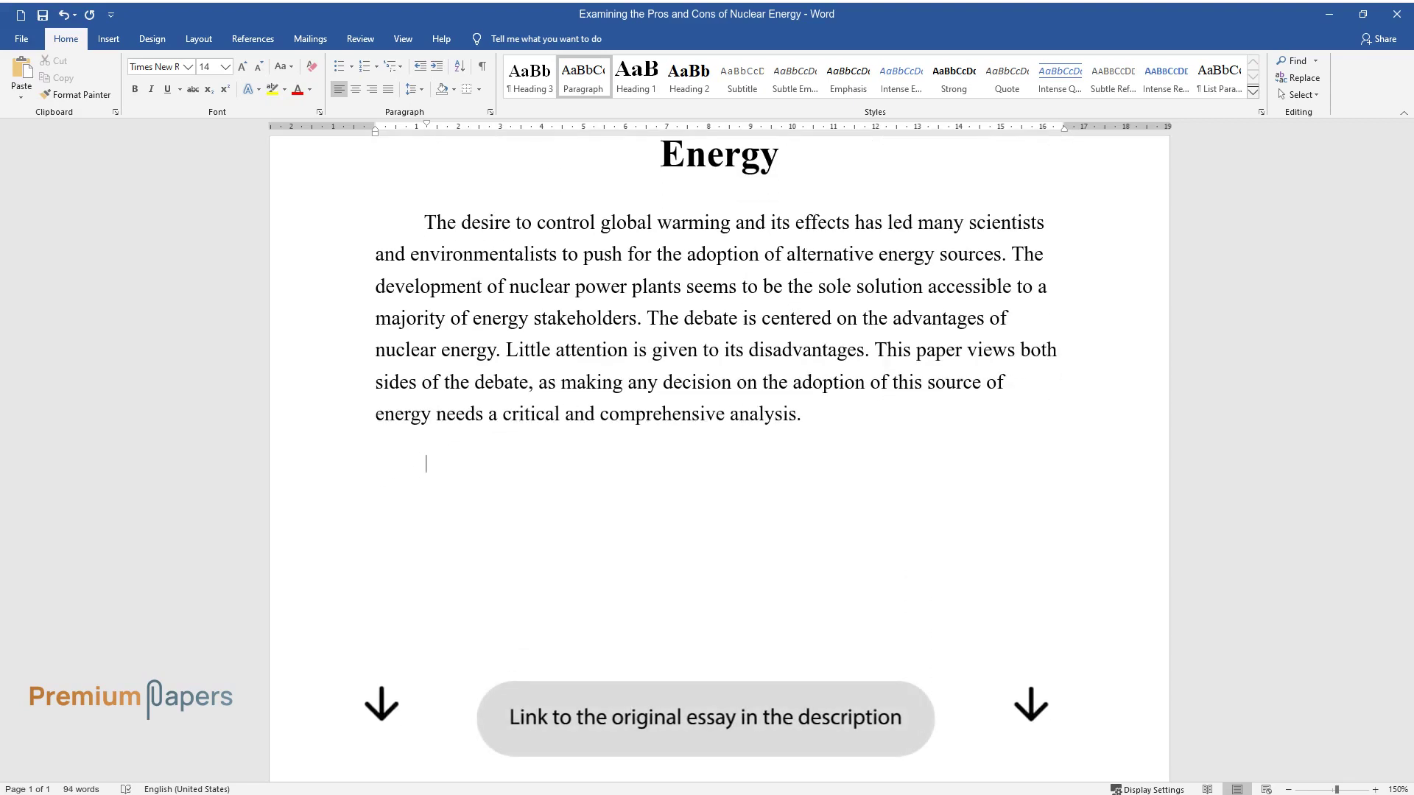
text(The advanta)
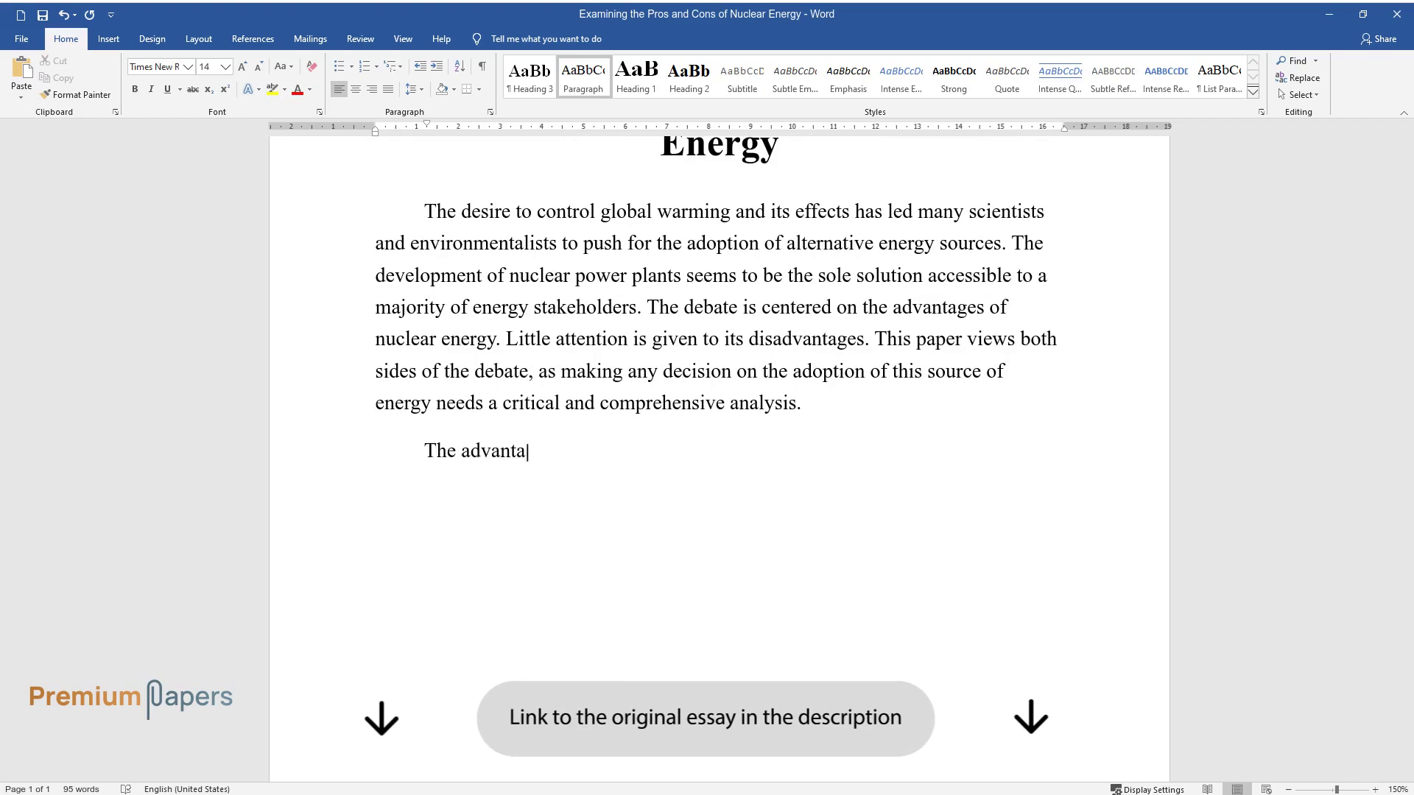
text(ges of nuclei energy are nume)
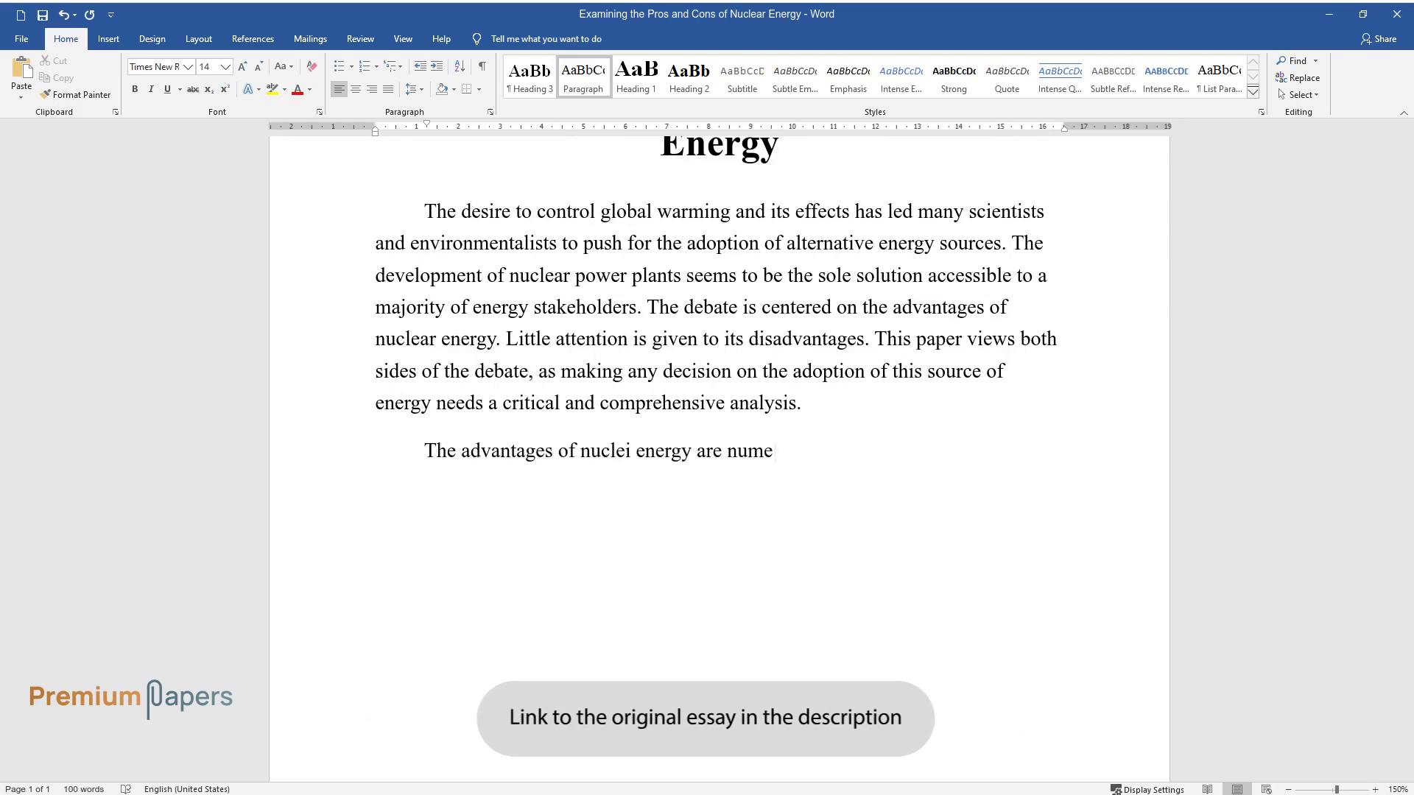
text(rous. First and most importan)
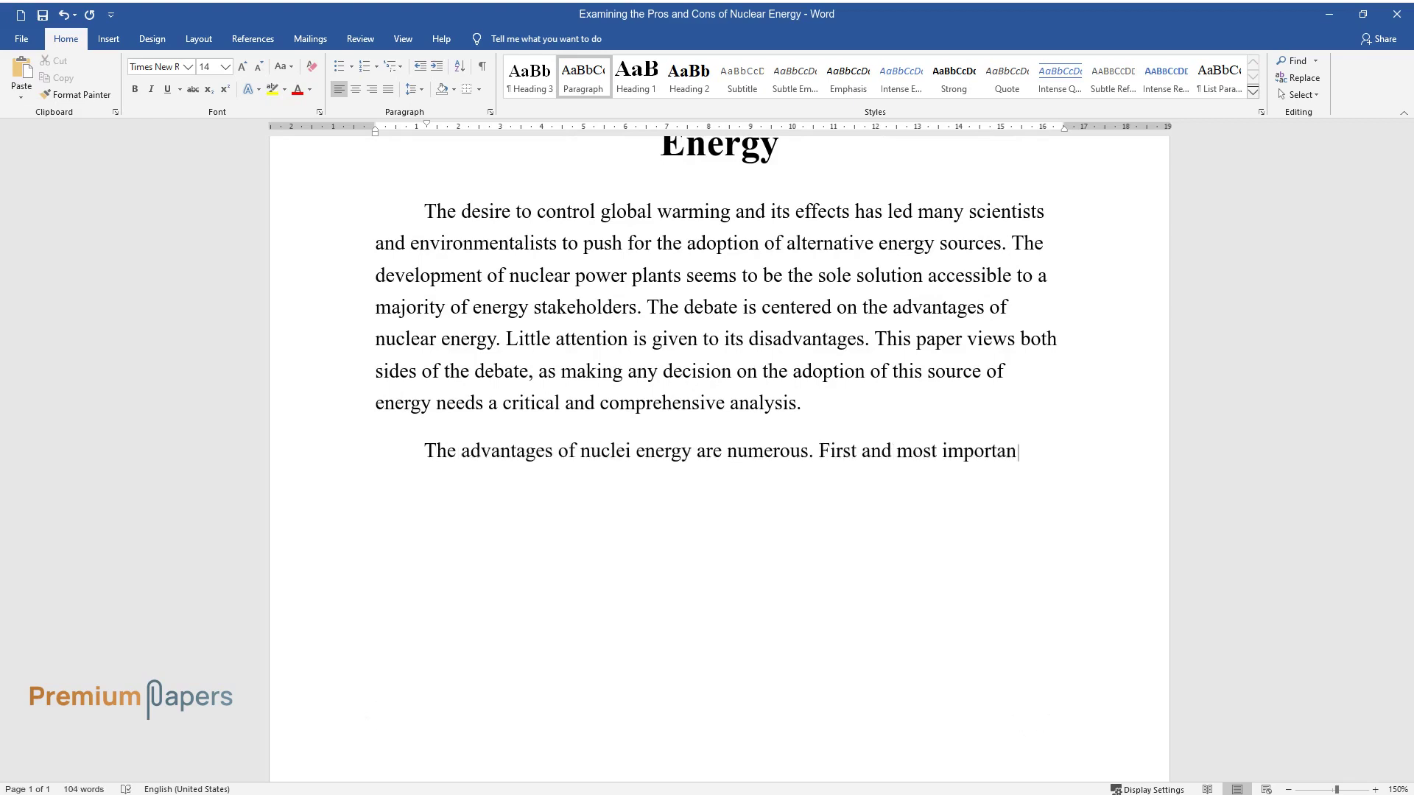
text(tly, technology does it clean.)
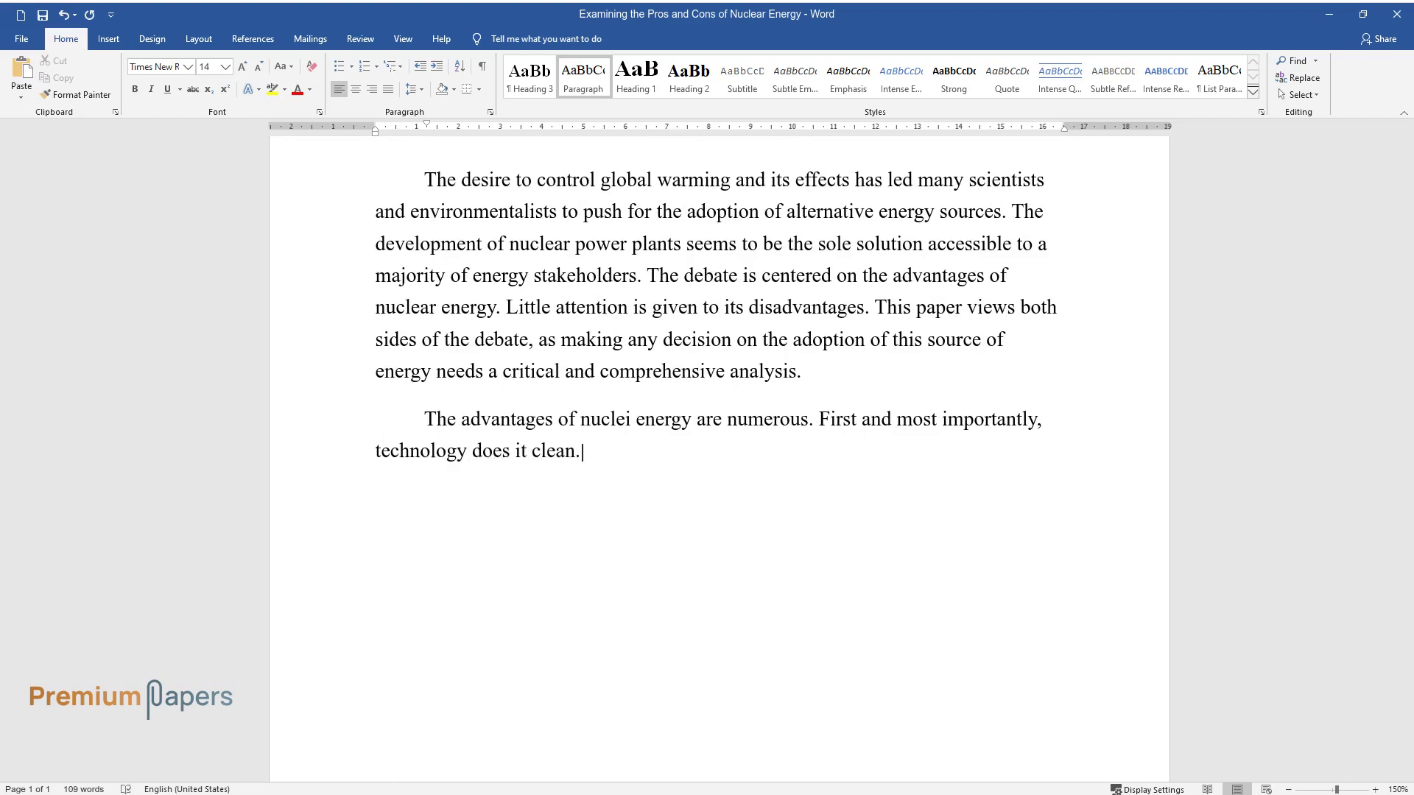
text( It emits little greenhouse g)
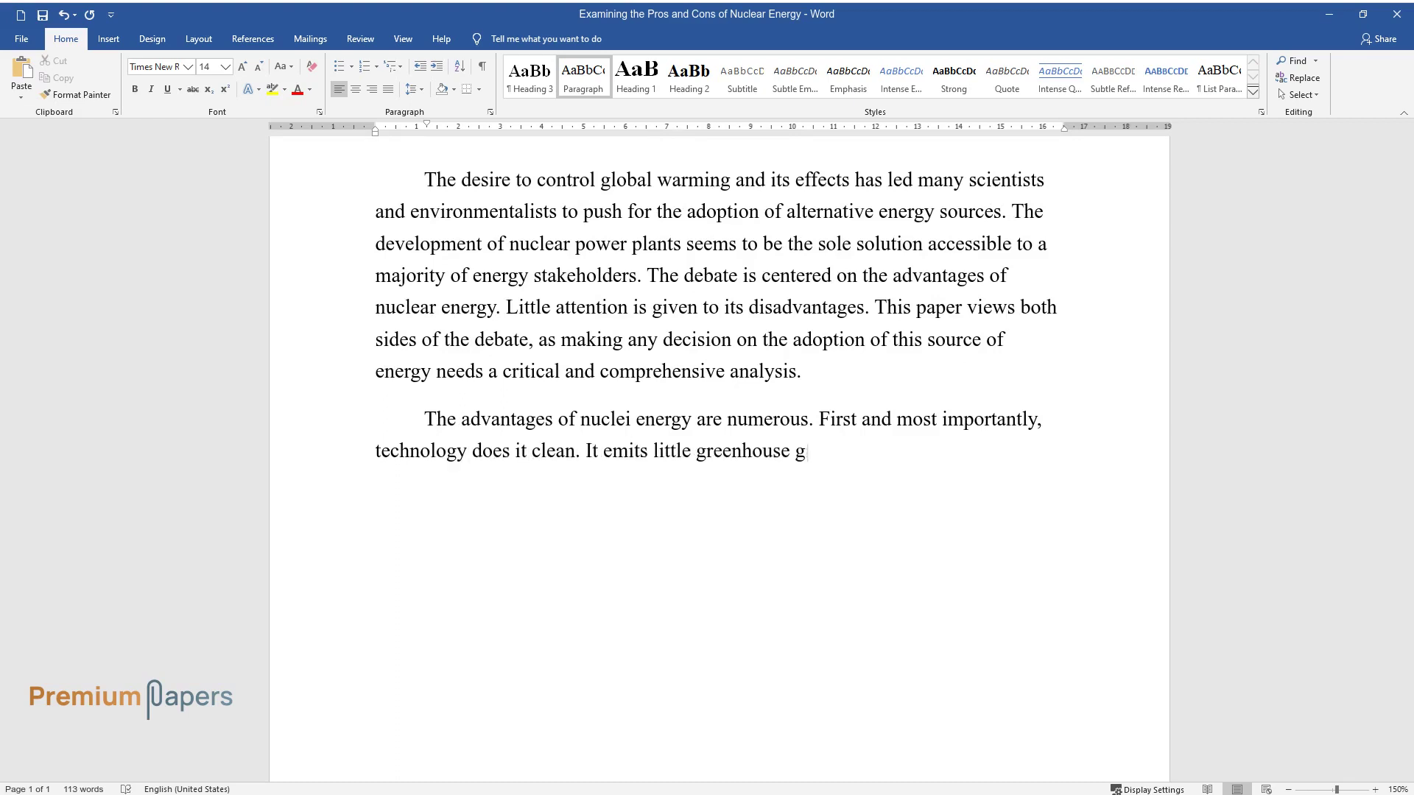
text(ases. As opposed to fossil fu)
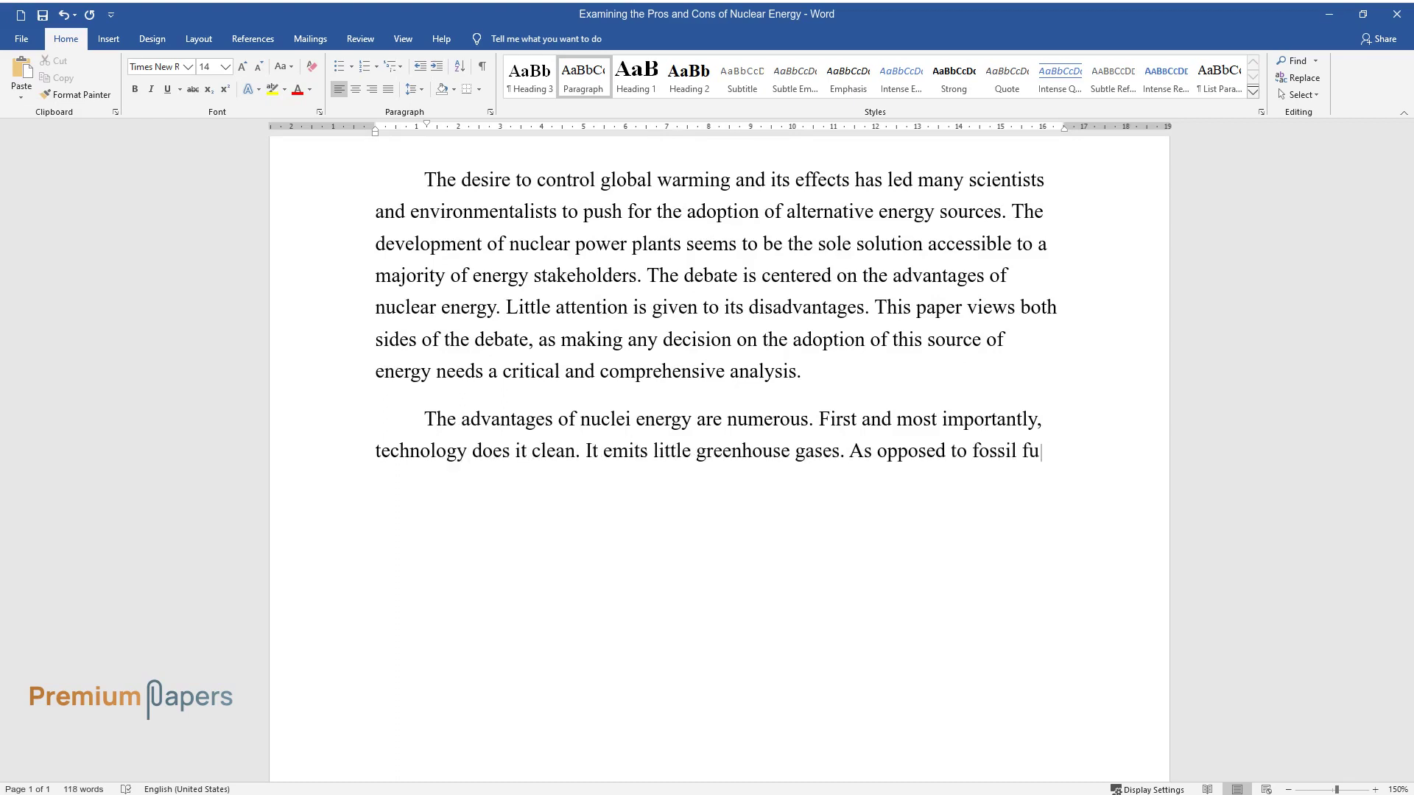
text(el, nuclear energy produces li)
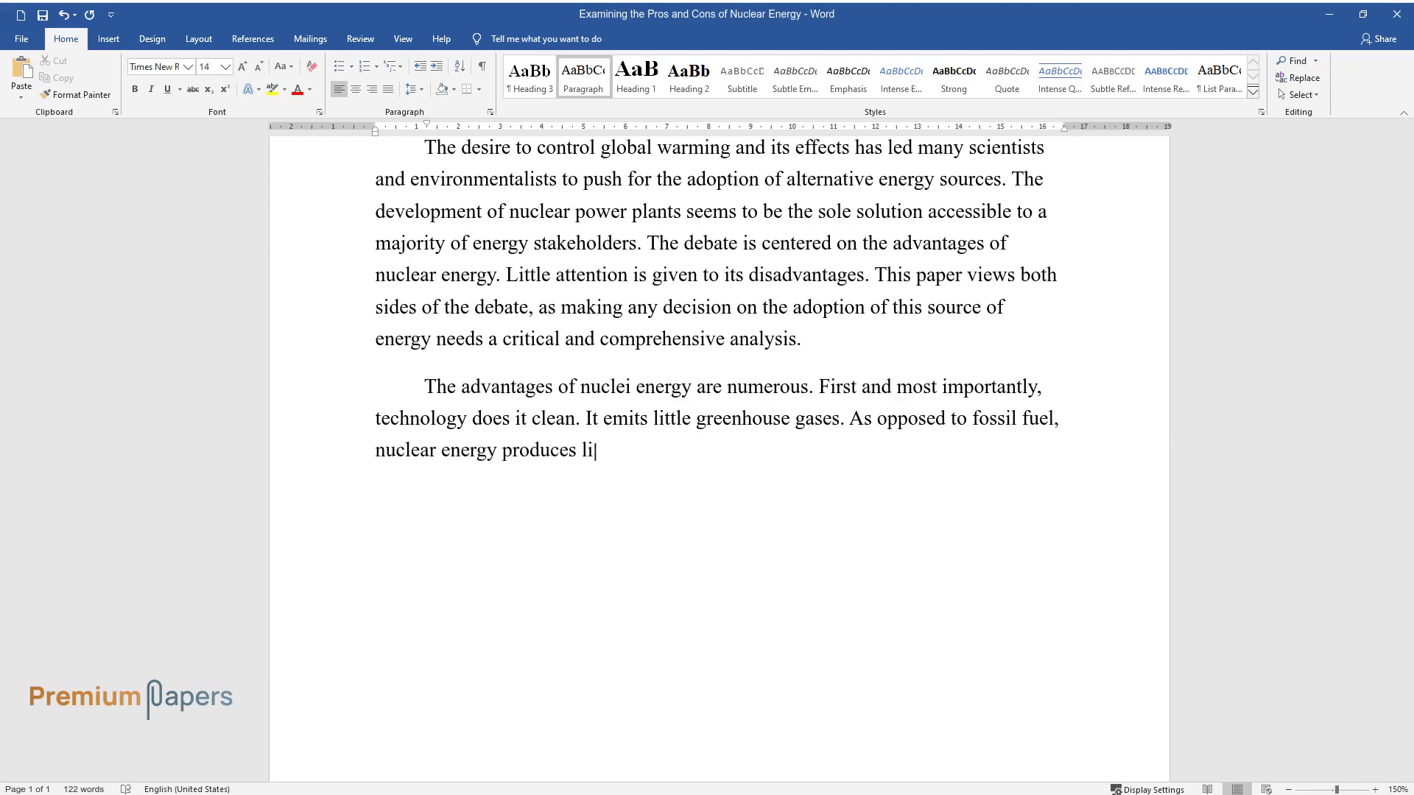
text(ttle CO2 gas, which causes global warming. This isthe pri)
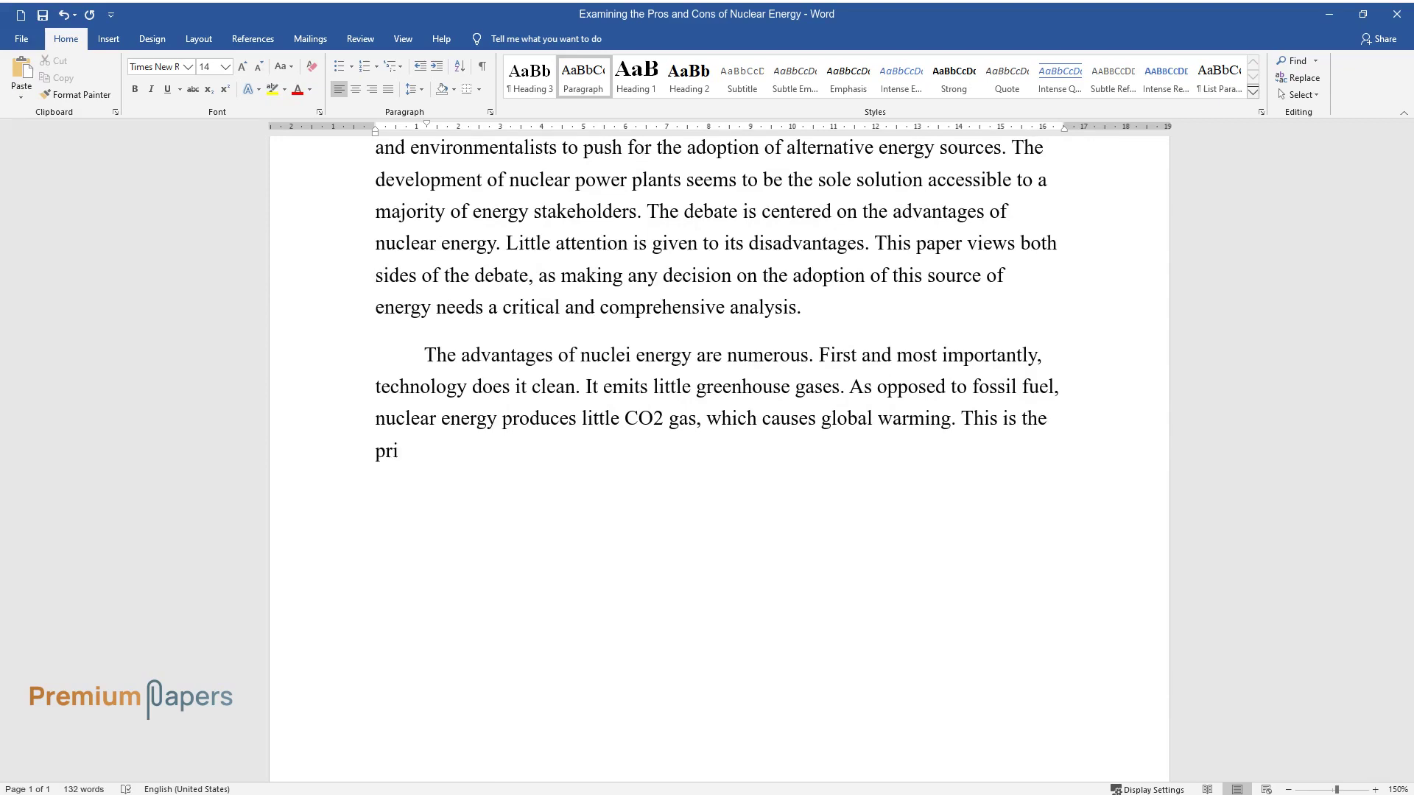
text(ncipal reason for its wide acc)
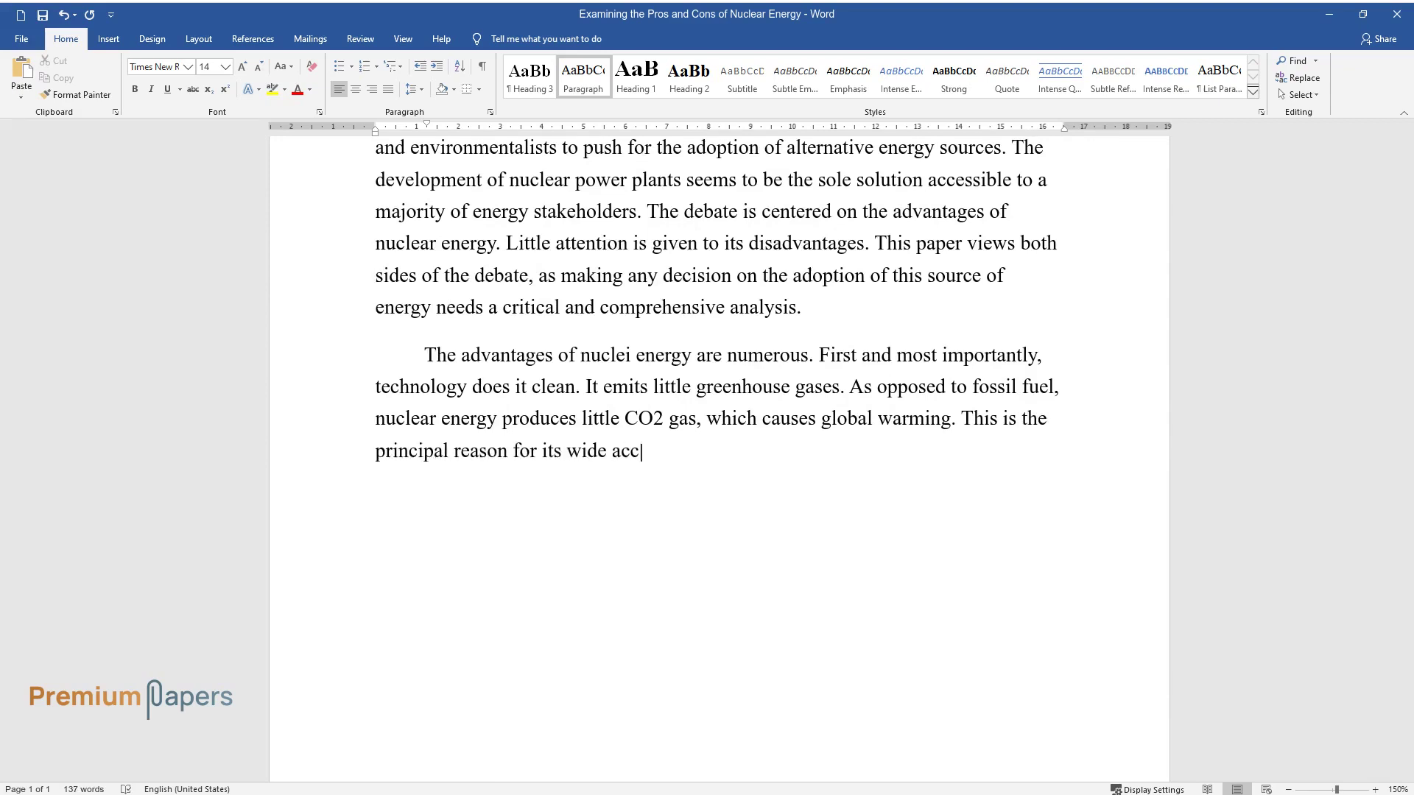
text(eptance and promotion by envir)
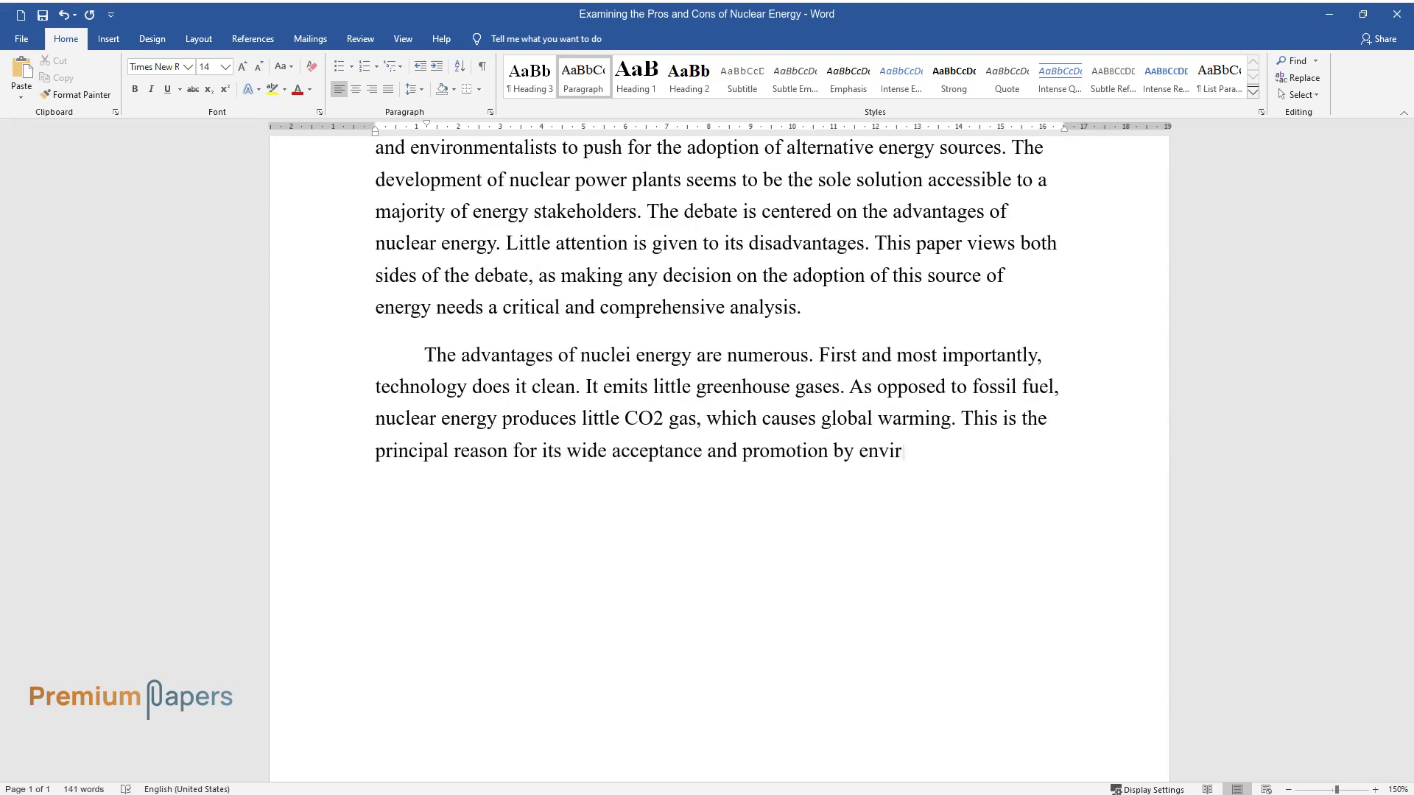
text(onmenta)
text(Secondly, nucle)
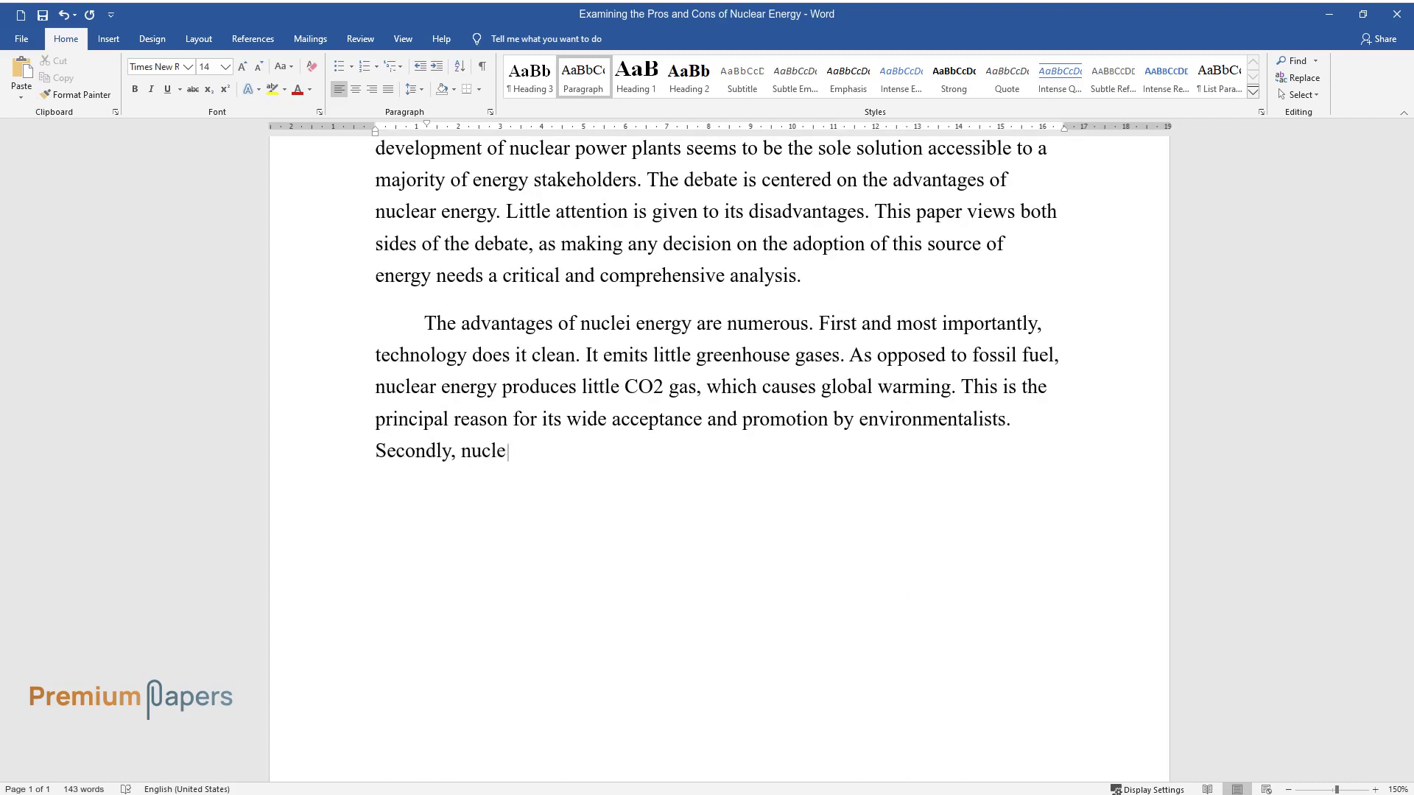
text(vailabl)
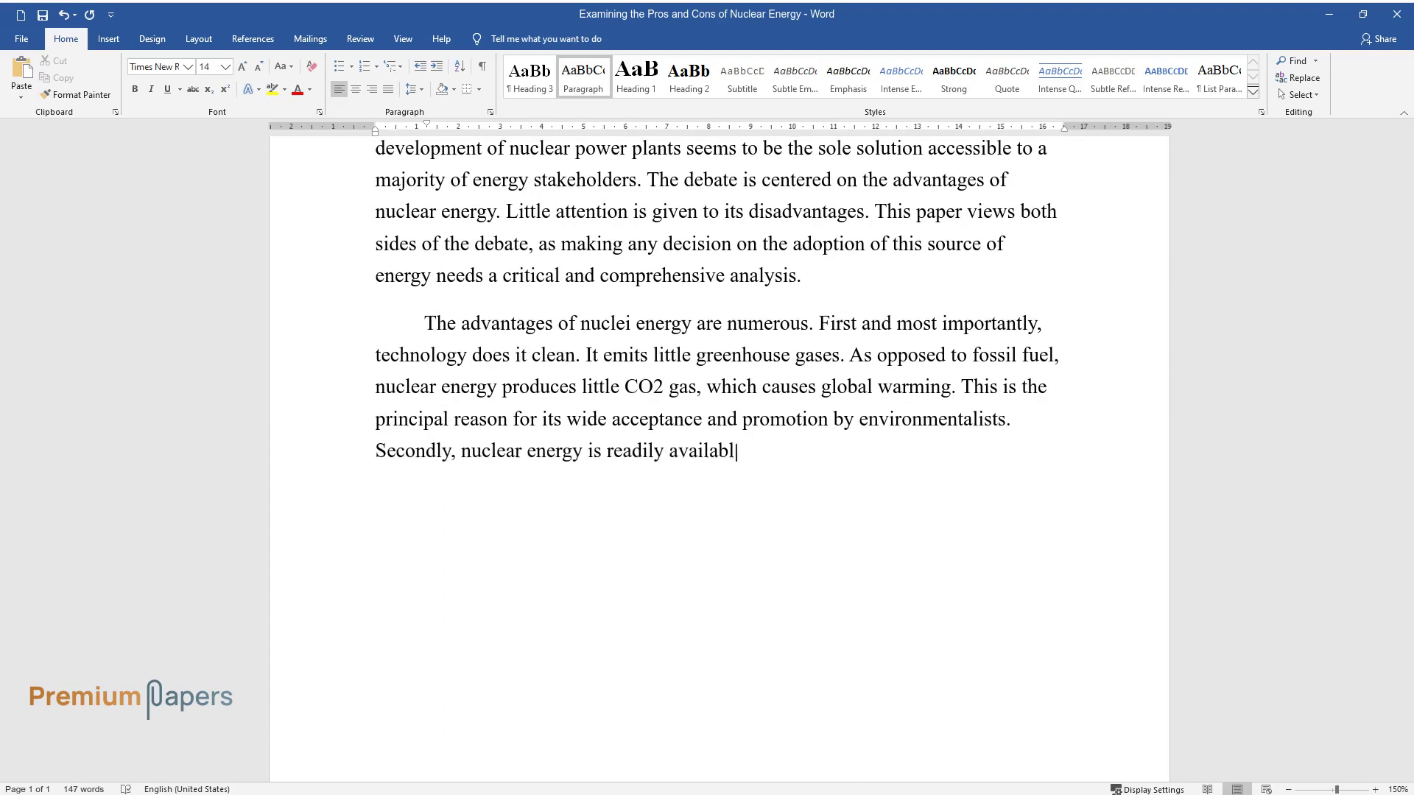
text(e. Power is produced using ura)
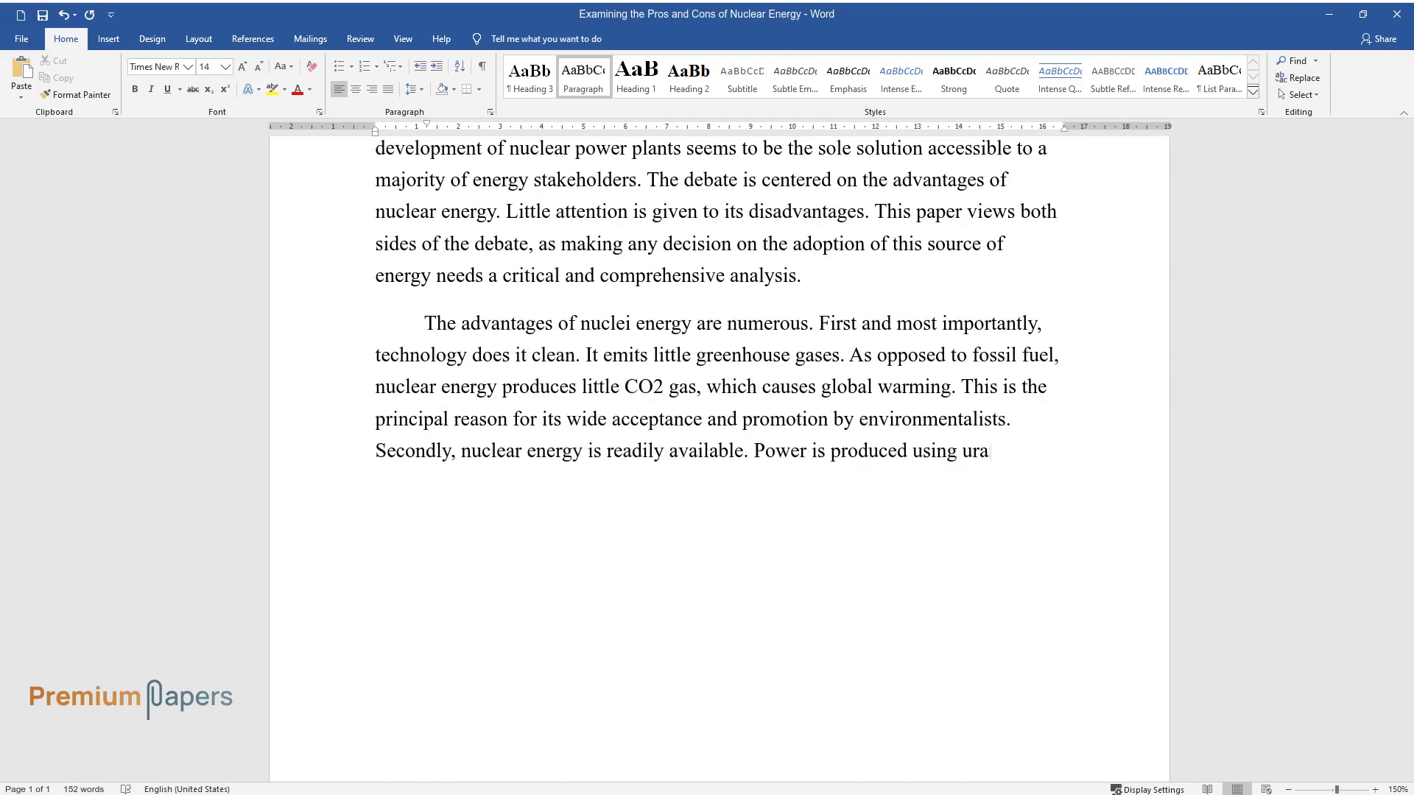
text(nium atoms. These atoms are r)
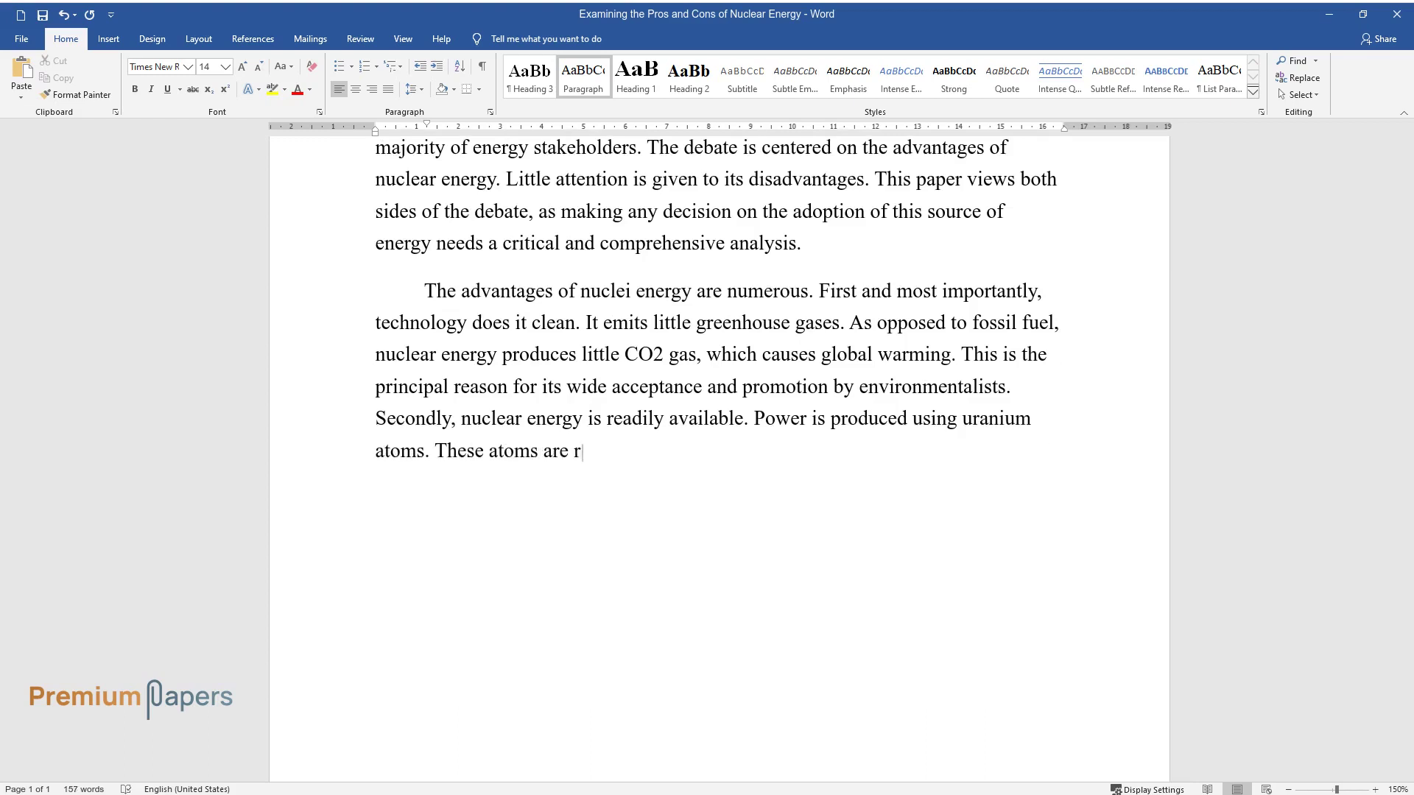
text(eadily available in large quan)
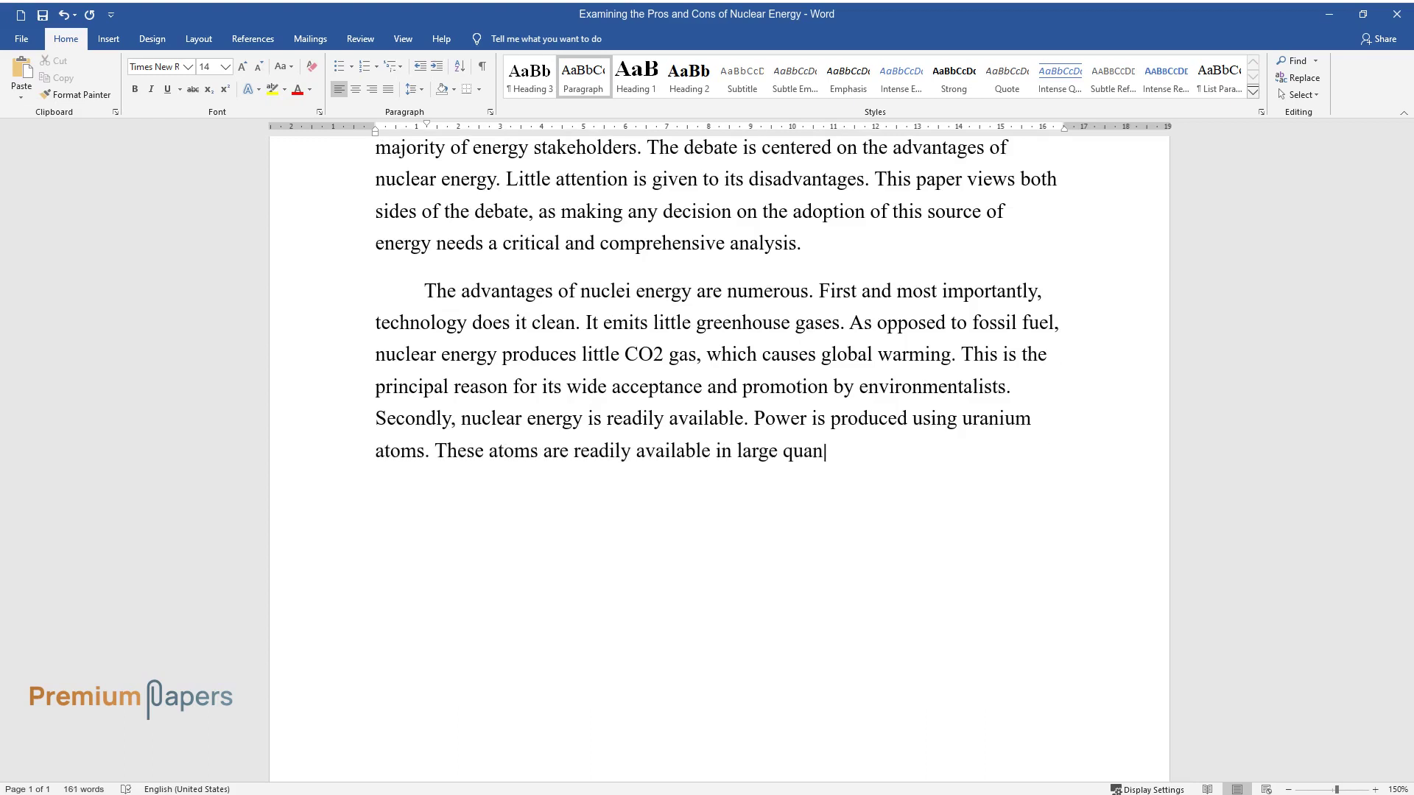
text(makes nuclei)
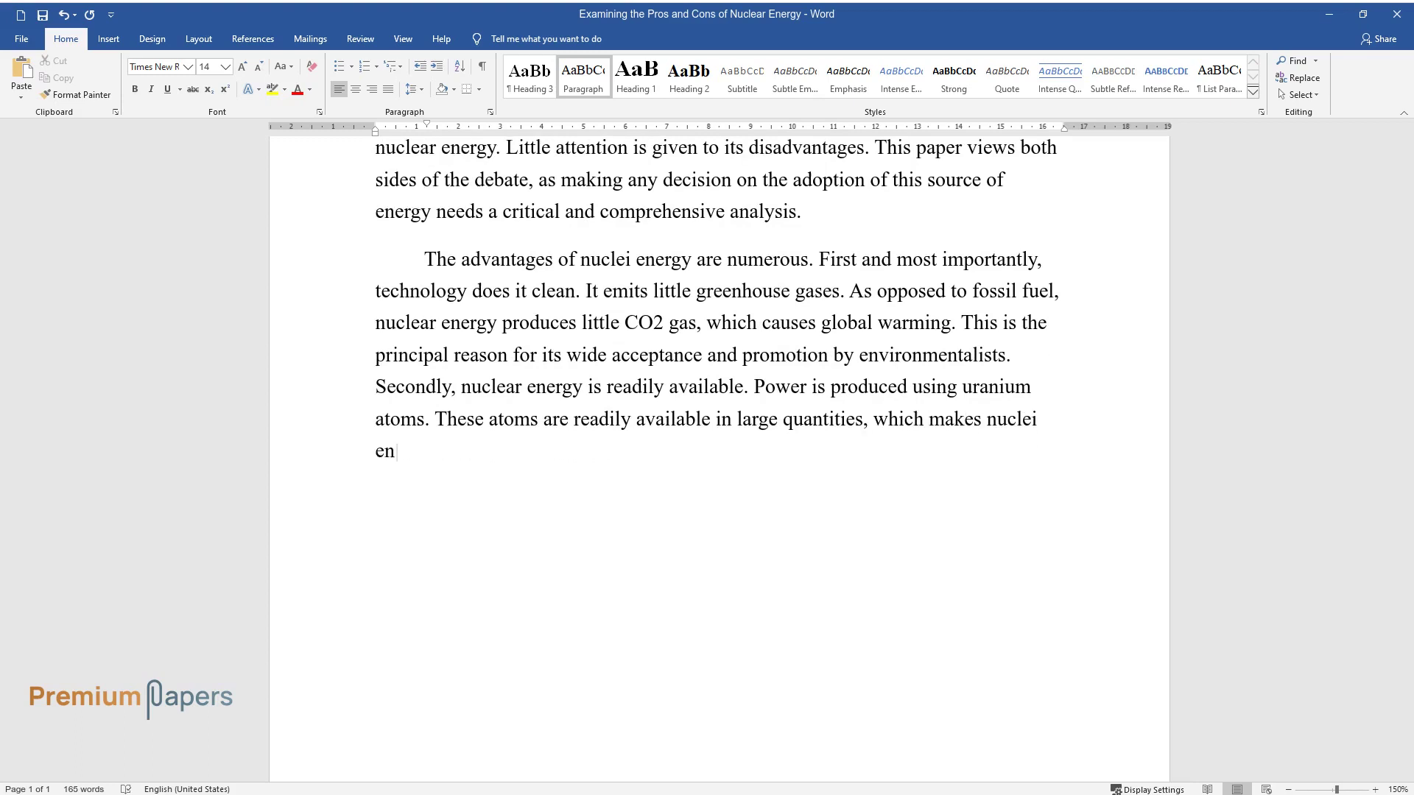
text( energy even more convenient. Nuc)
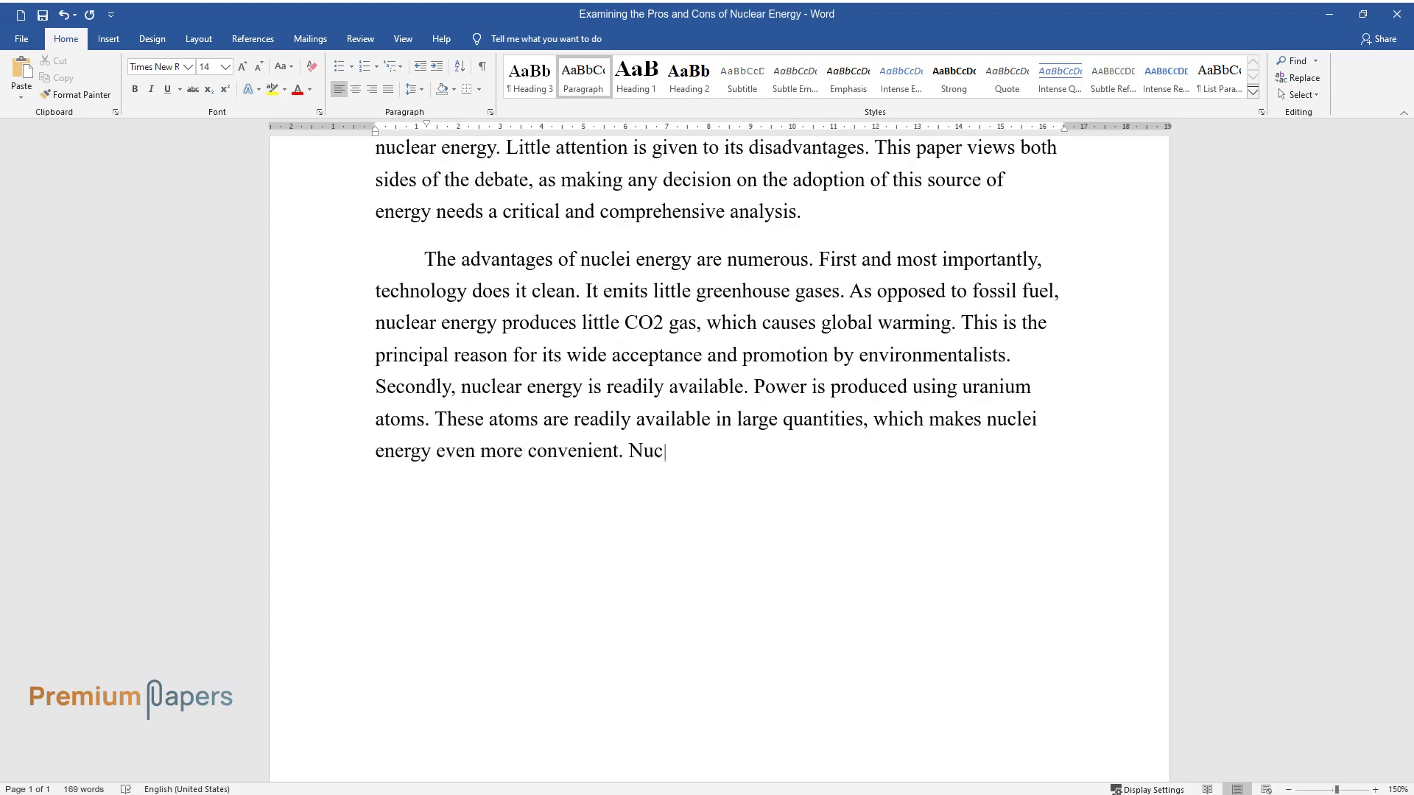
text(lei energy is also economical)
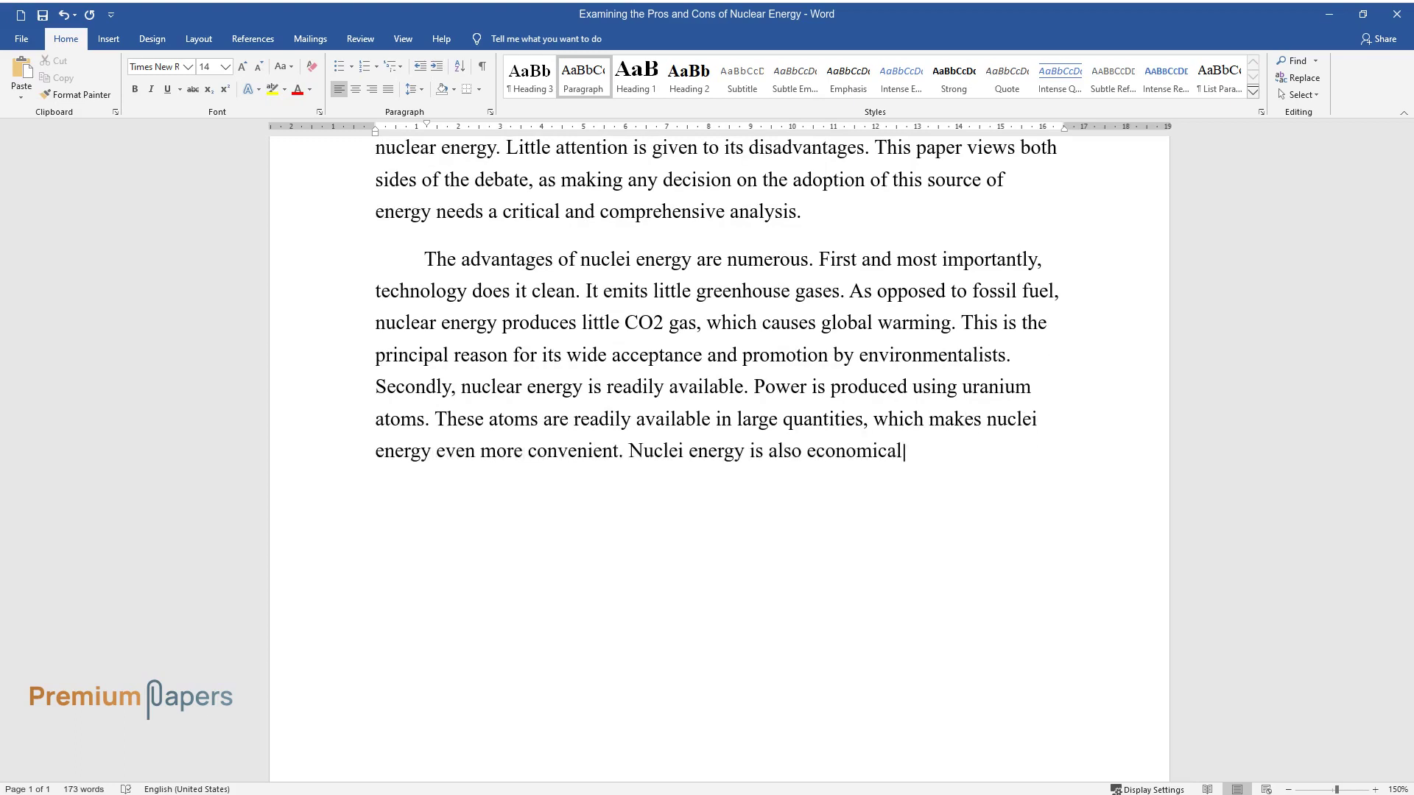
text(. Using nuclear)
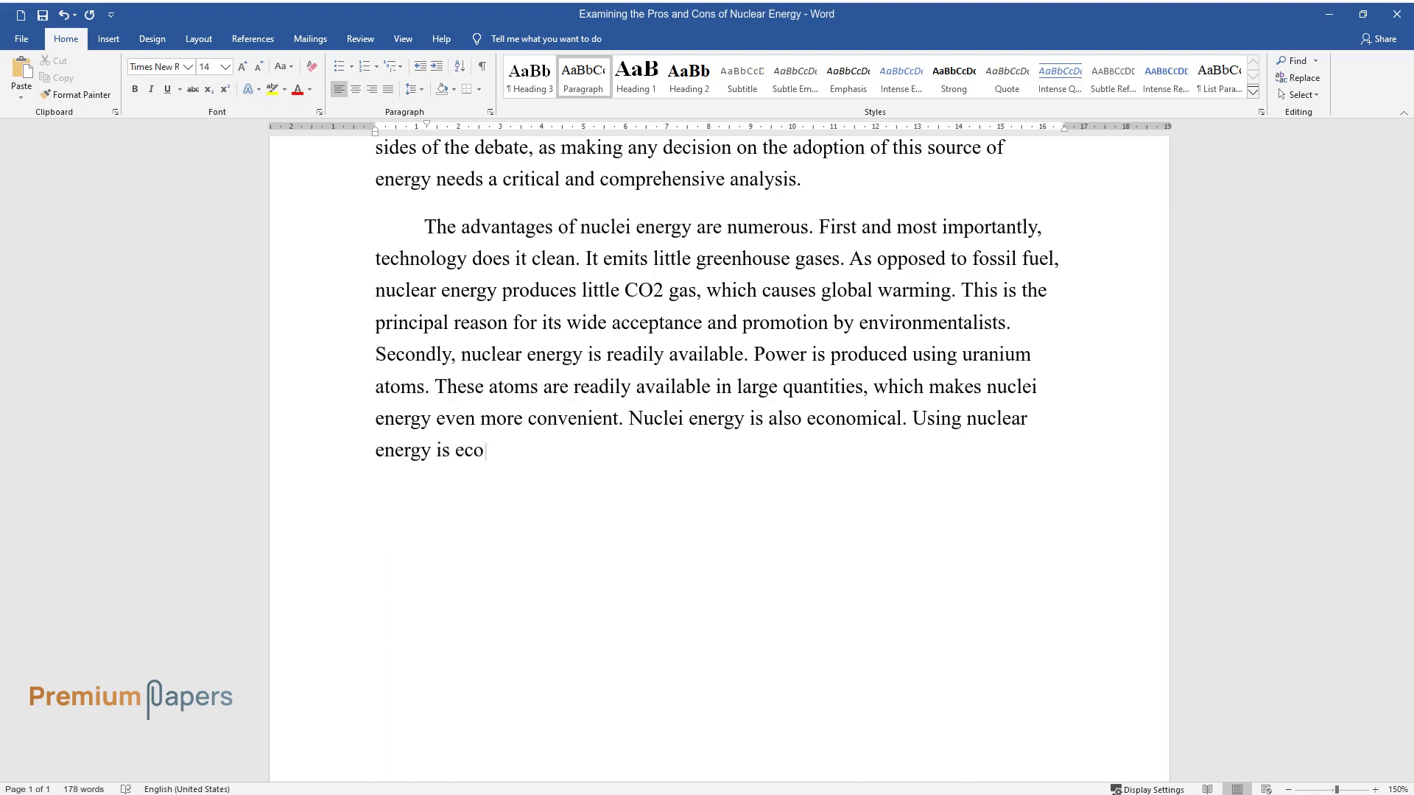
text( energynomical because of its relativ)
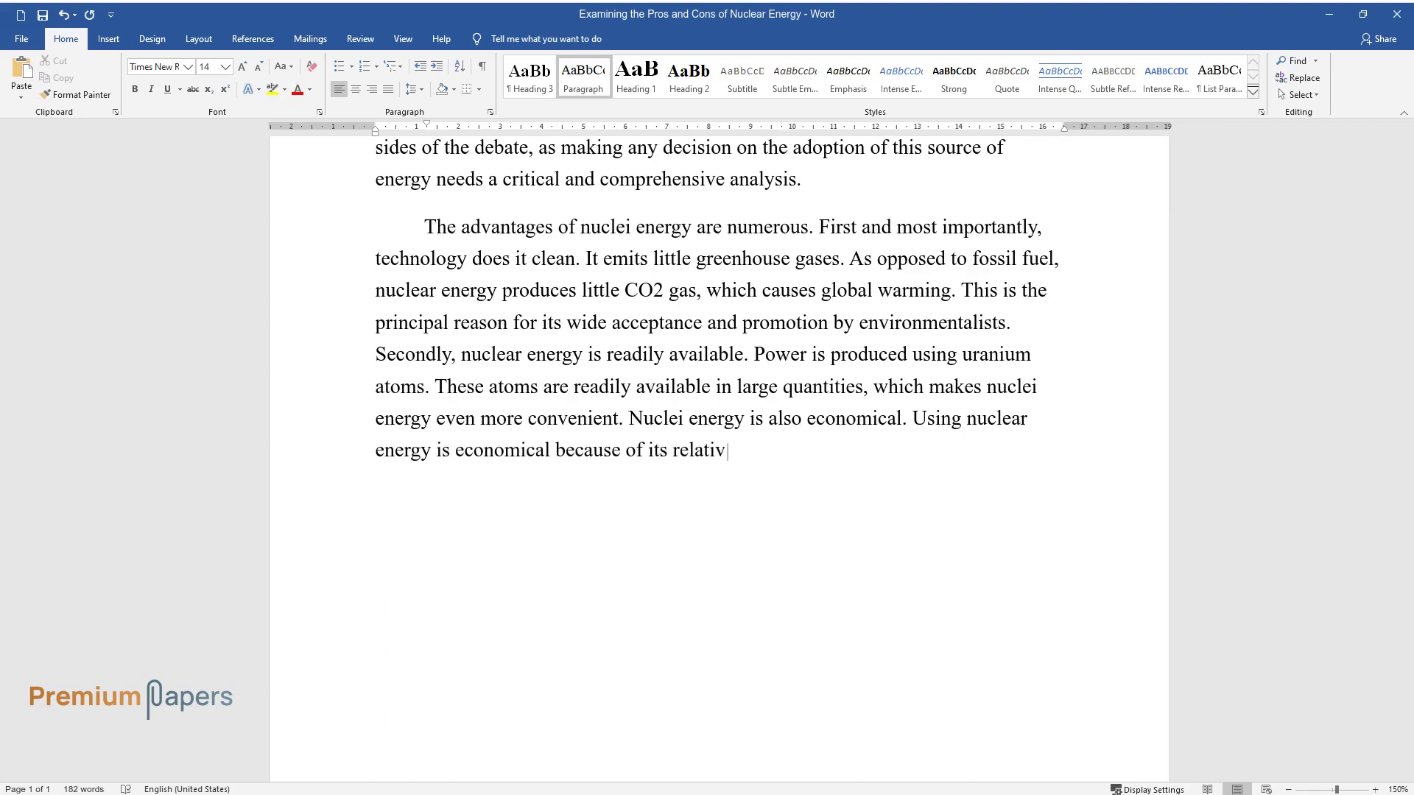
text(ely high amounts of power. Ur)
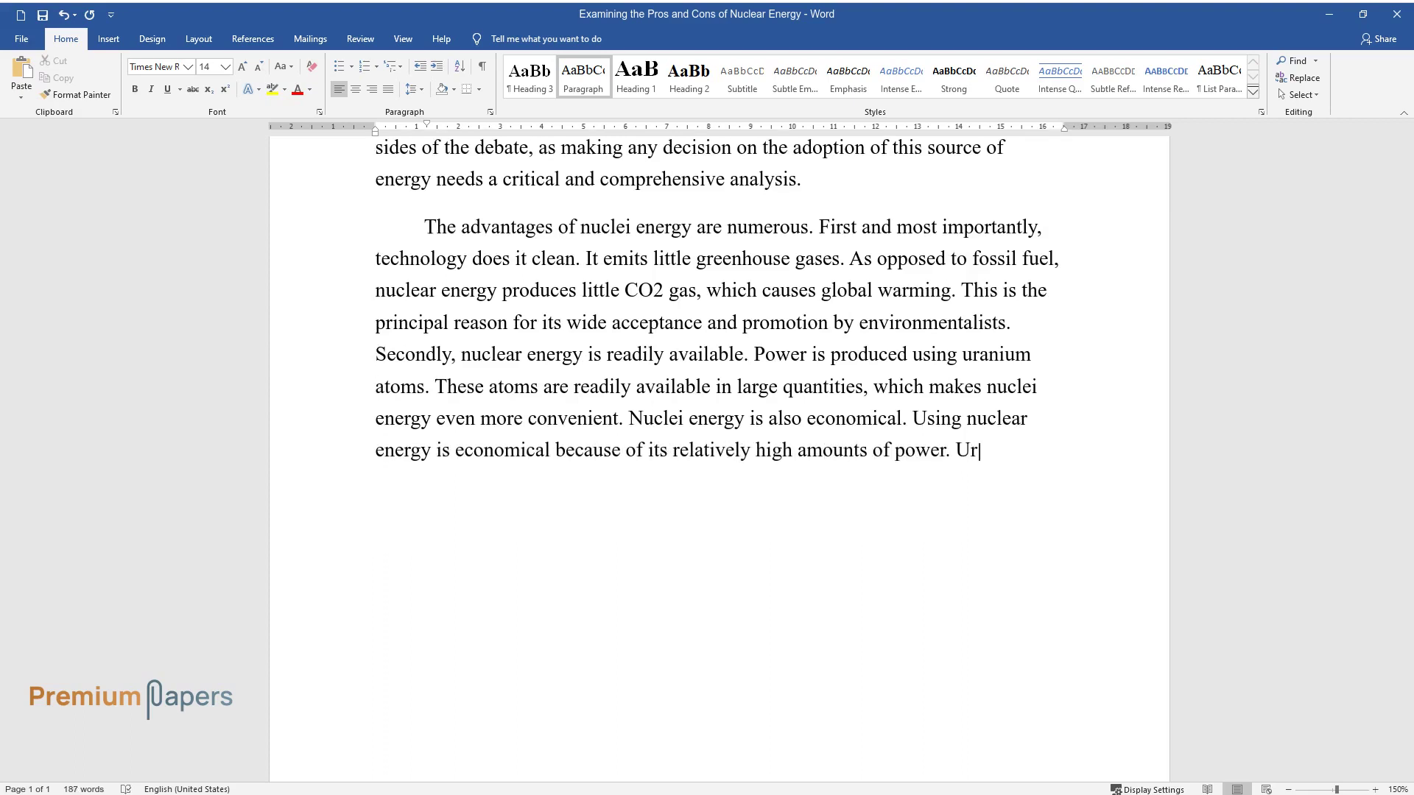
text(ssion produces more t)
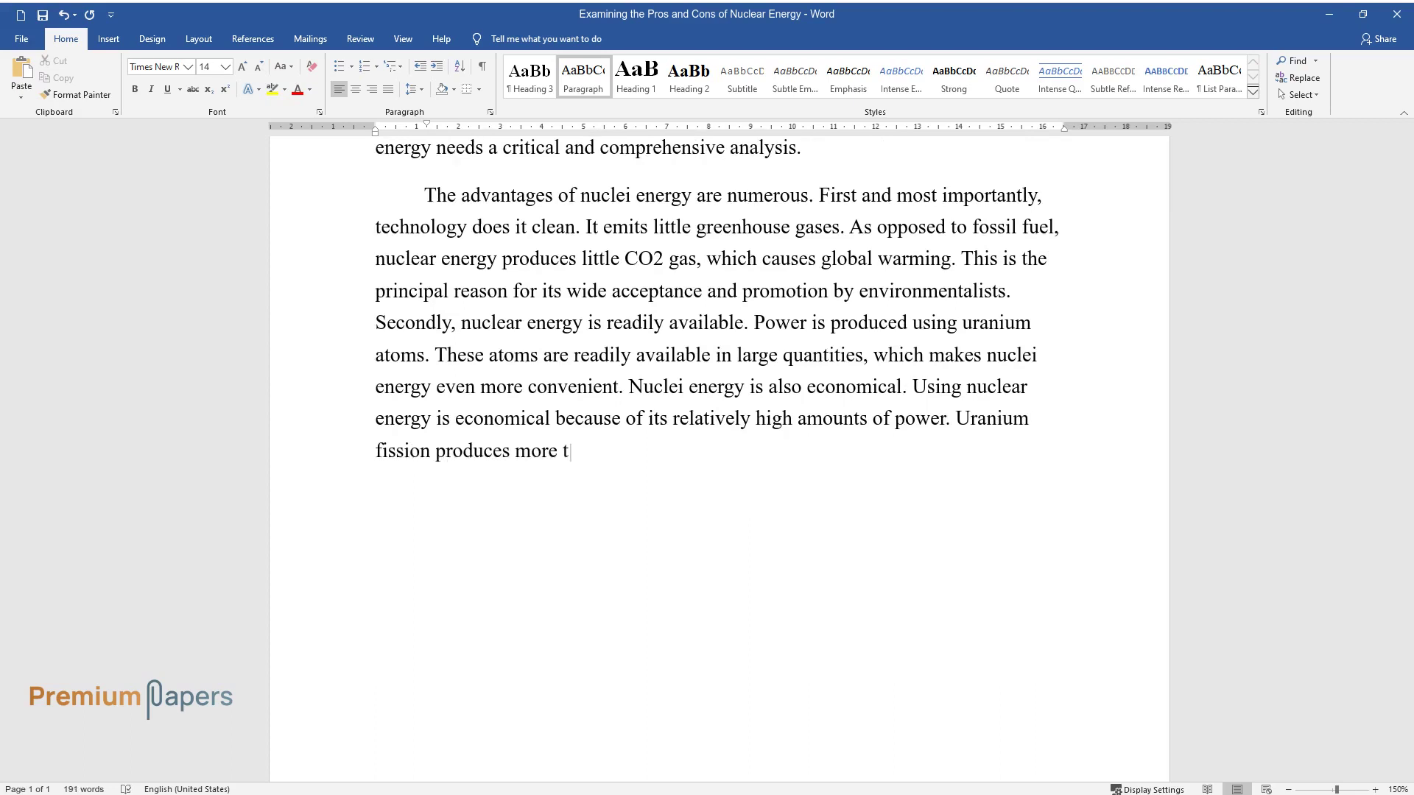
text(han 10 milliontimes the energ)
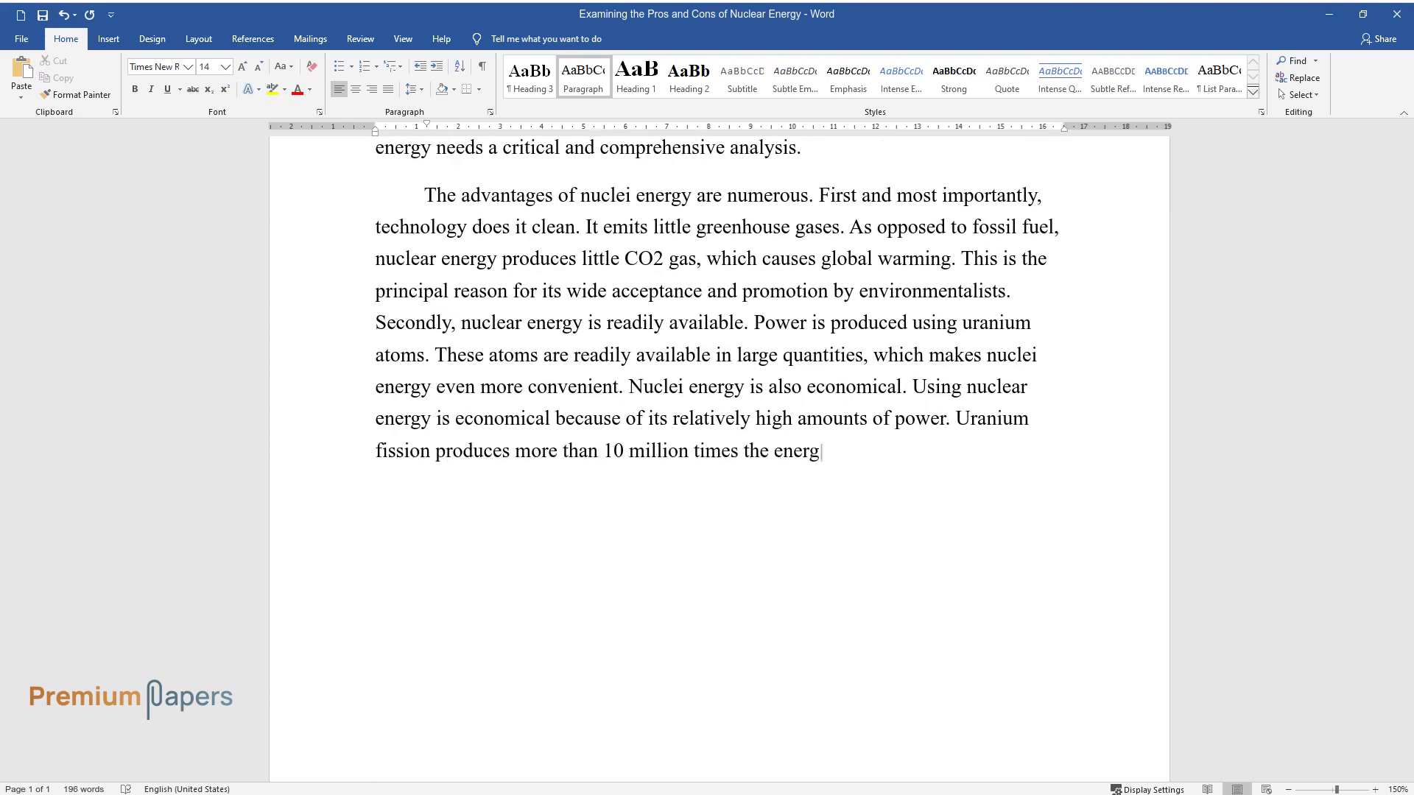
text(burning coal.)
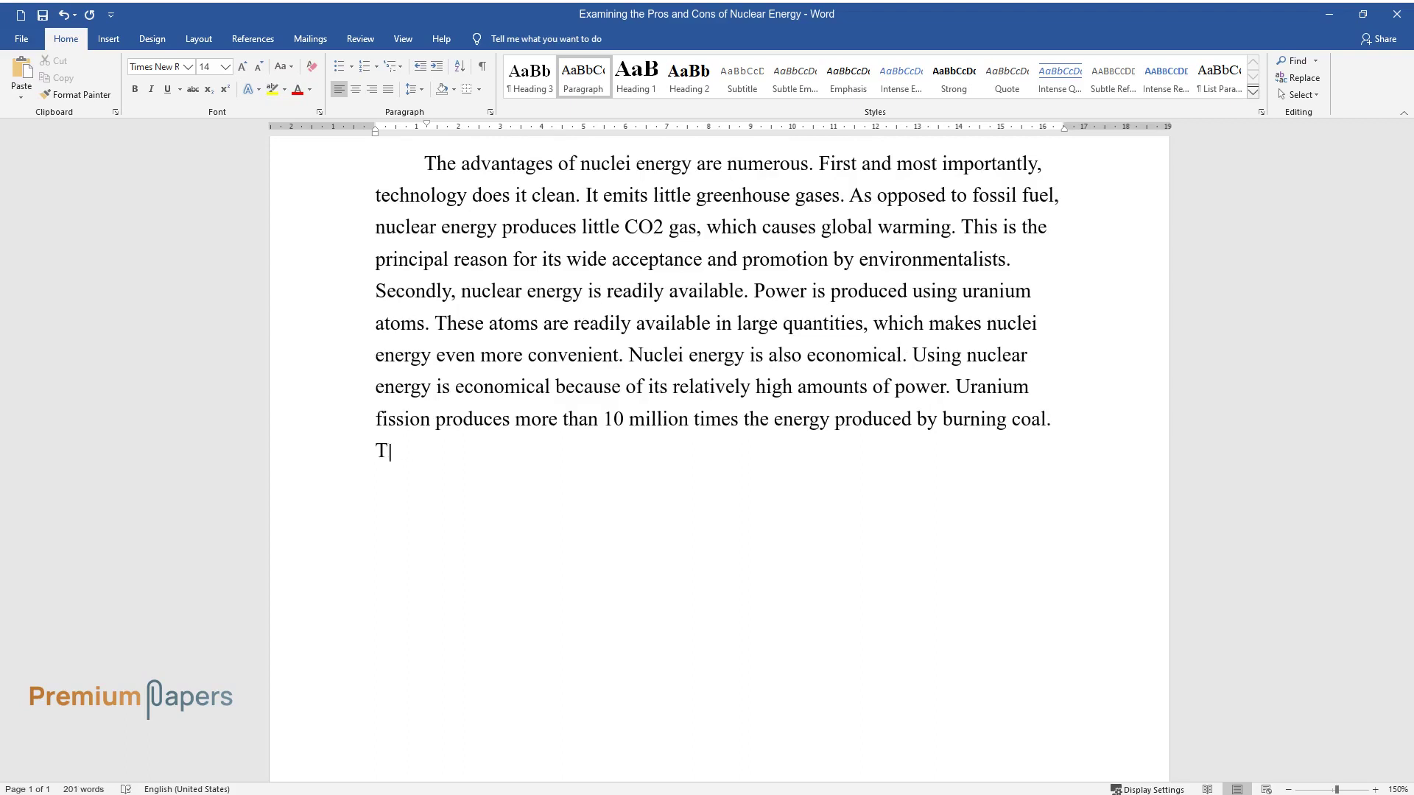
text( Tantage makes using nucl)
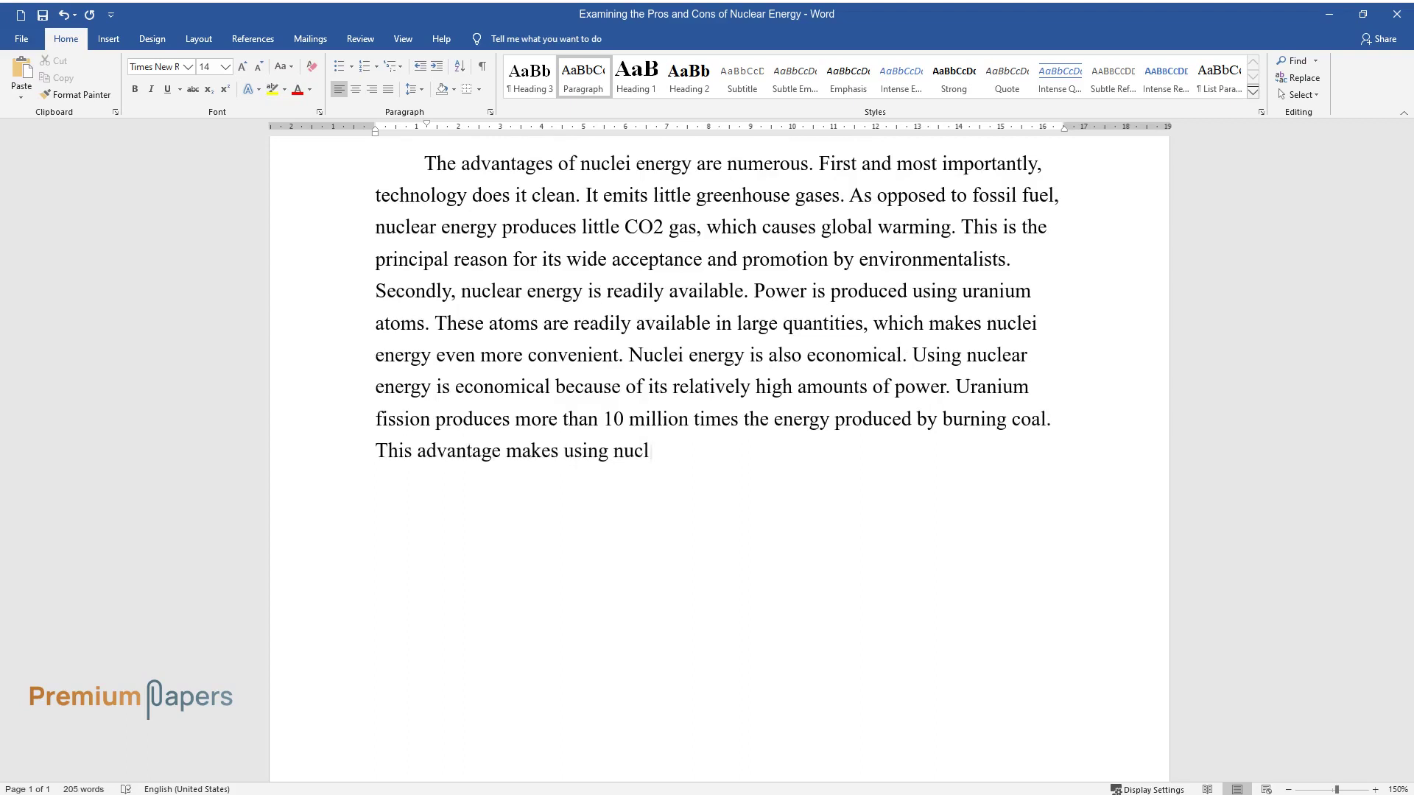
text(ear power cheaper than other)
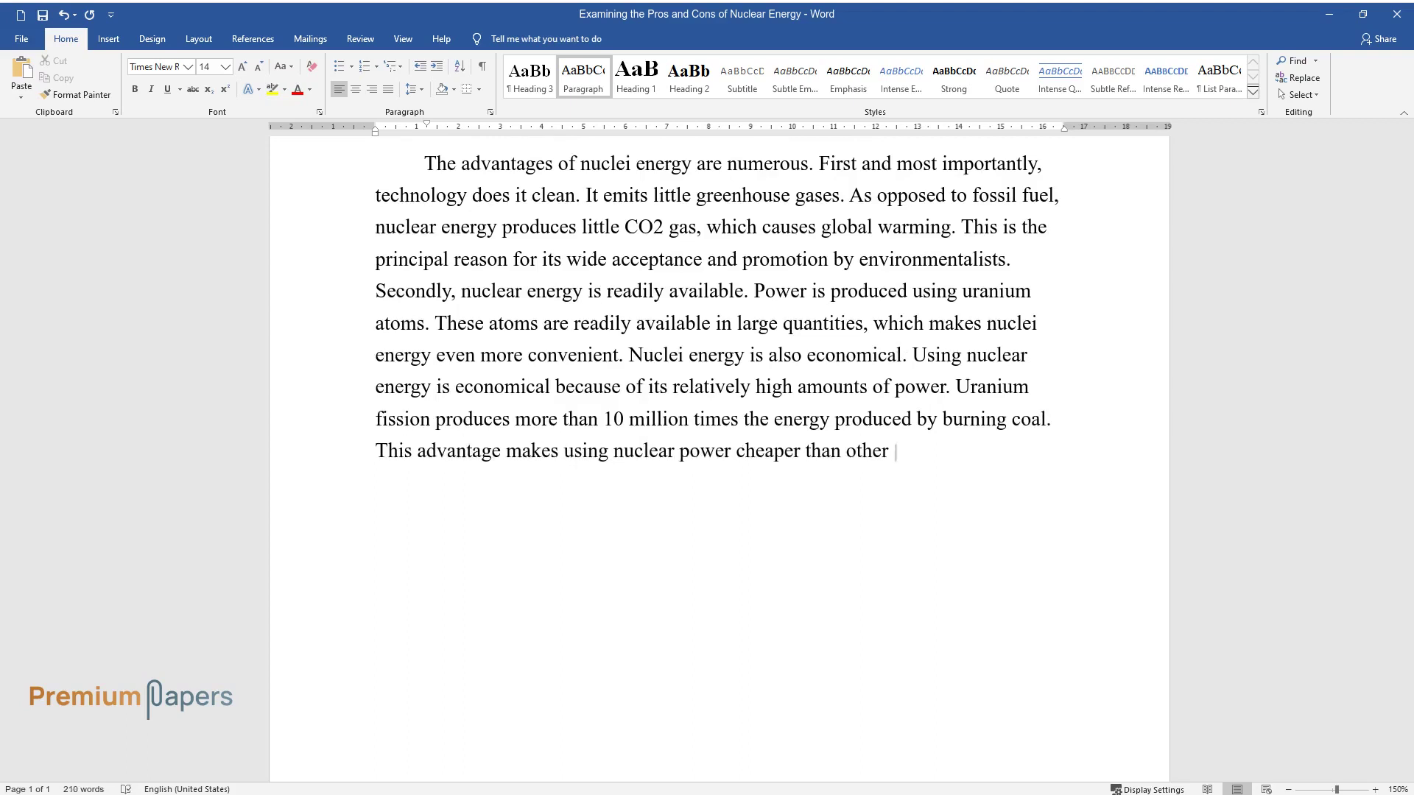
text(forms of fuel.)
Close the advantages paragraph at 'cheaper than other forms of fuel.' and start a new paragraph.
key(Return)
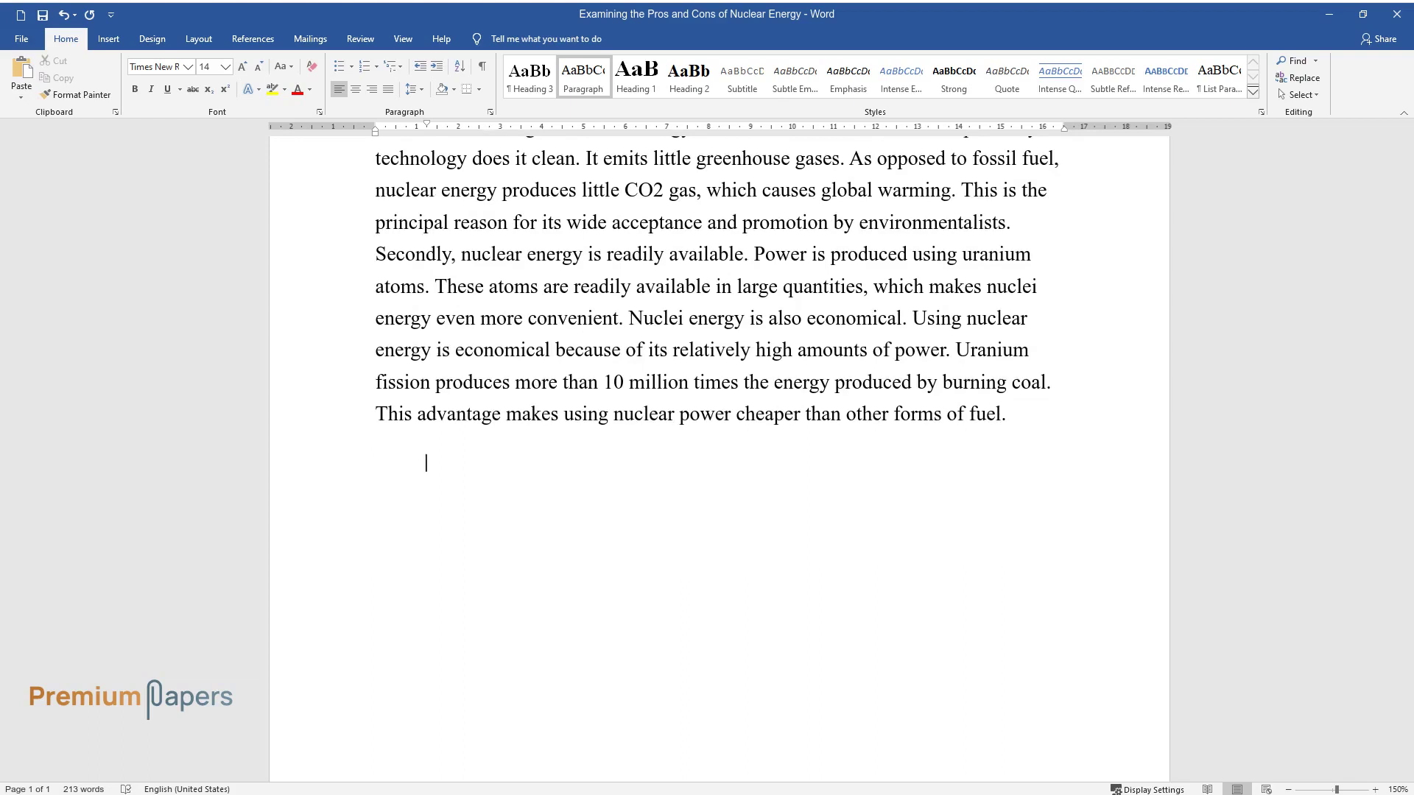
text(Despite the st)
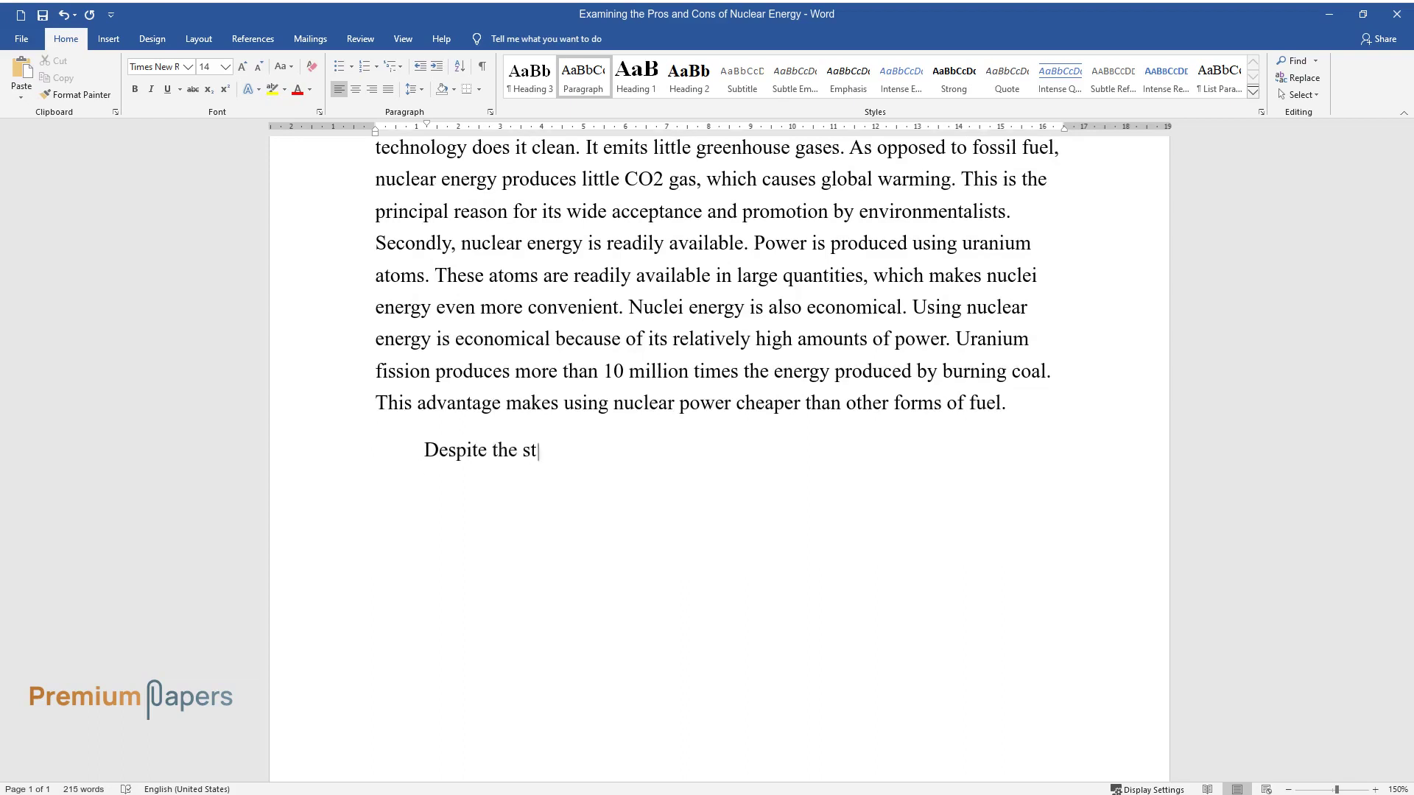
text(ated advantages of nuclei energy)
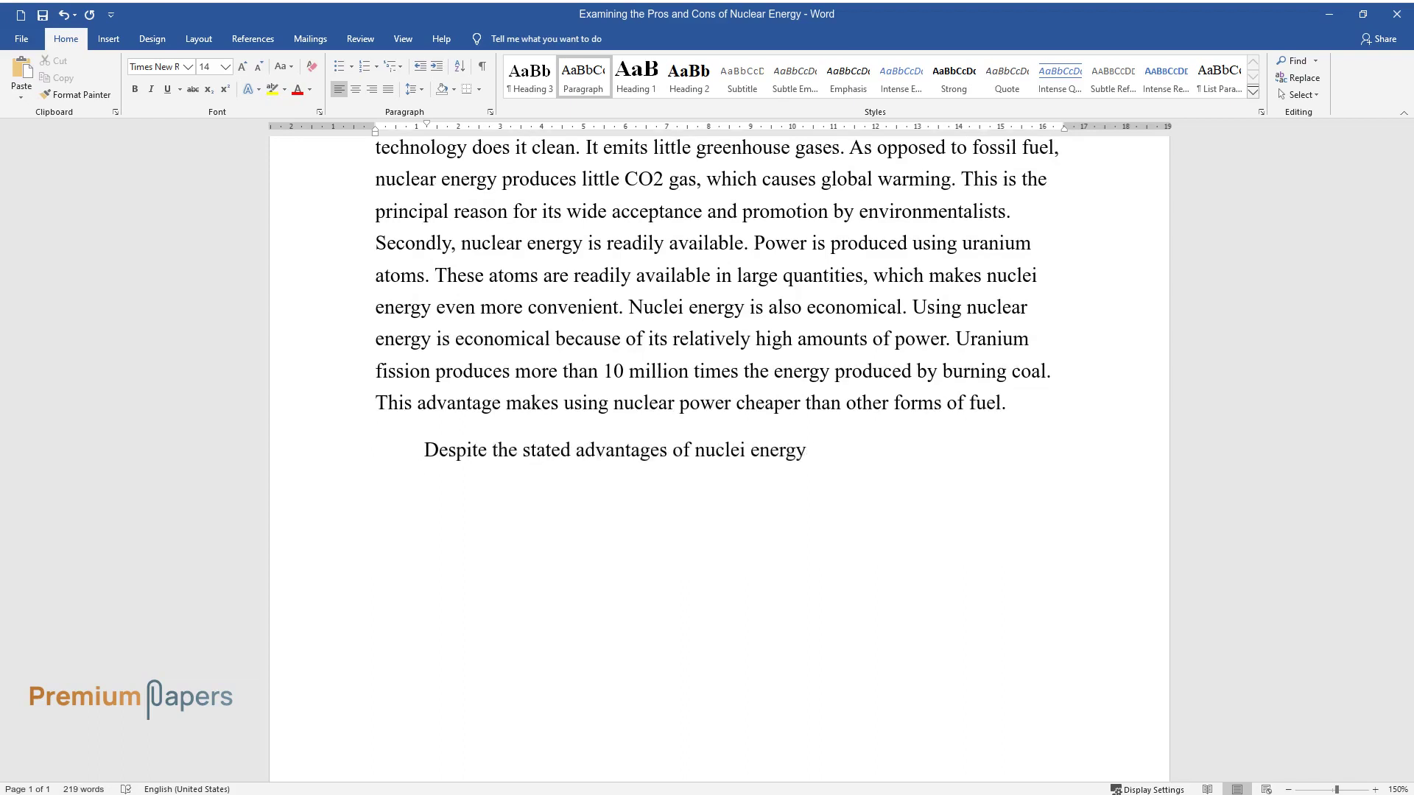
text(ncipal s)
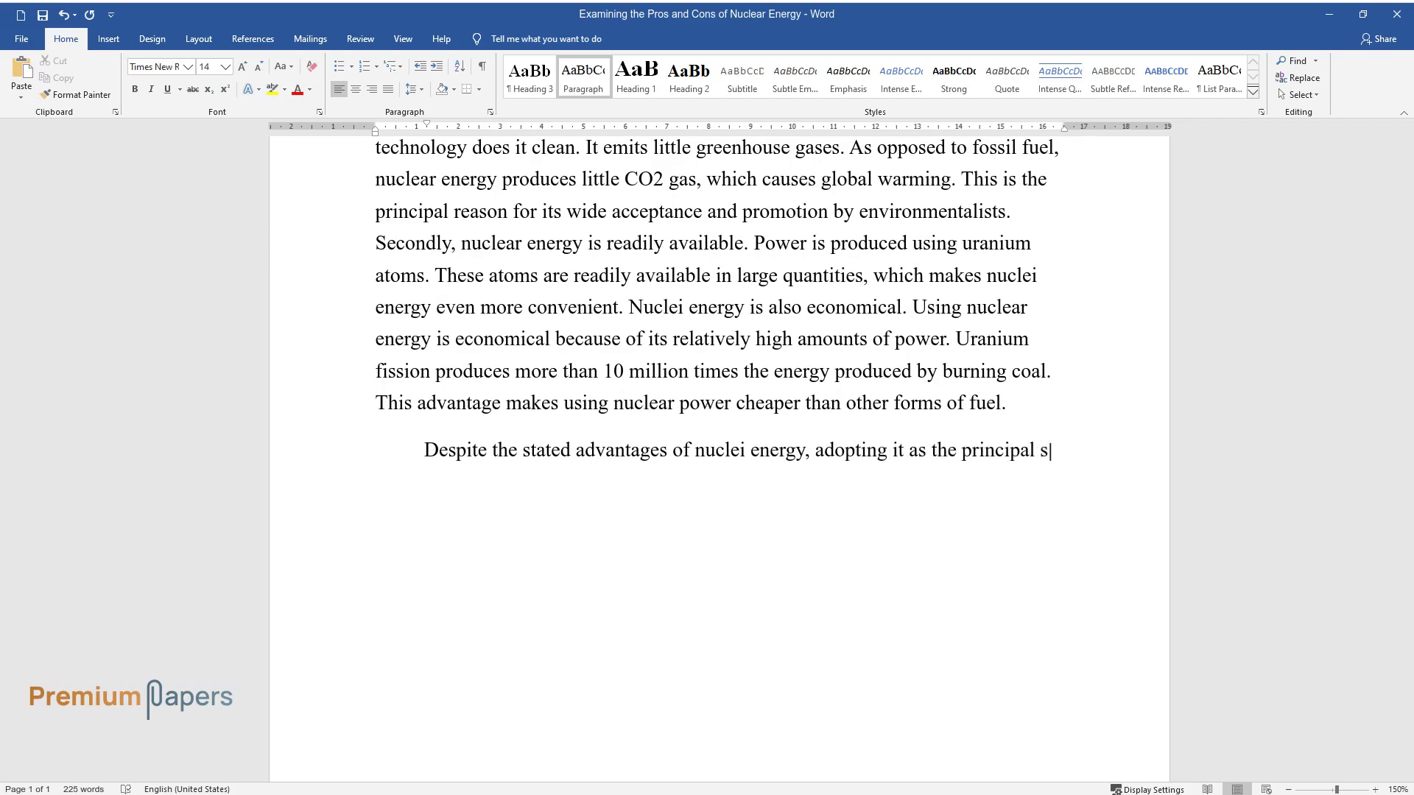
text(ource of energy for driving worl)
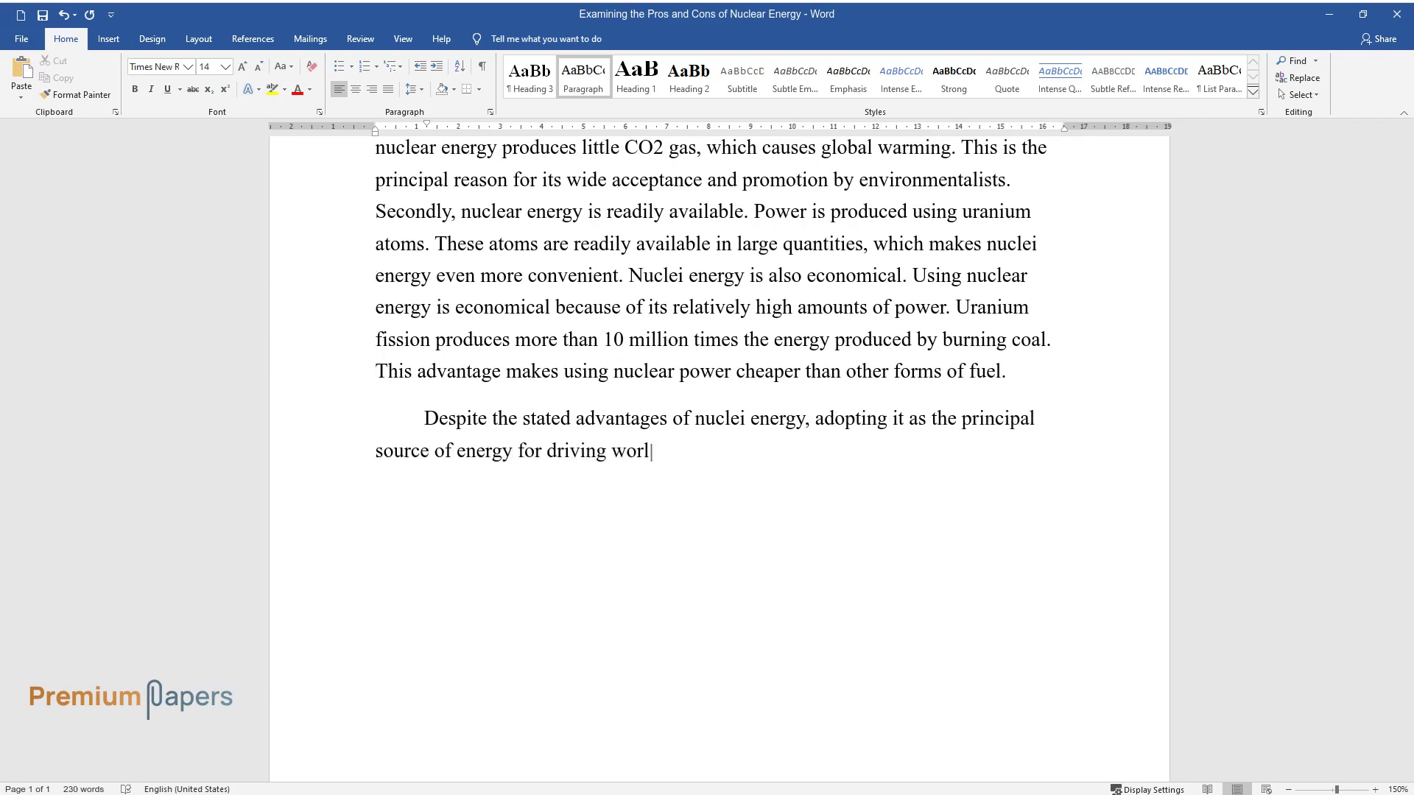
text(d economies could be quite disast)
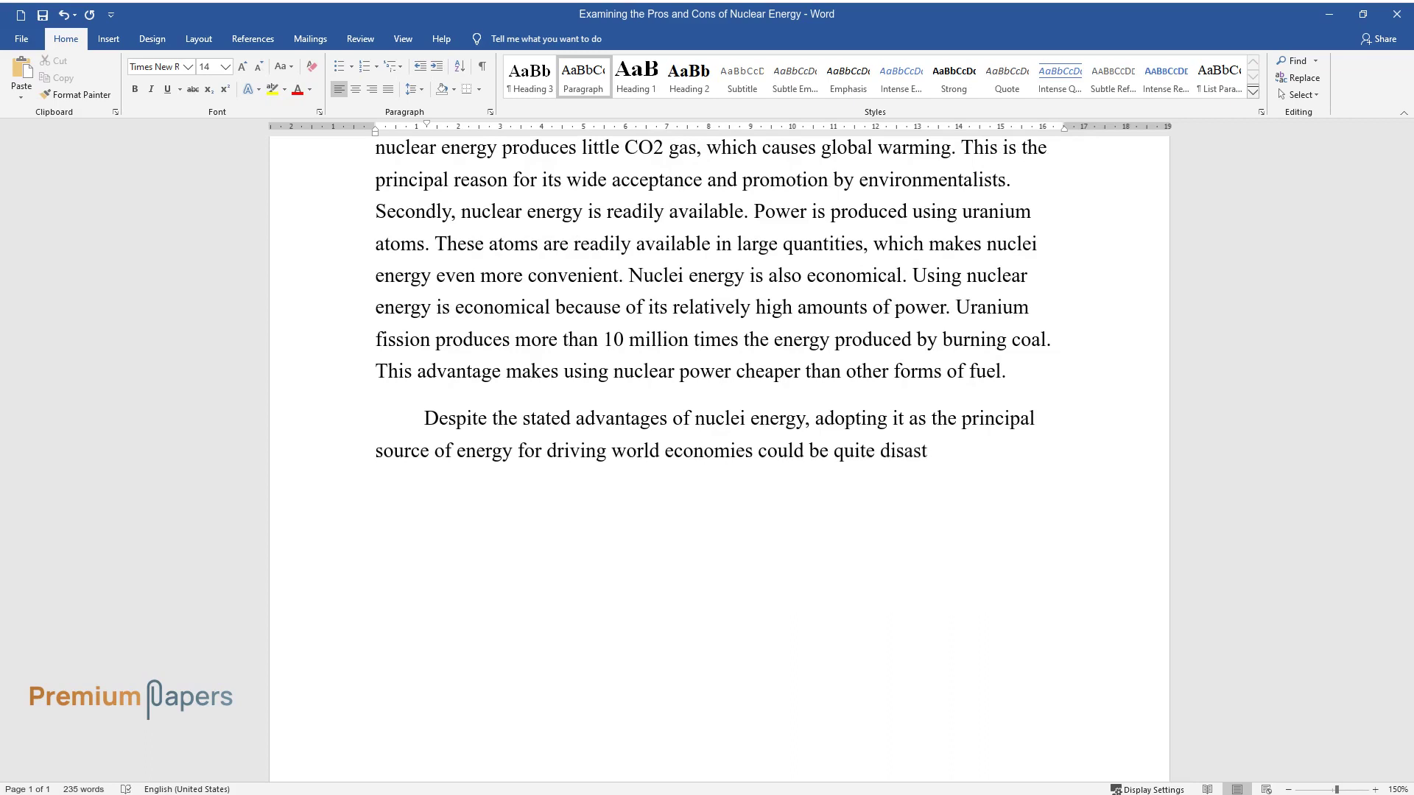
text(rous du)
text(many disadvantag)
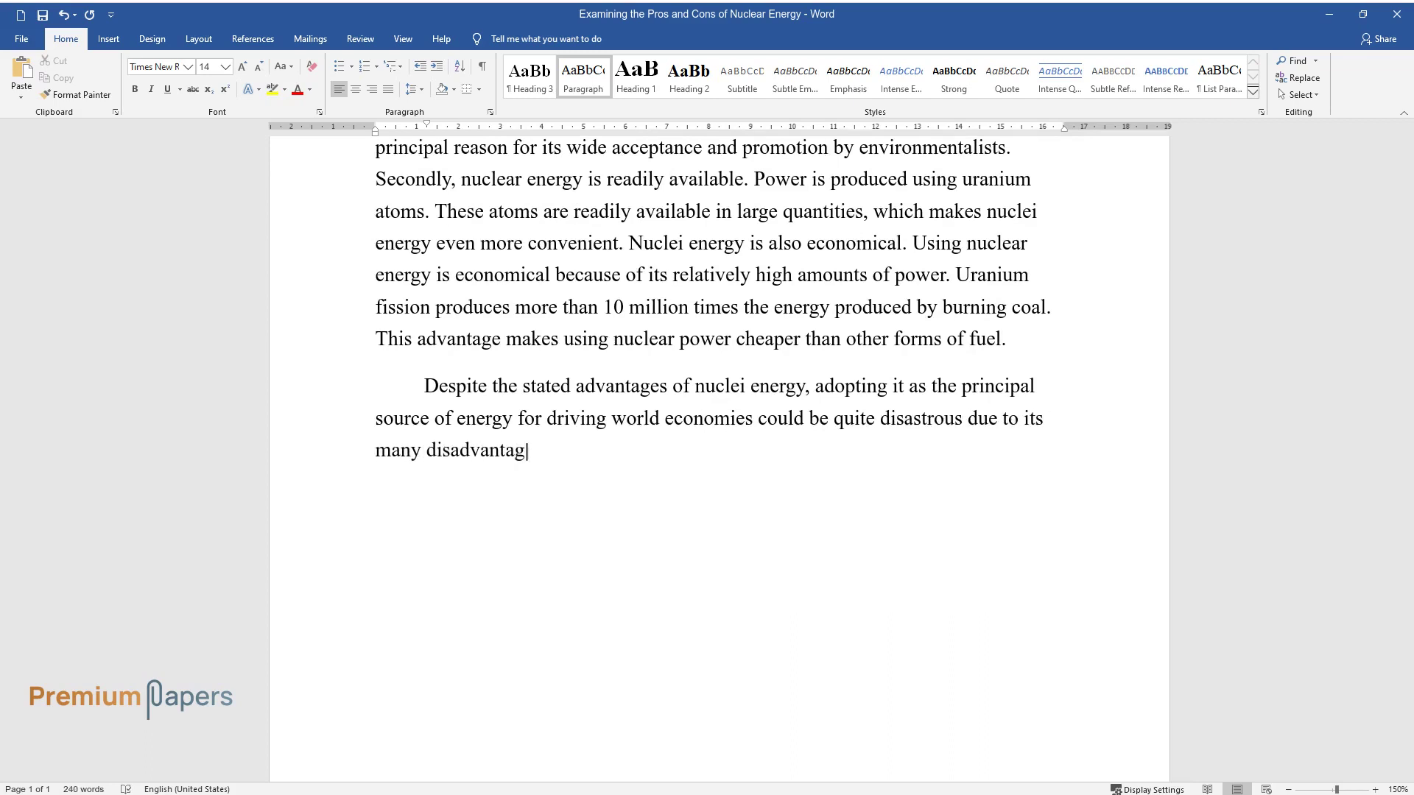
text(es. The greatest undoing of nucl)
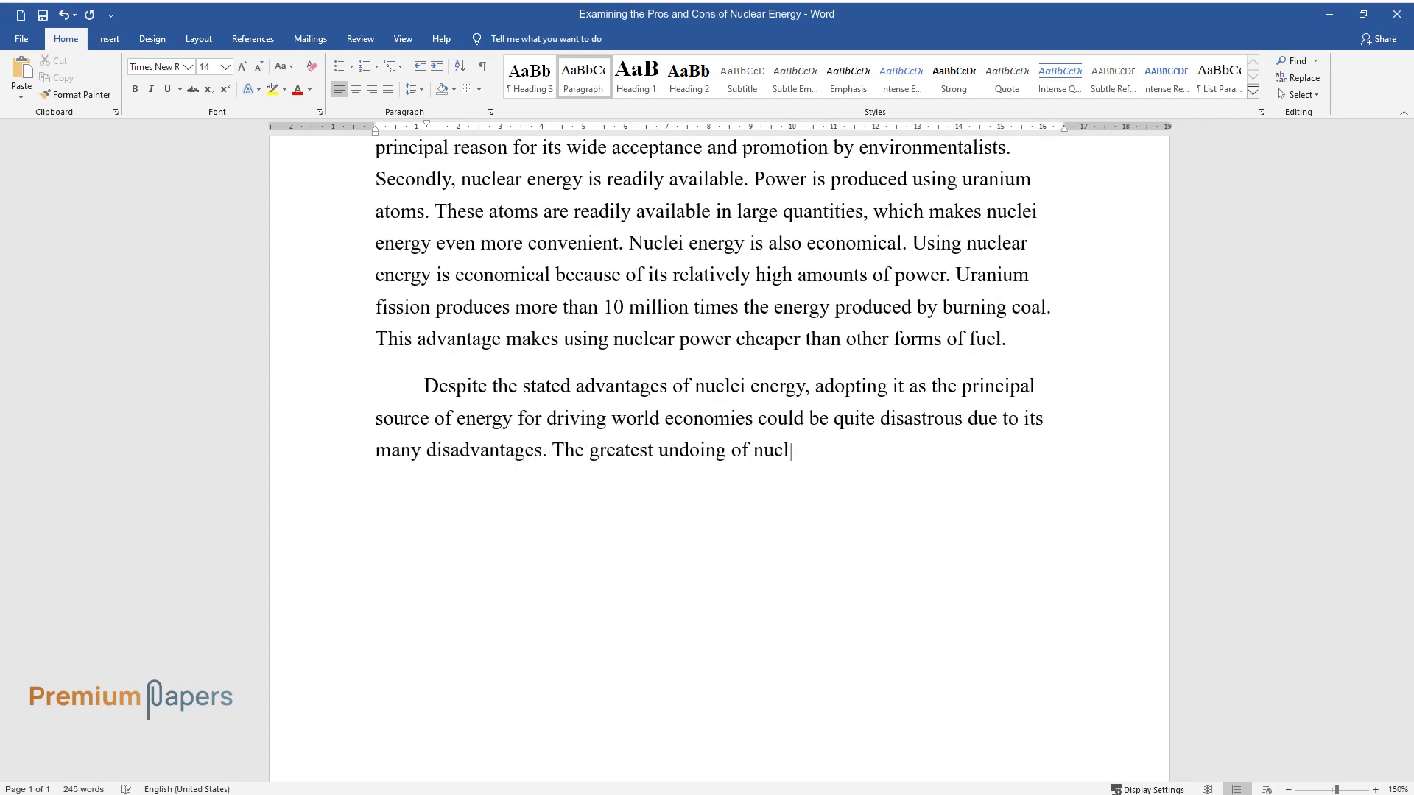
text(ear energy is its production of r)
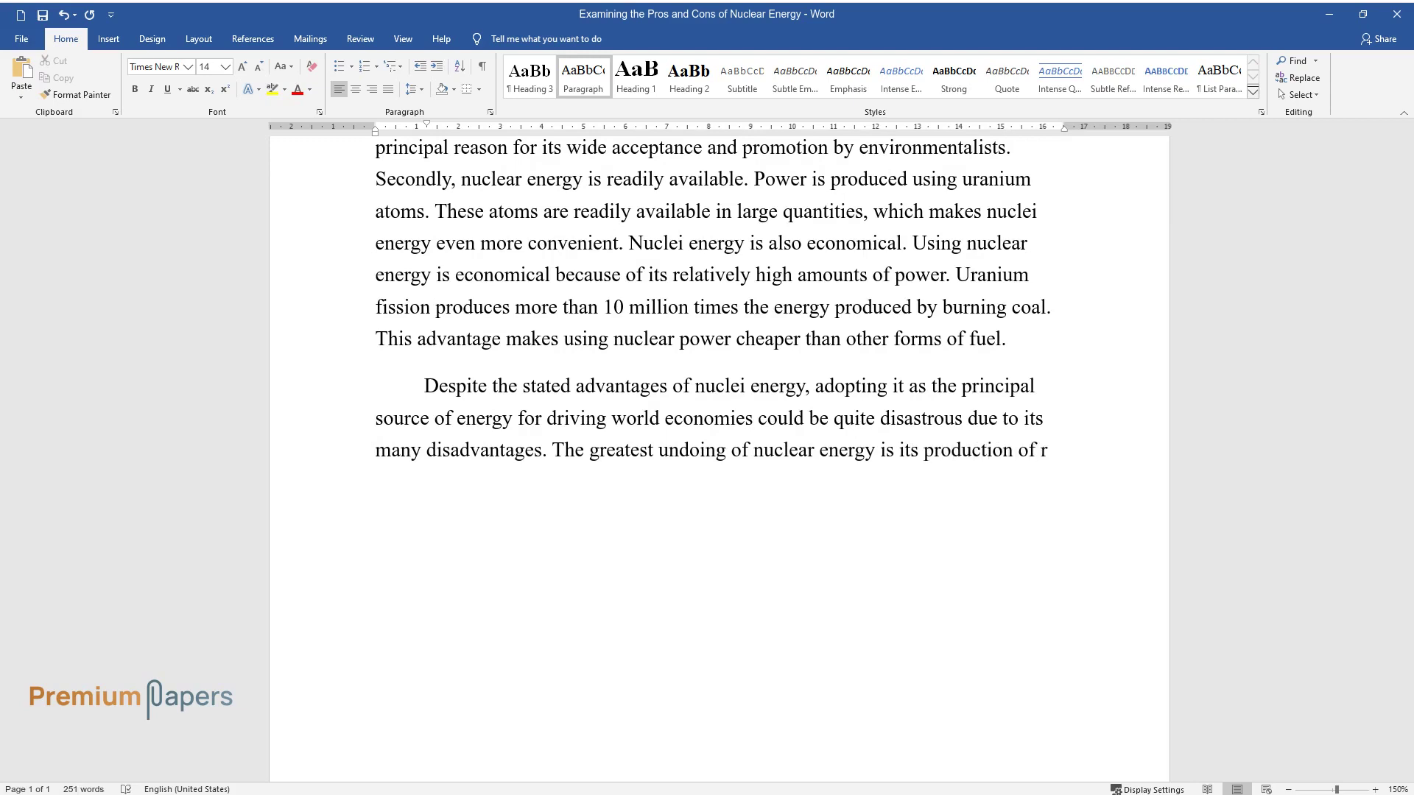
text(adioactive waste. It isgeneral )
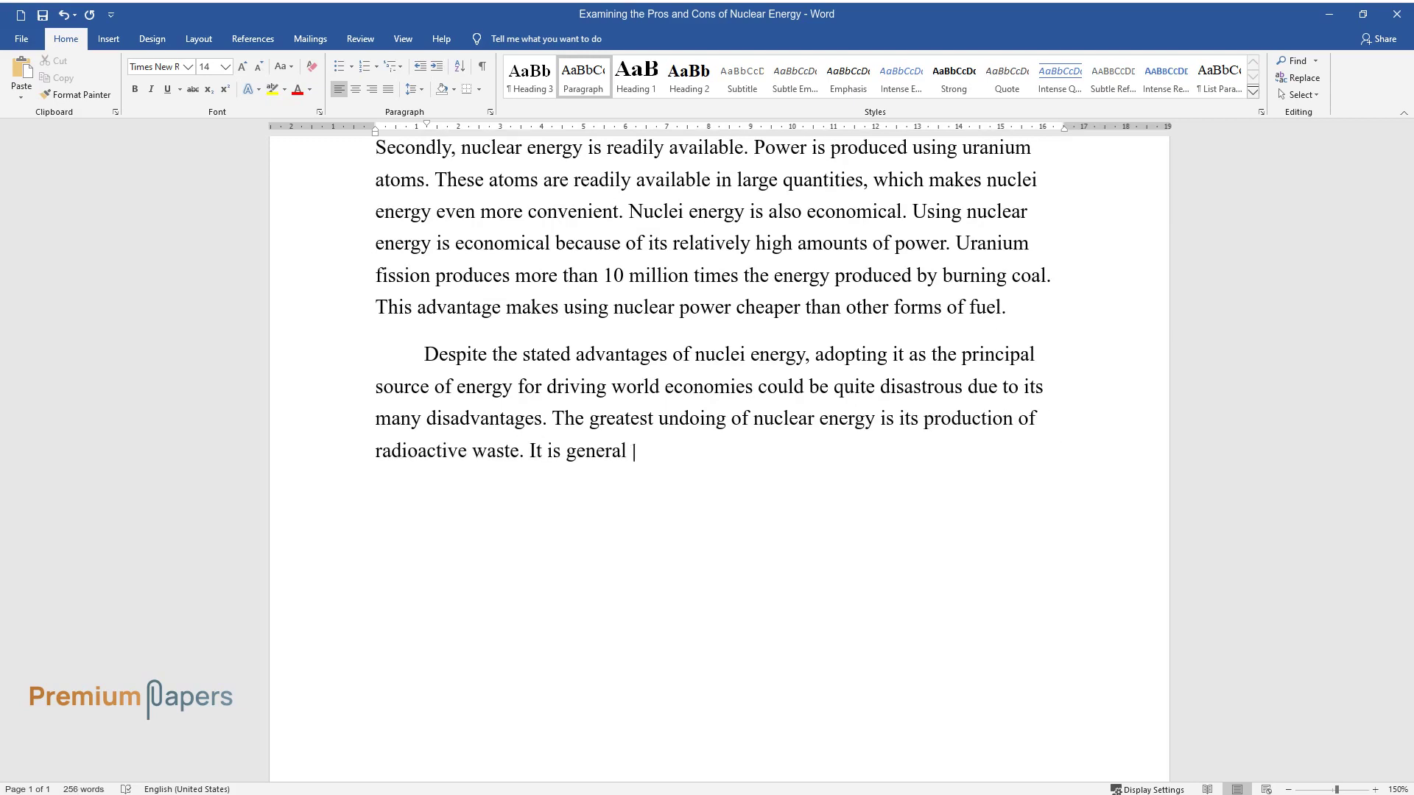
text(knowledge that Uranium does not)
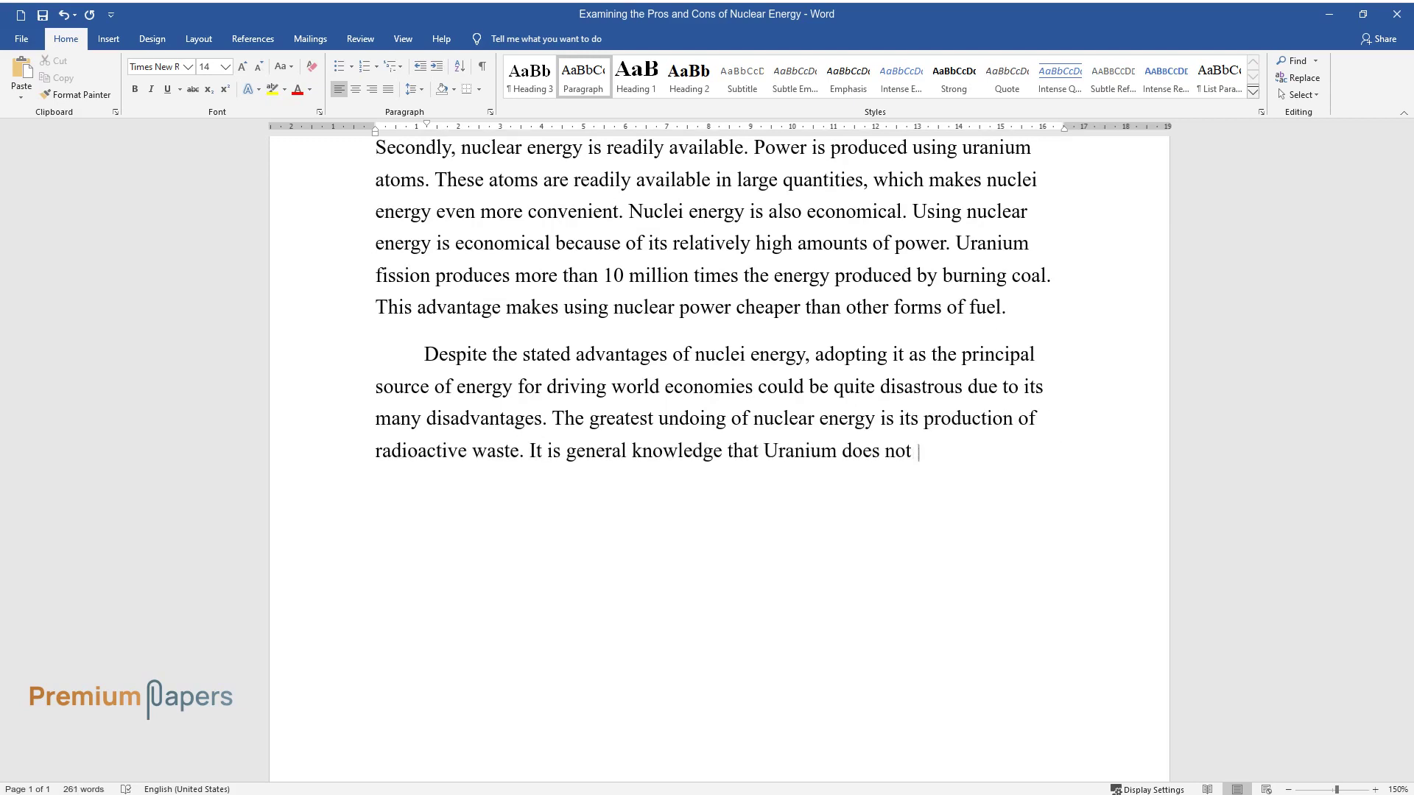
text(produce h)
text(gases. However, i)
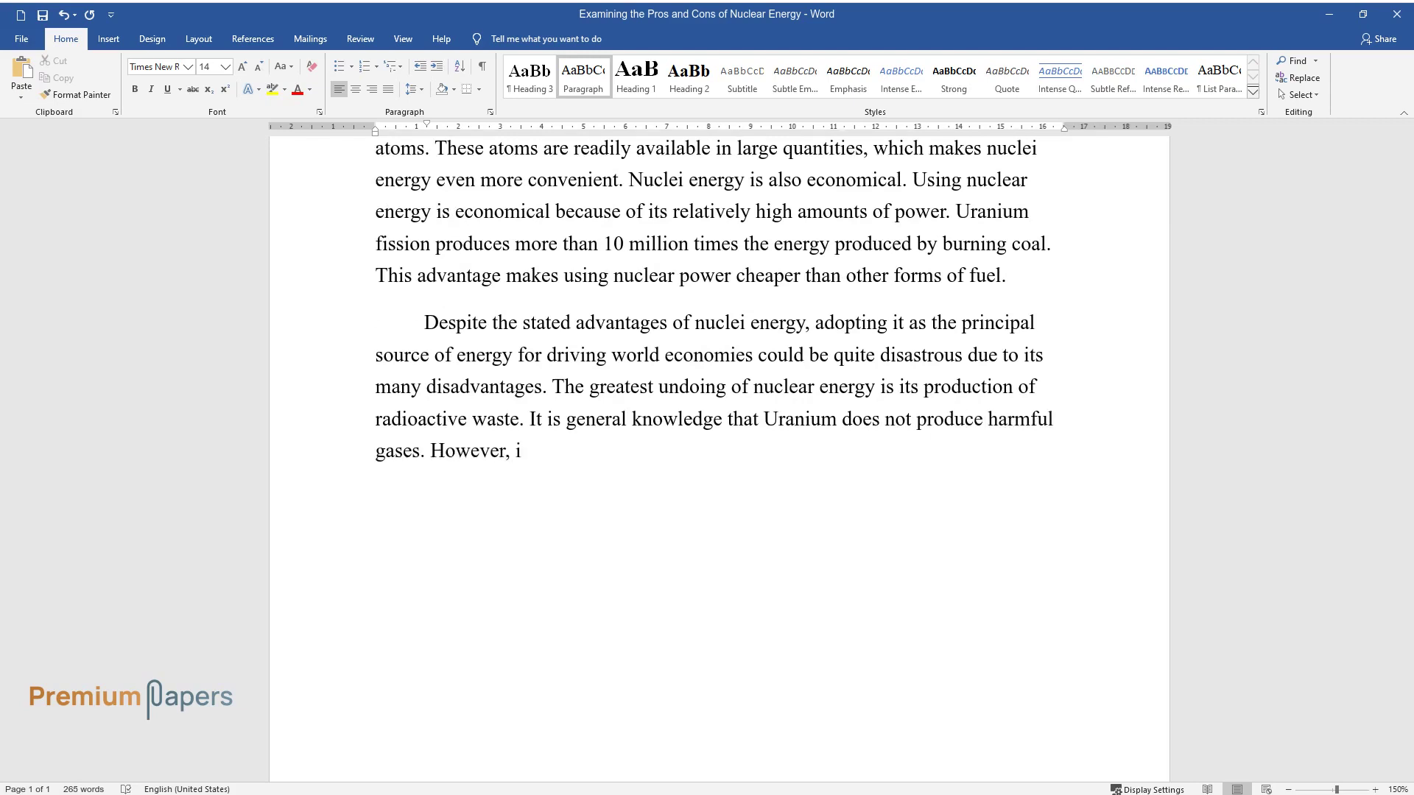
text(t produces radioactive waste, wh)
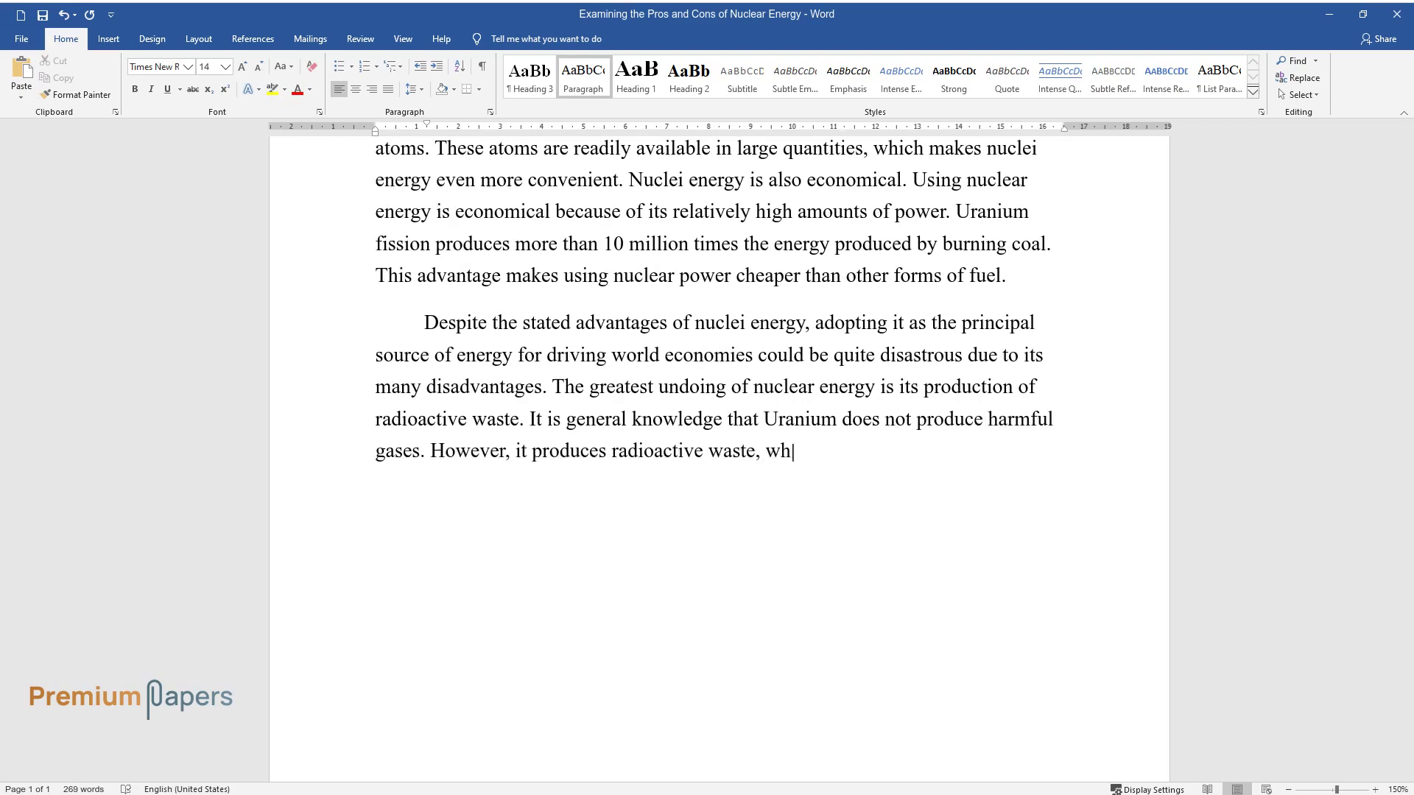
text(ich is extremely dangerous. Wors)
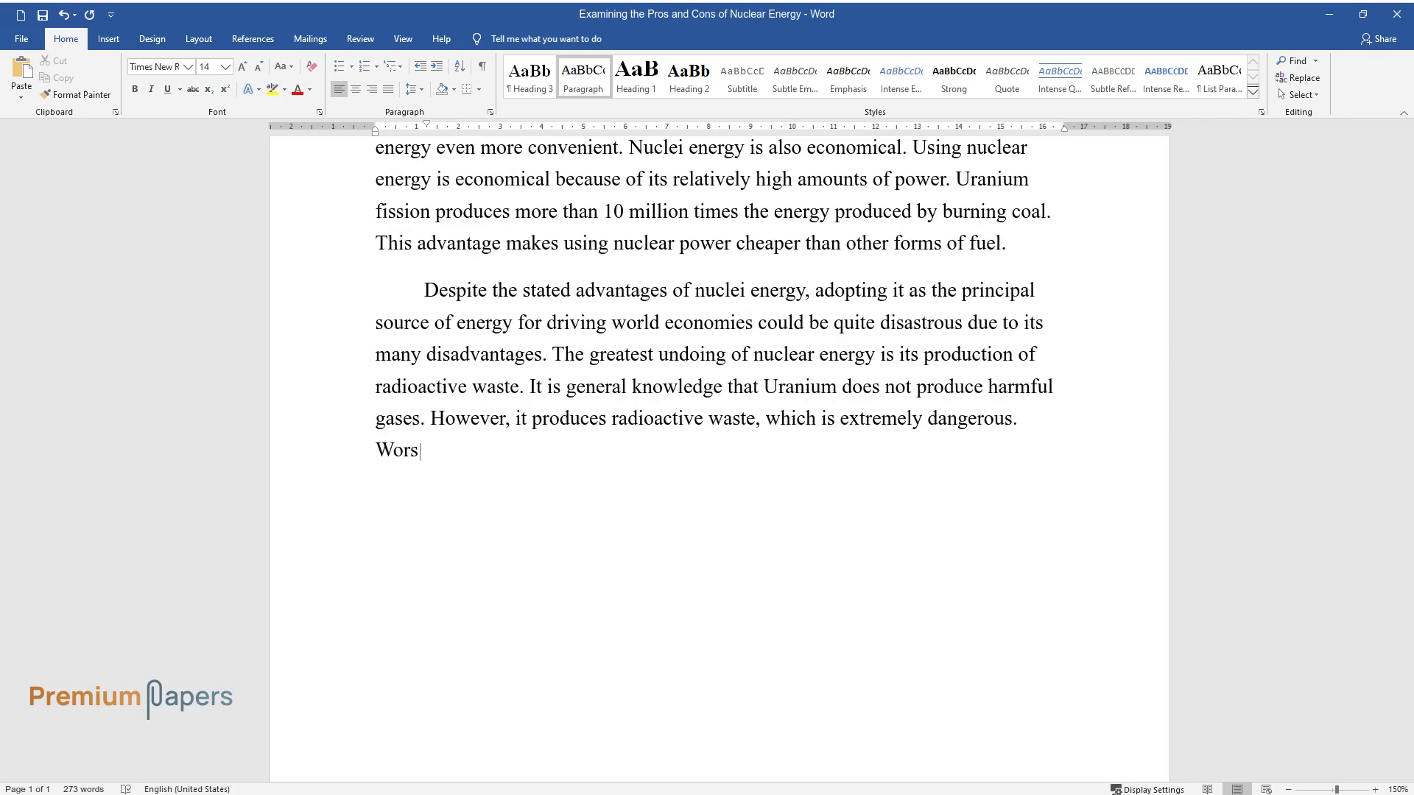
text( these dangerous radioac)
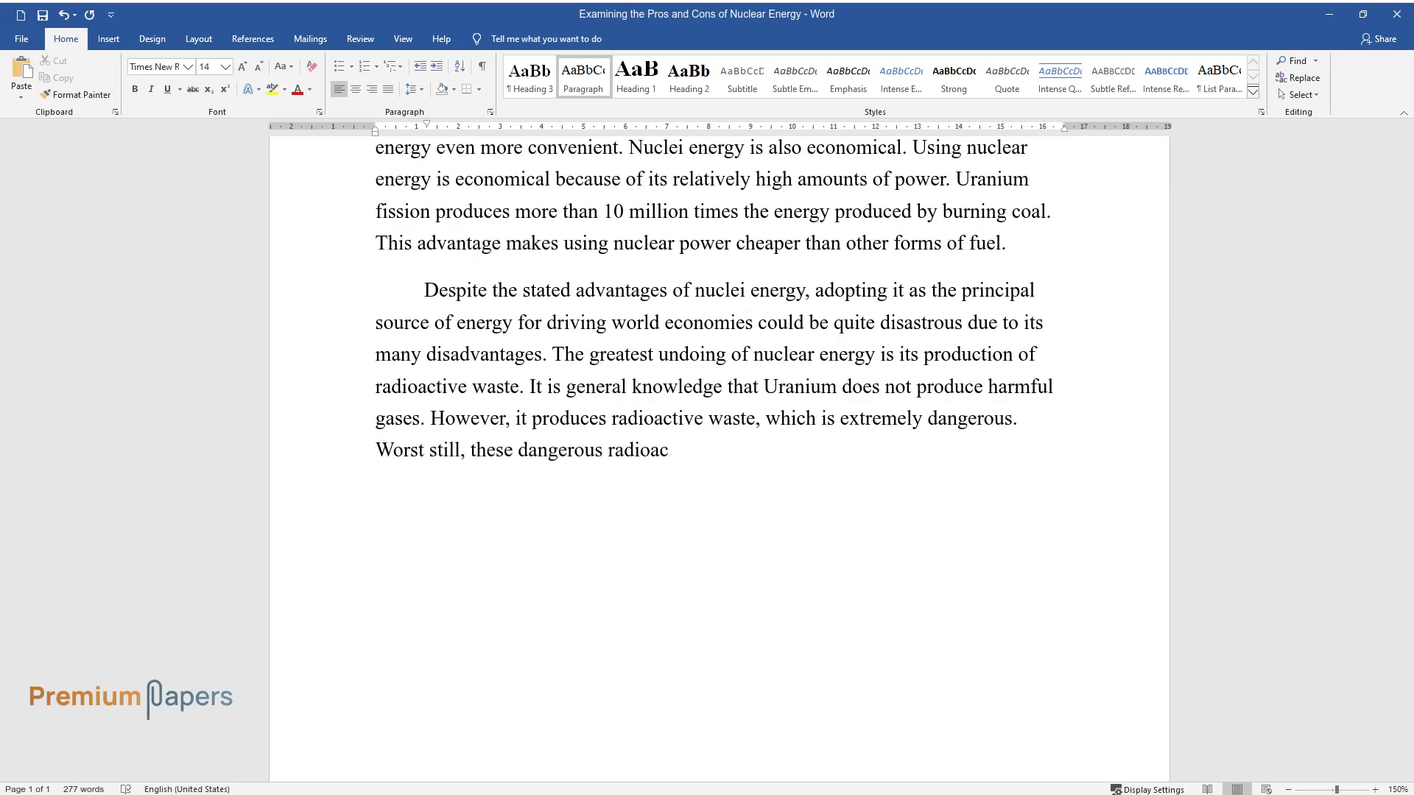
text(tive wastes have a lasting effect)
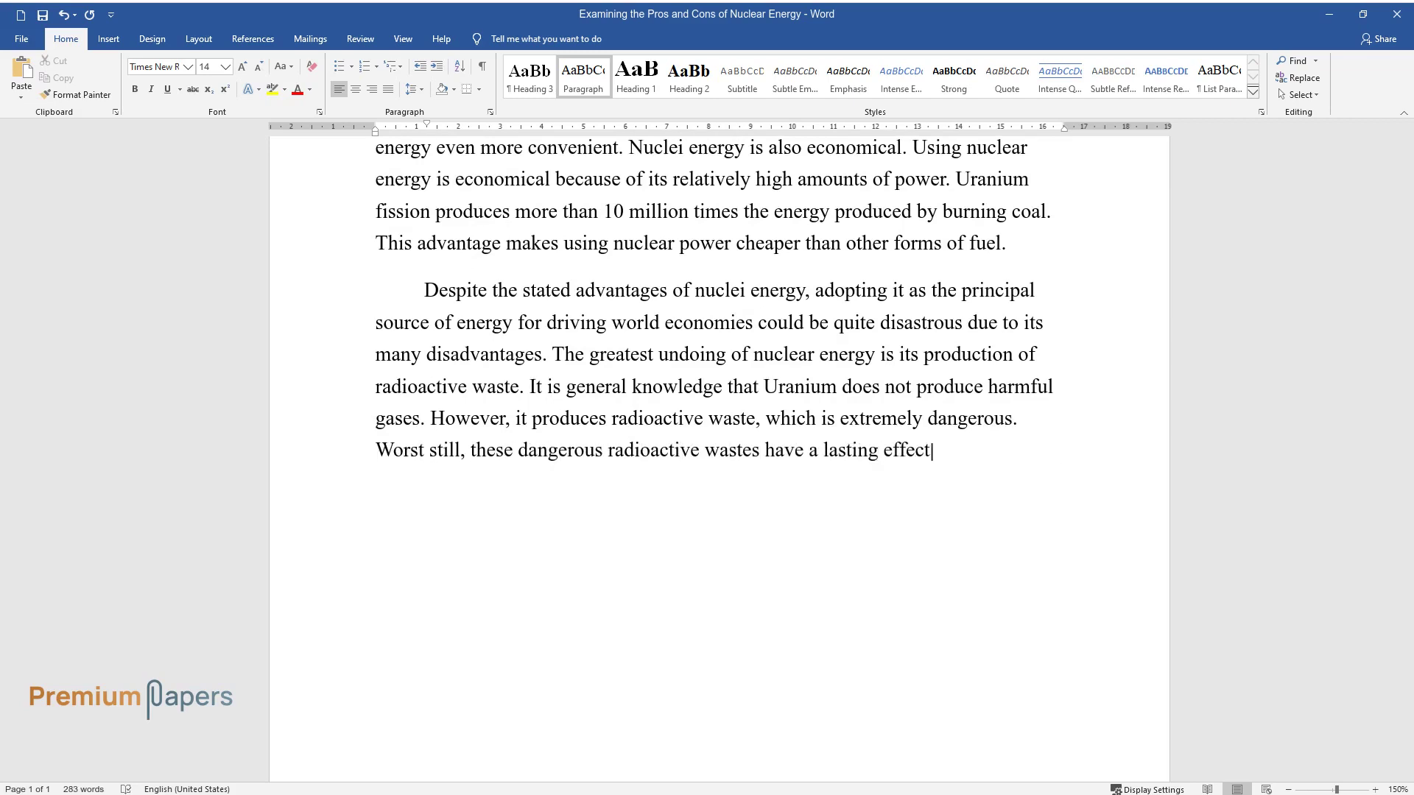
text( environment. Therefore, )
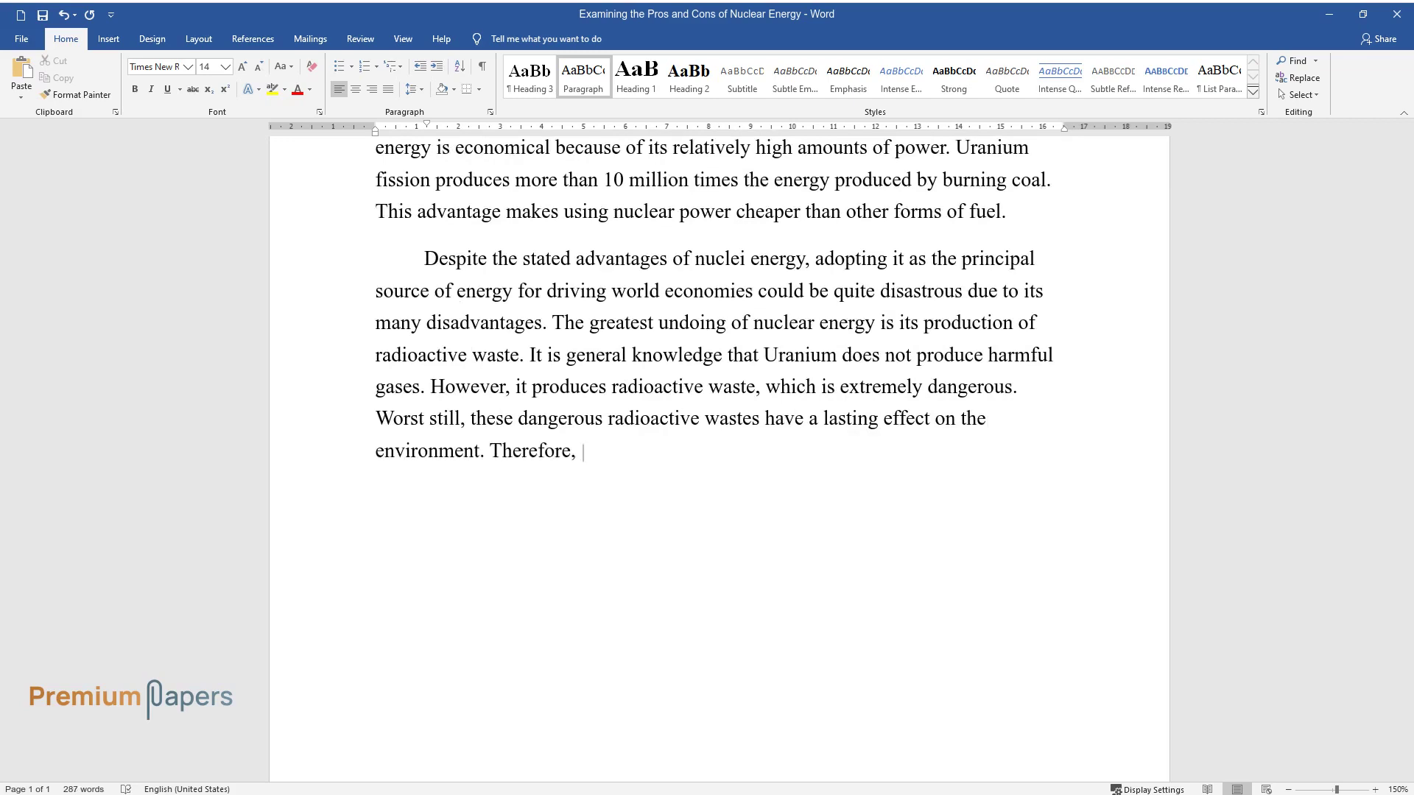
text(emitting large amounts of this w)
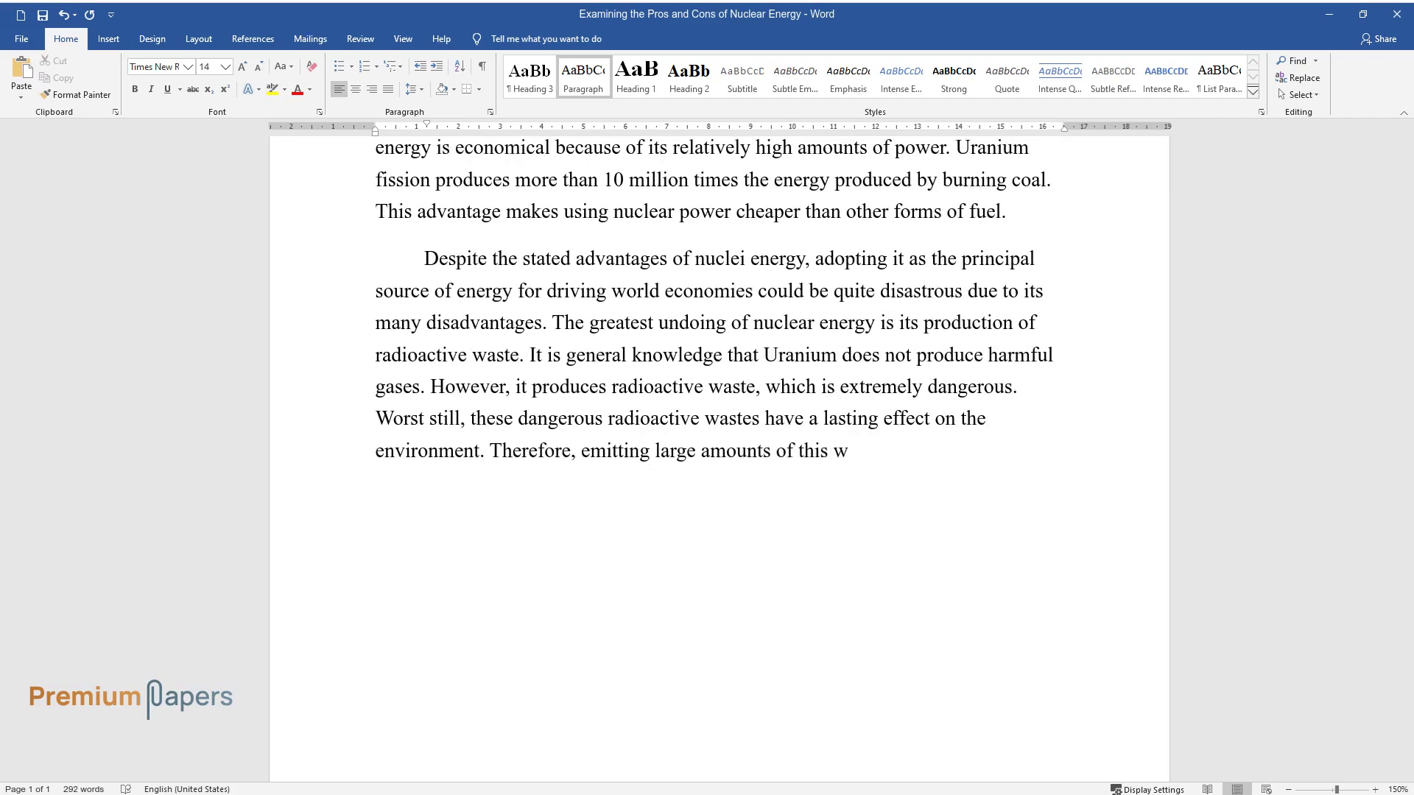
text(aste into the environment)
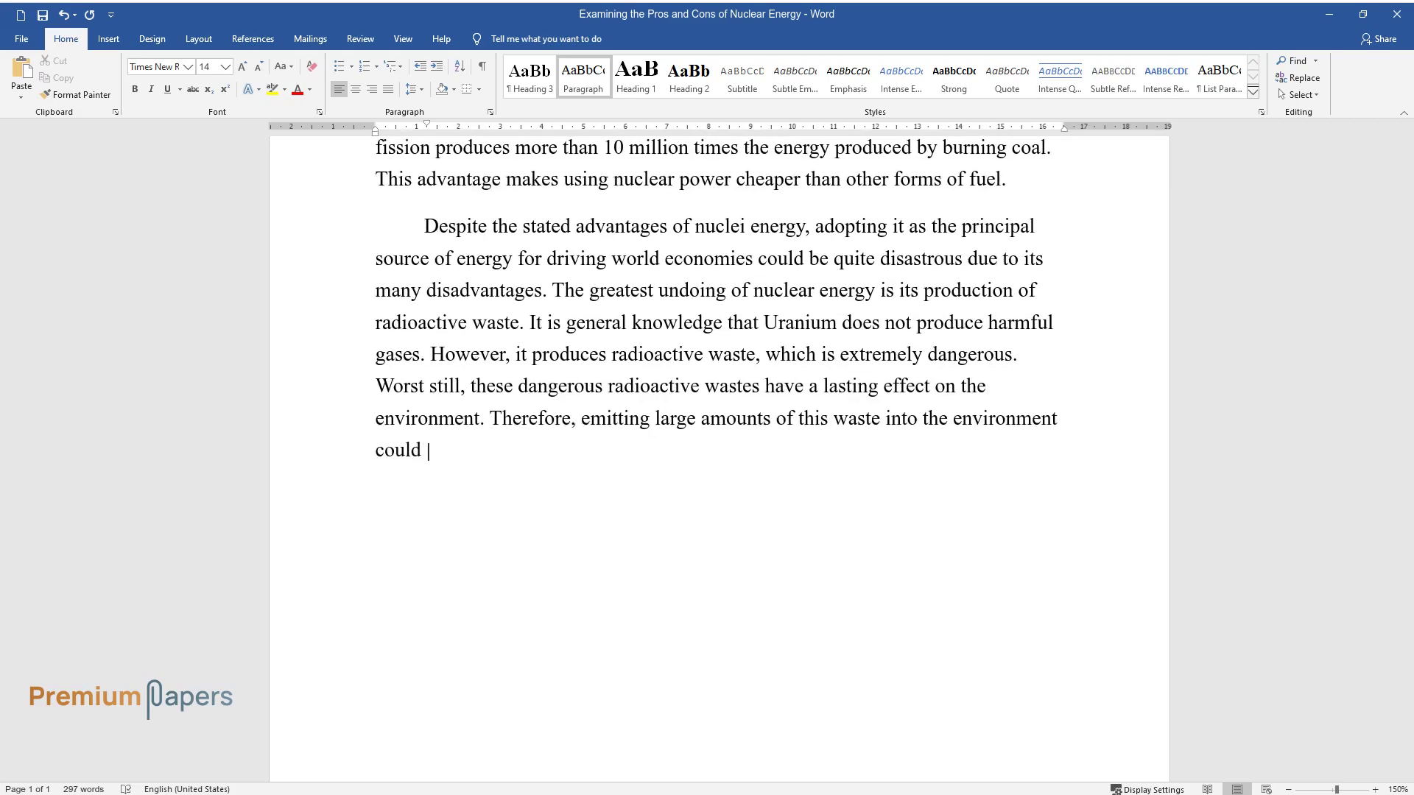
text( could prove disastrous. Granting terror)
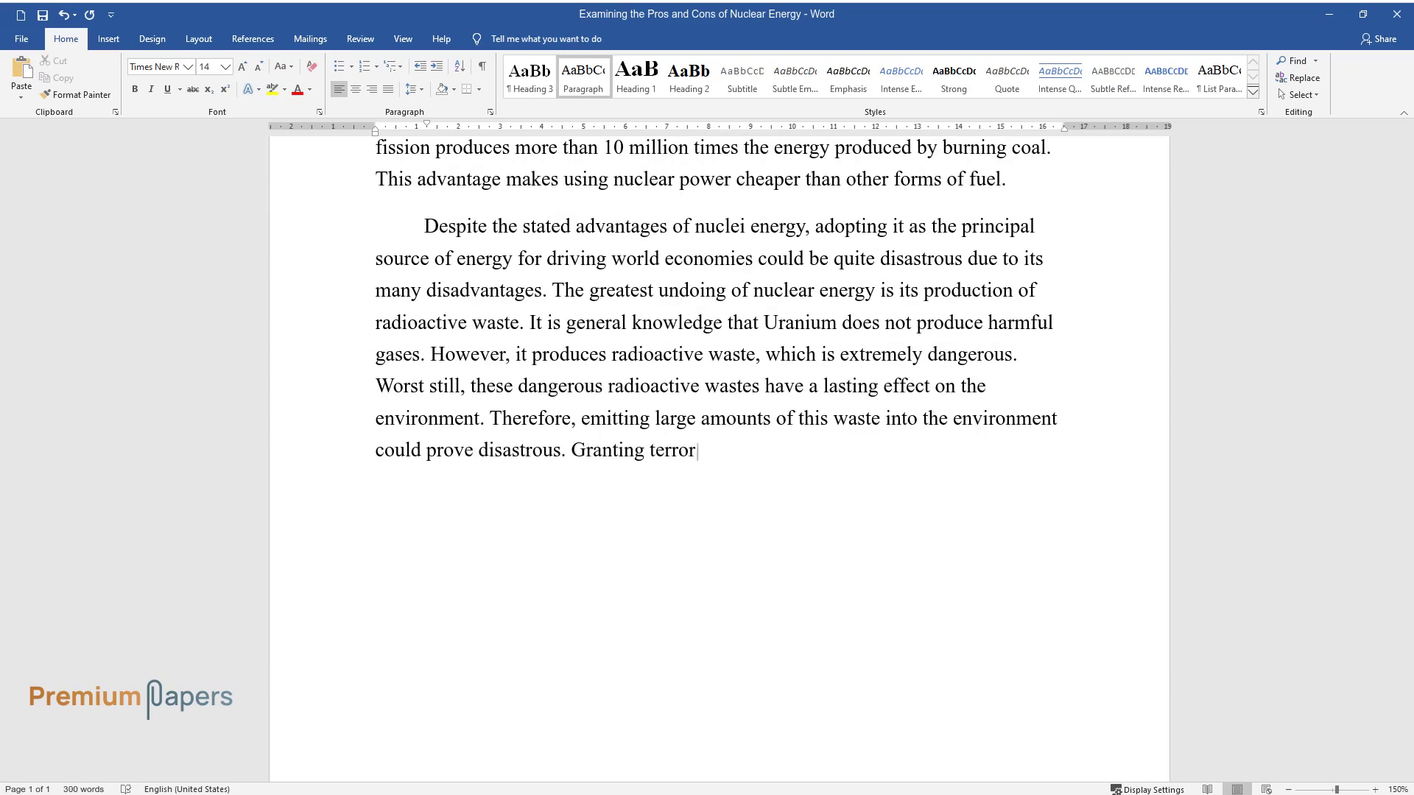
text(ist groups access to nuclei ener)
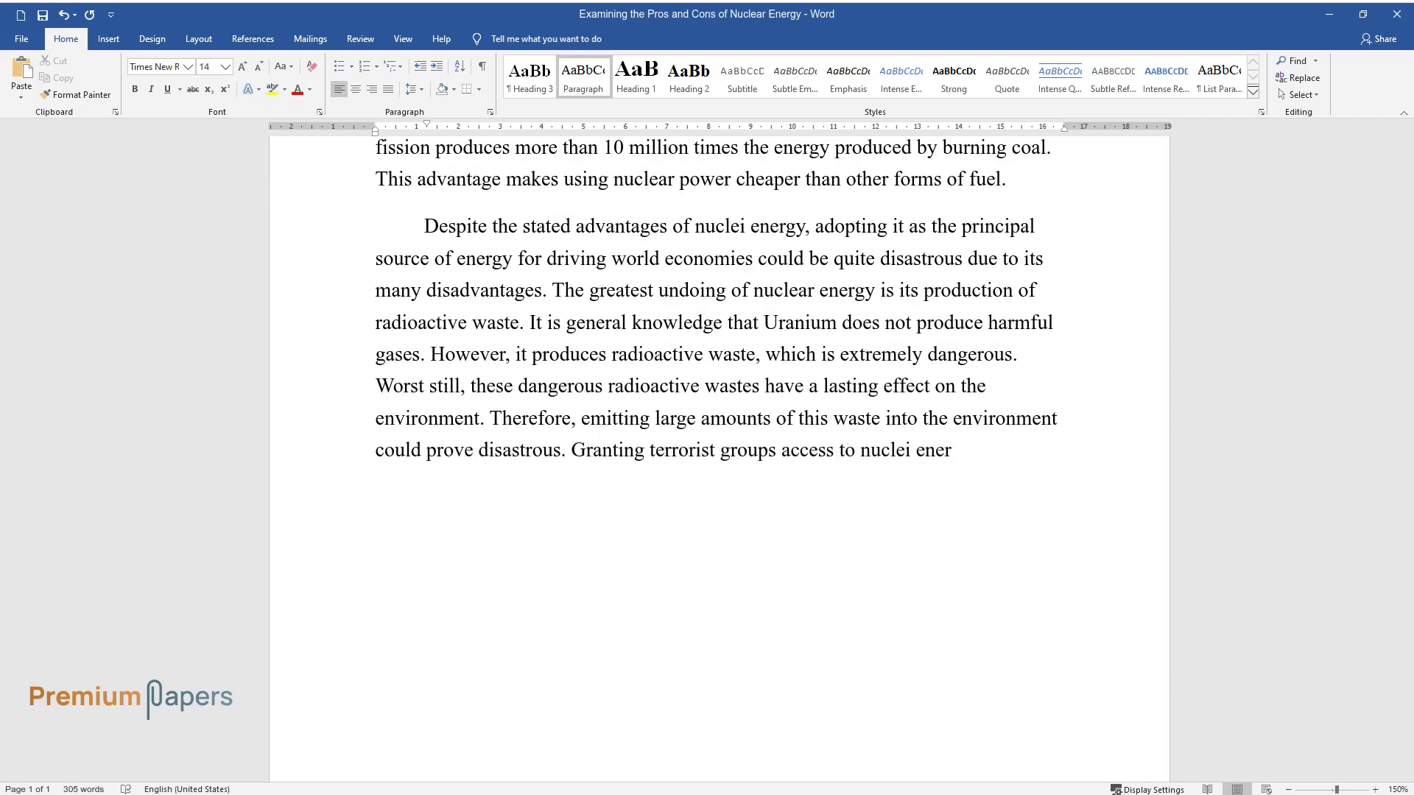
text(gy could)
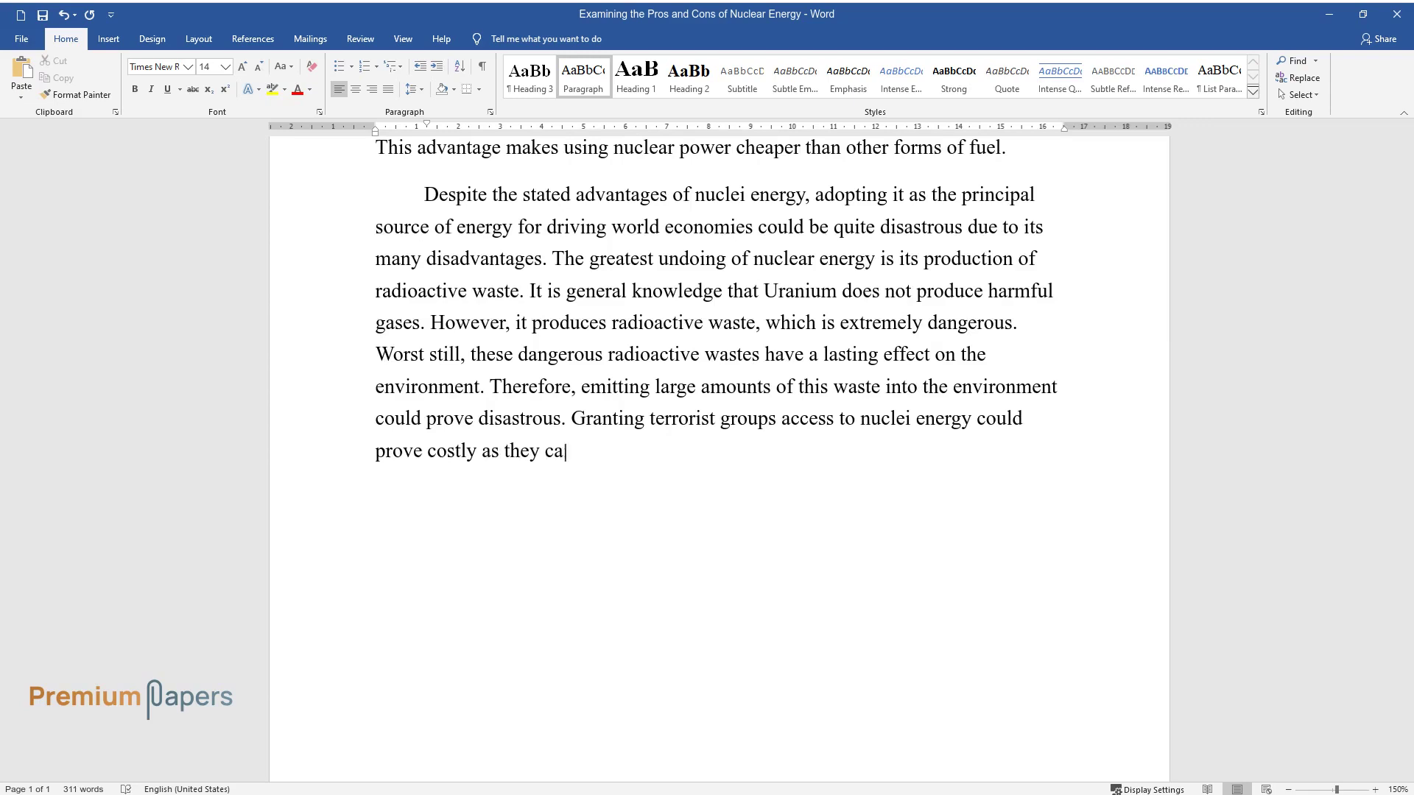
text( prove costly as they can harness the energy to make harm)
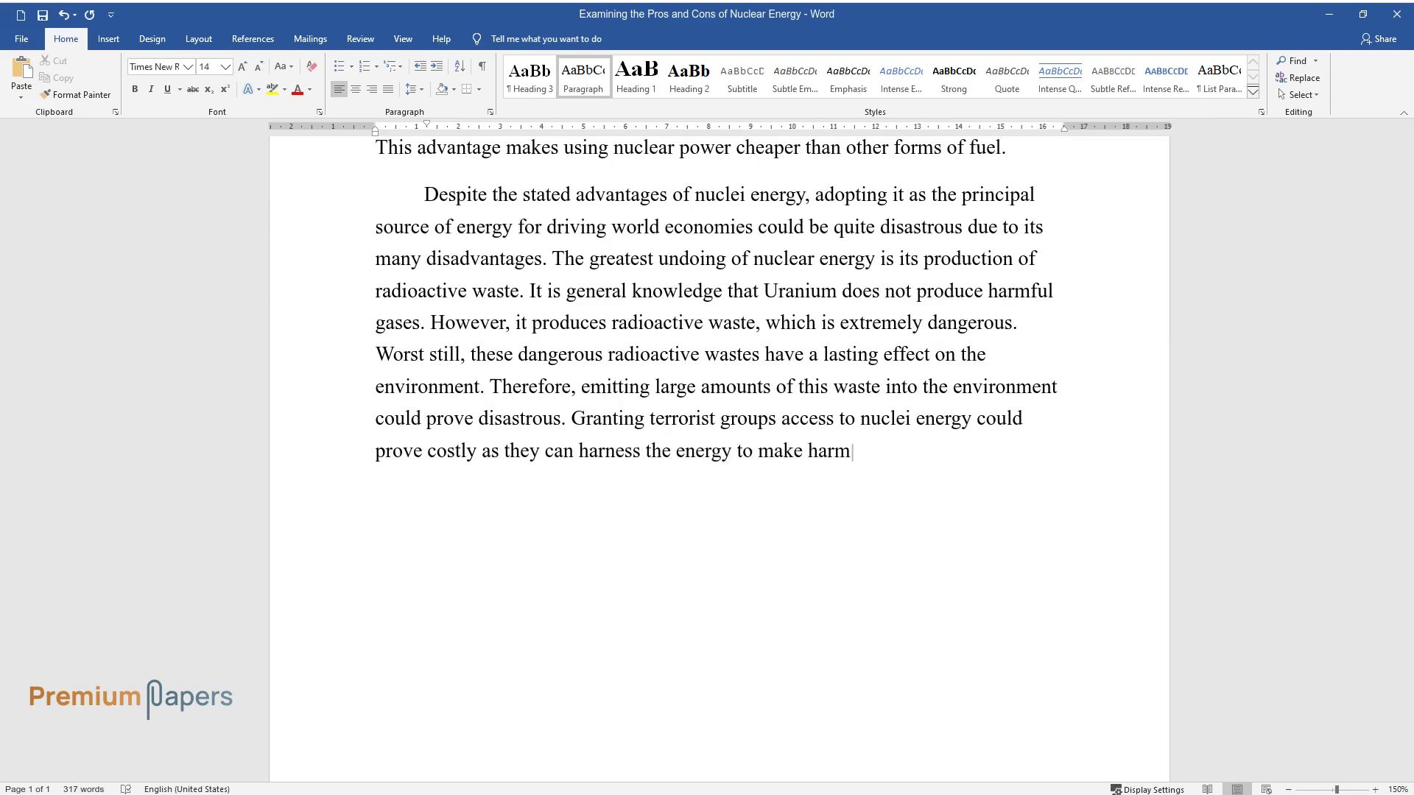
text(ful weapons. Atomic weapons can)
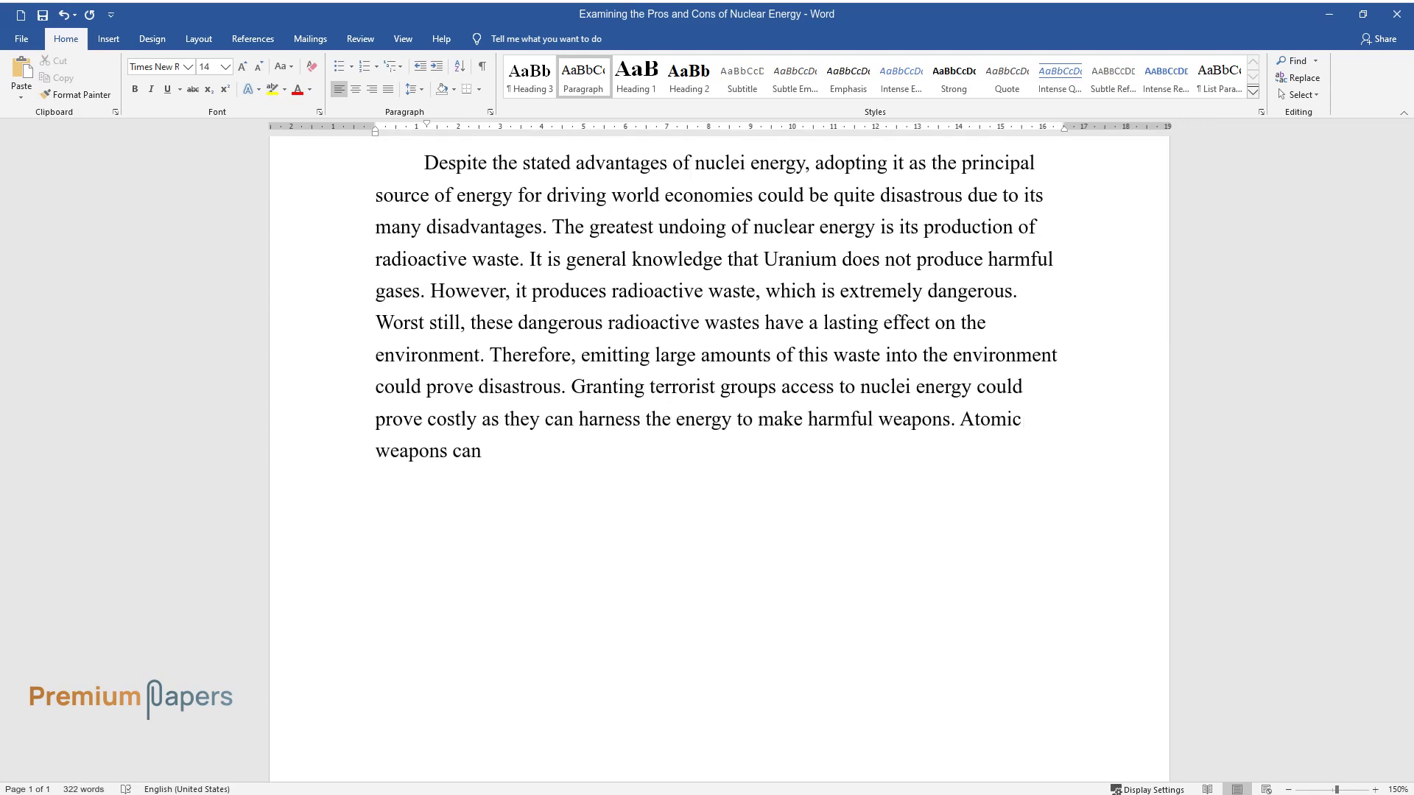
text( have devastating effects if used)
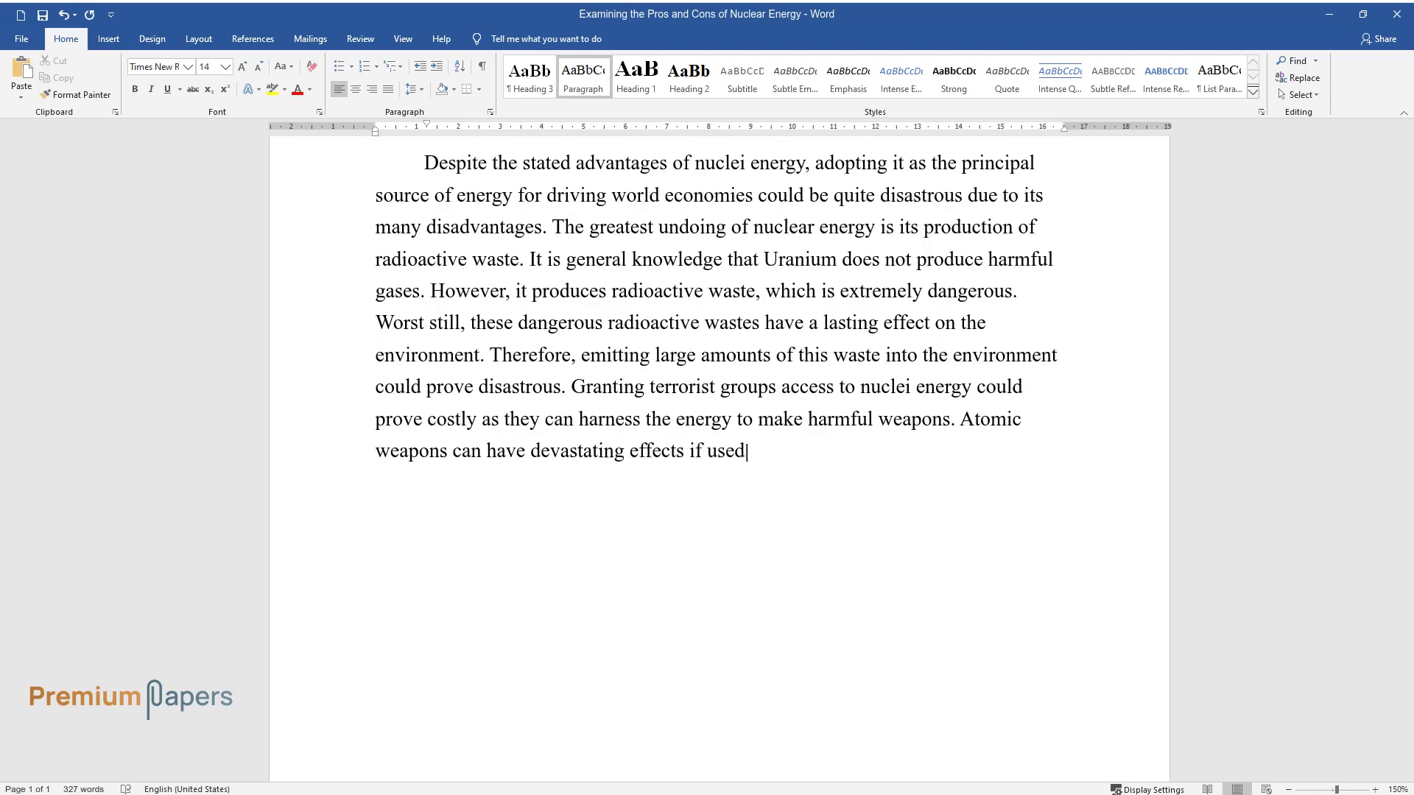
text( in war. This is because energy)
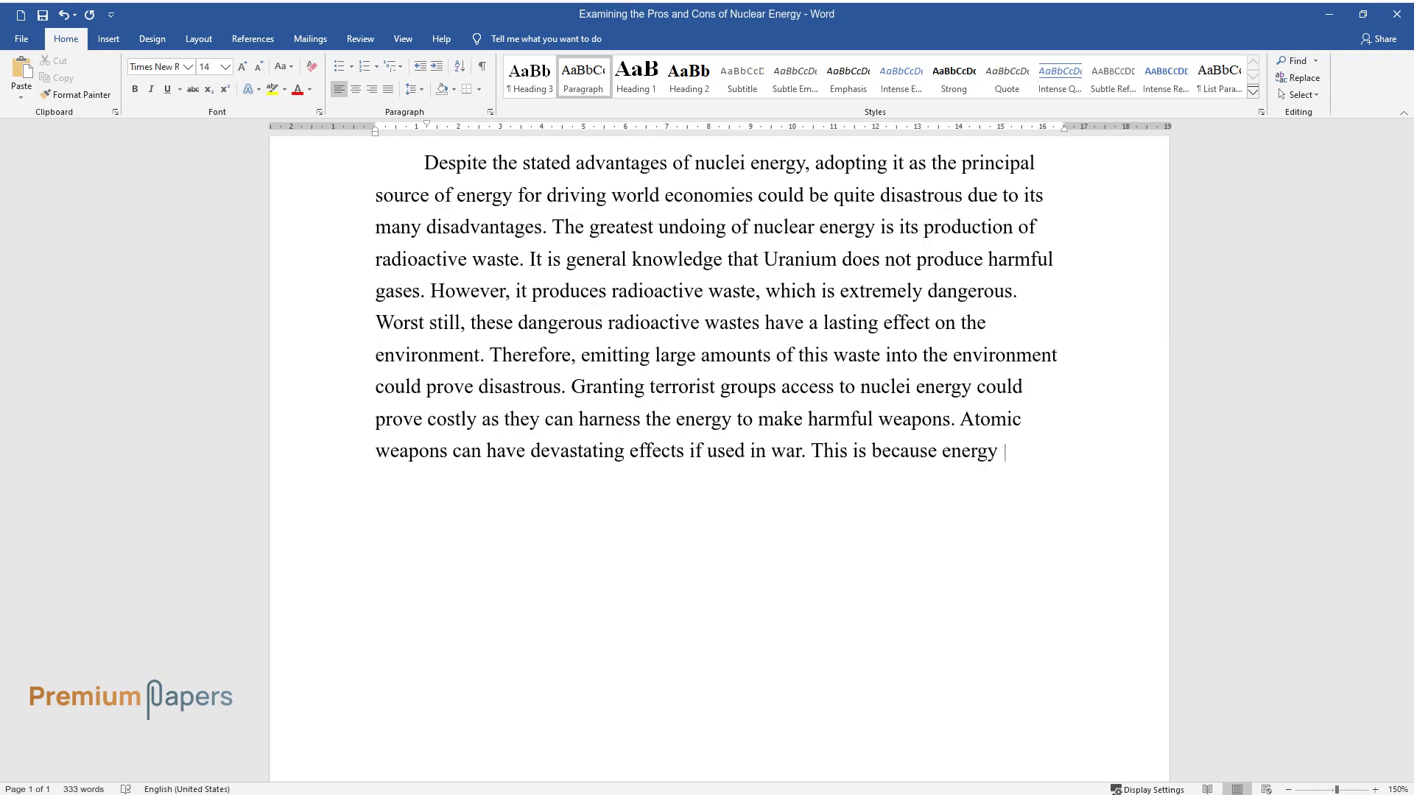
text( has a lot of power that can turn)
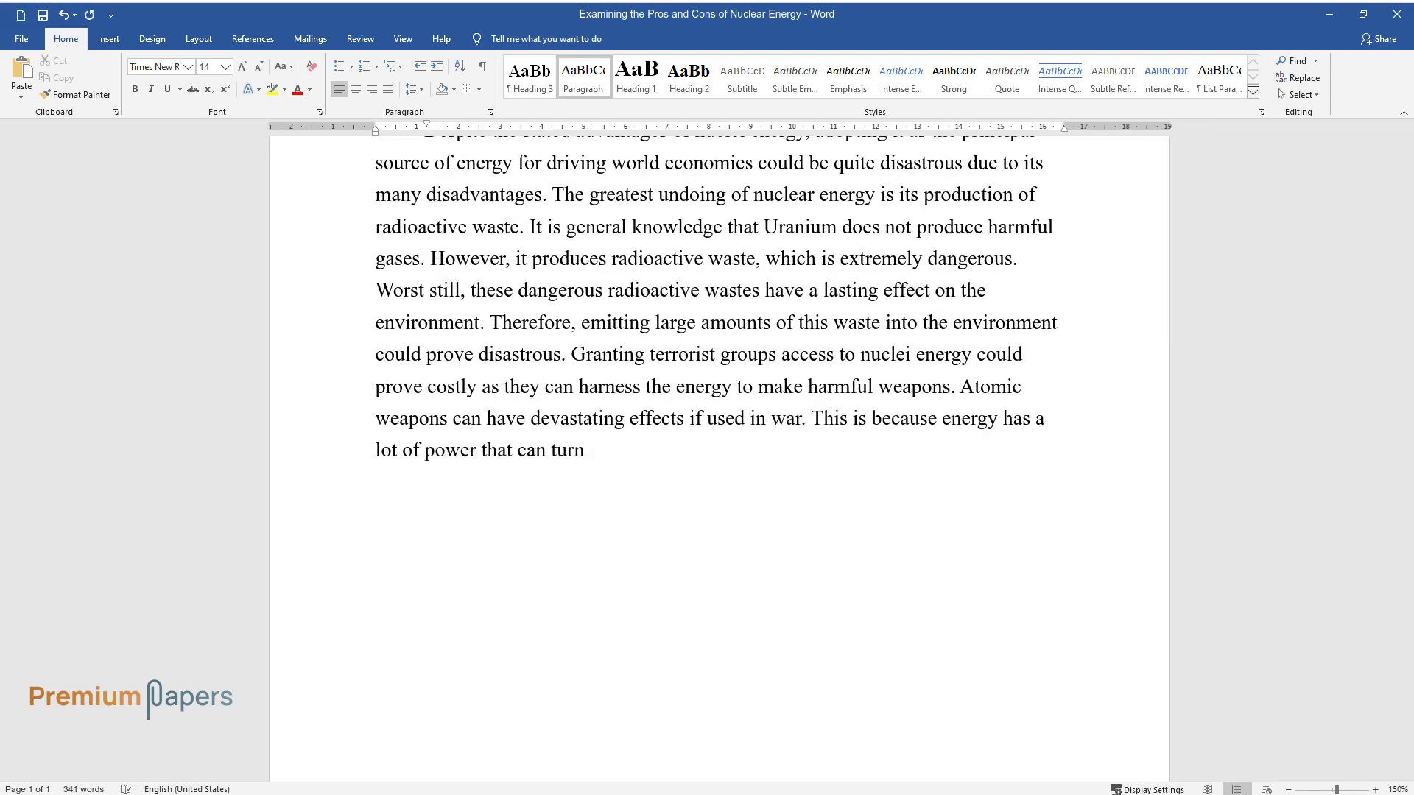
text( a whole continent upside down. I)
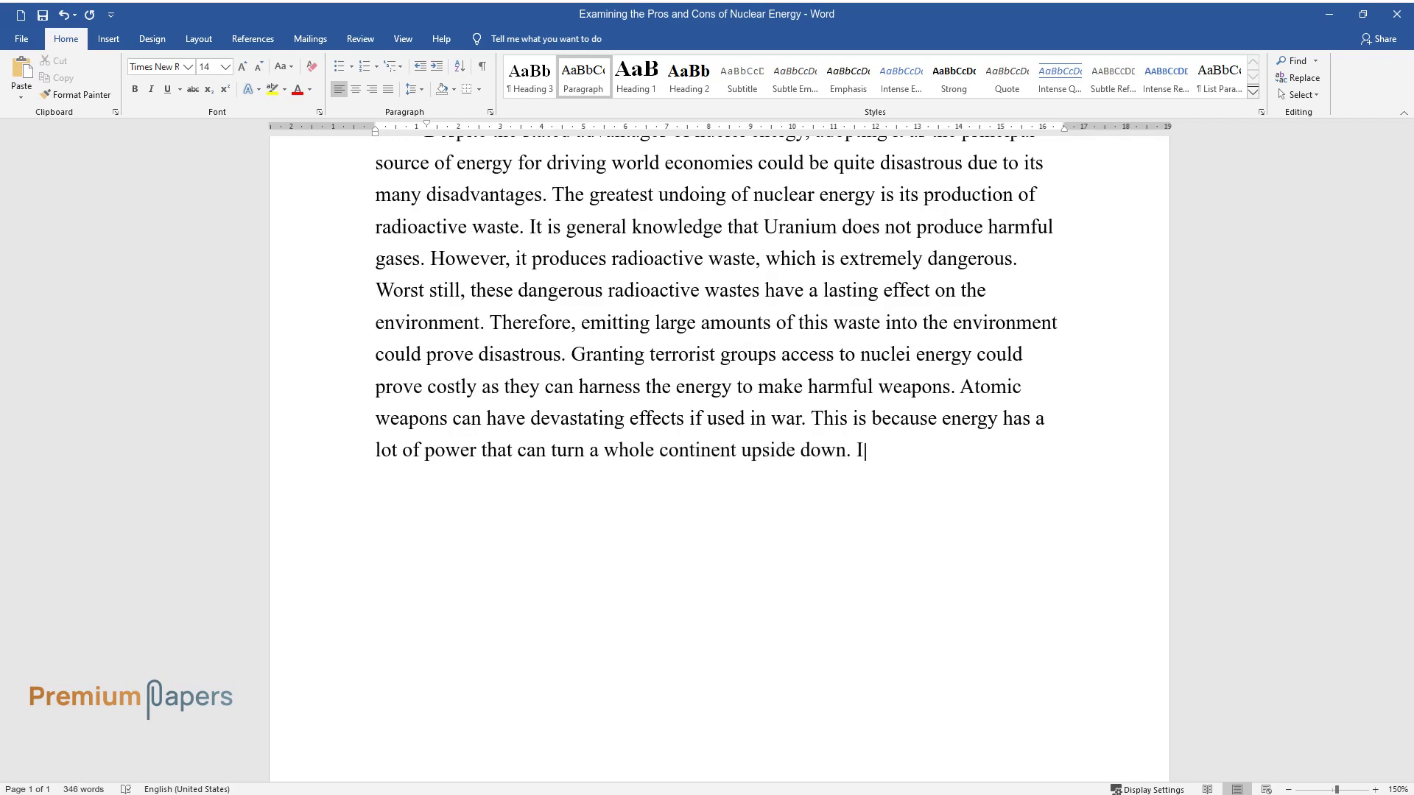
text(nvesting in nuclei energy requir)
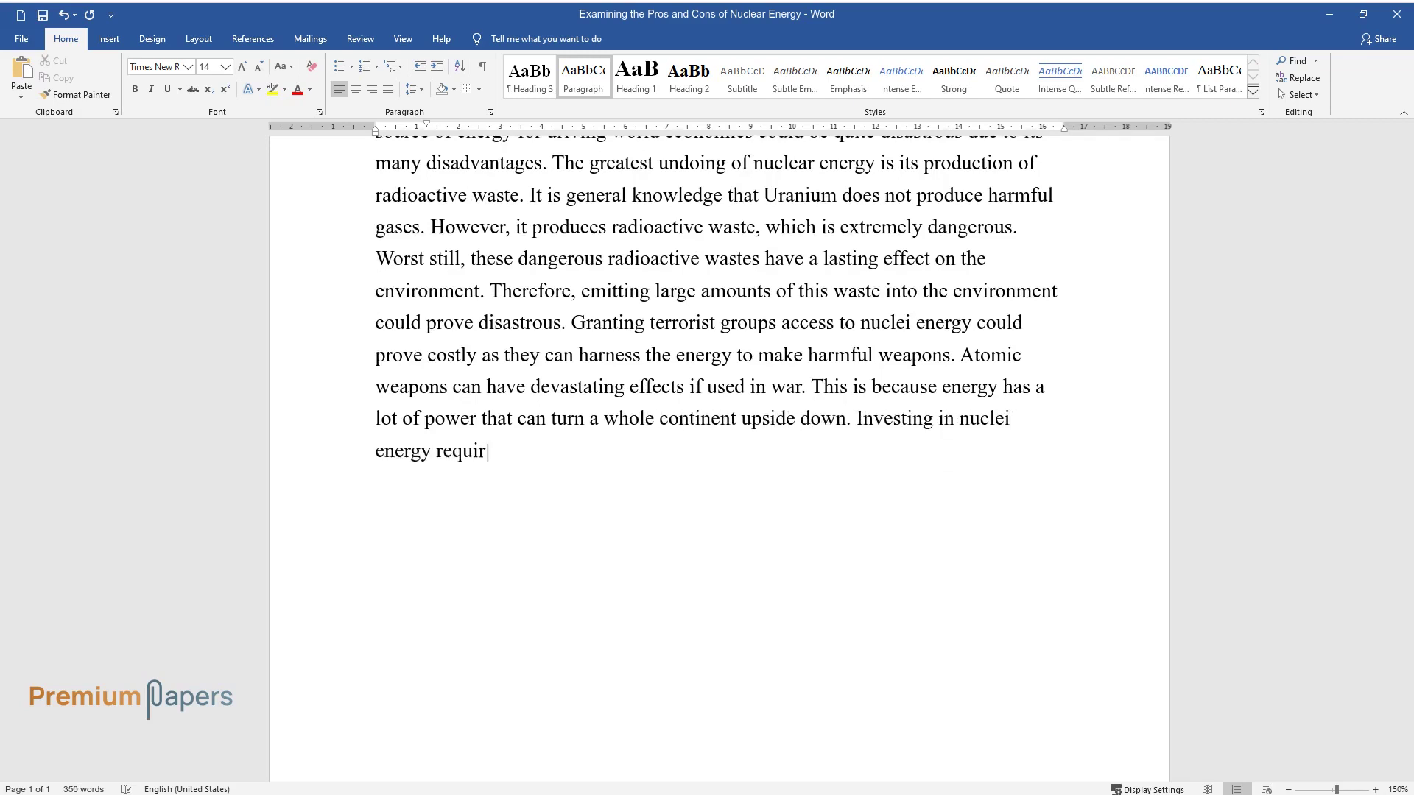
text(es the training of experts to ha)
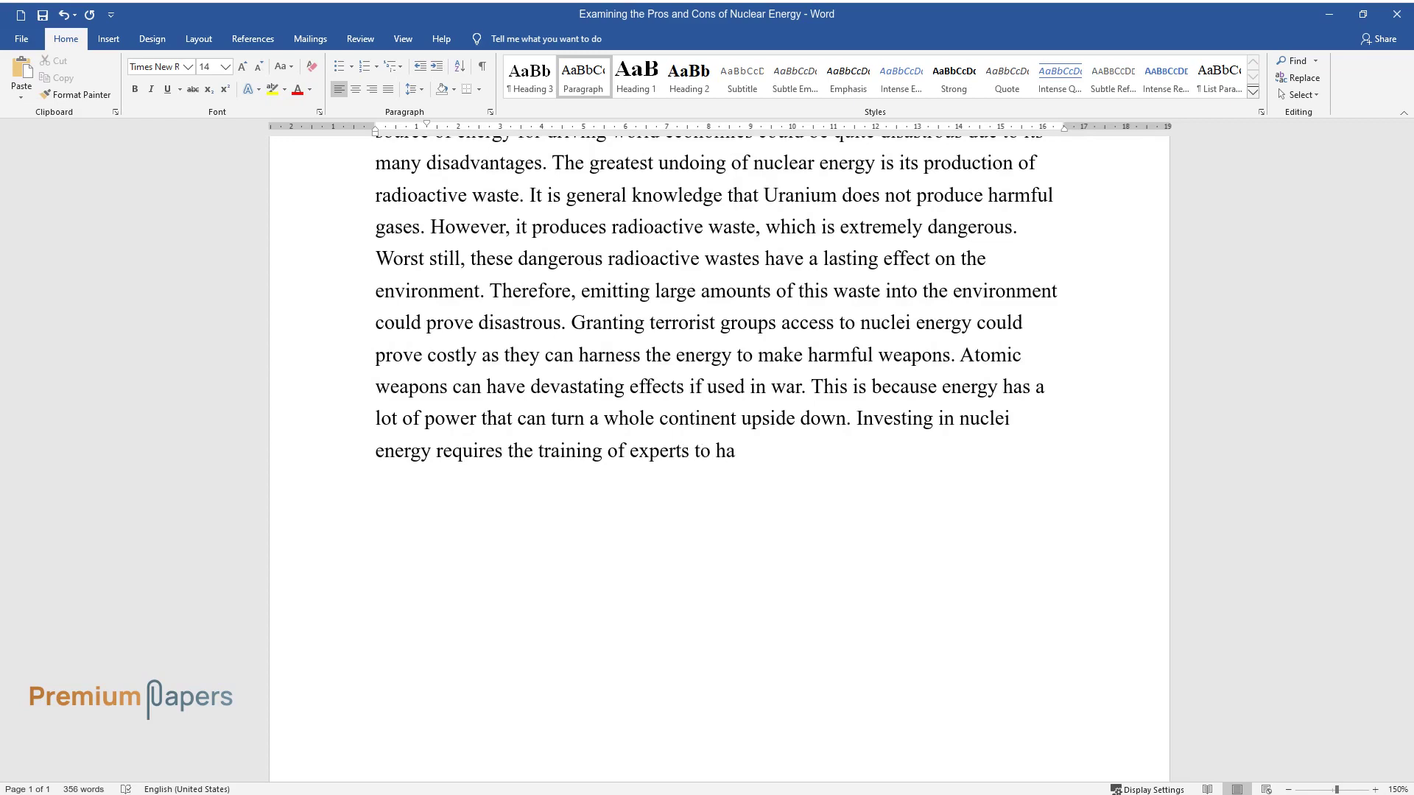
text(ndle the production process. Thes)
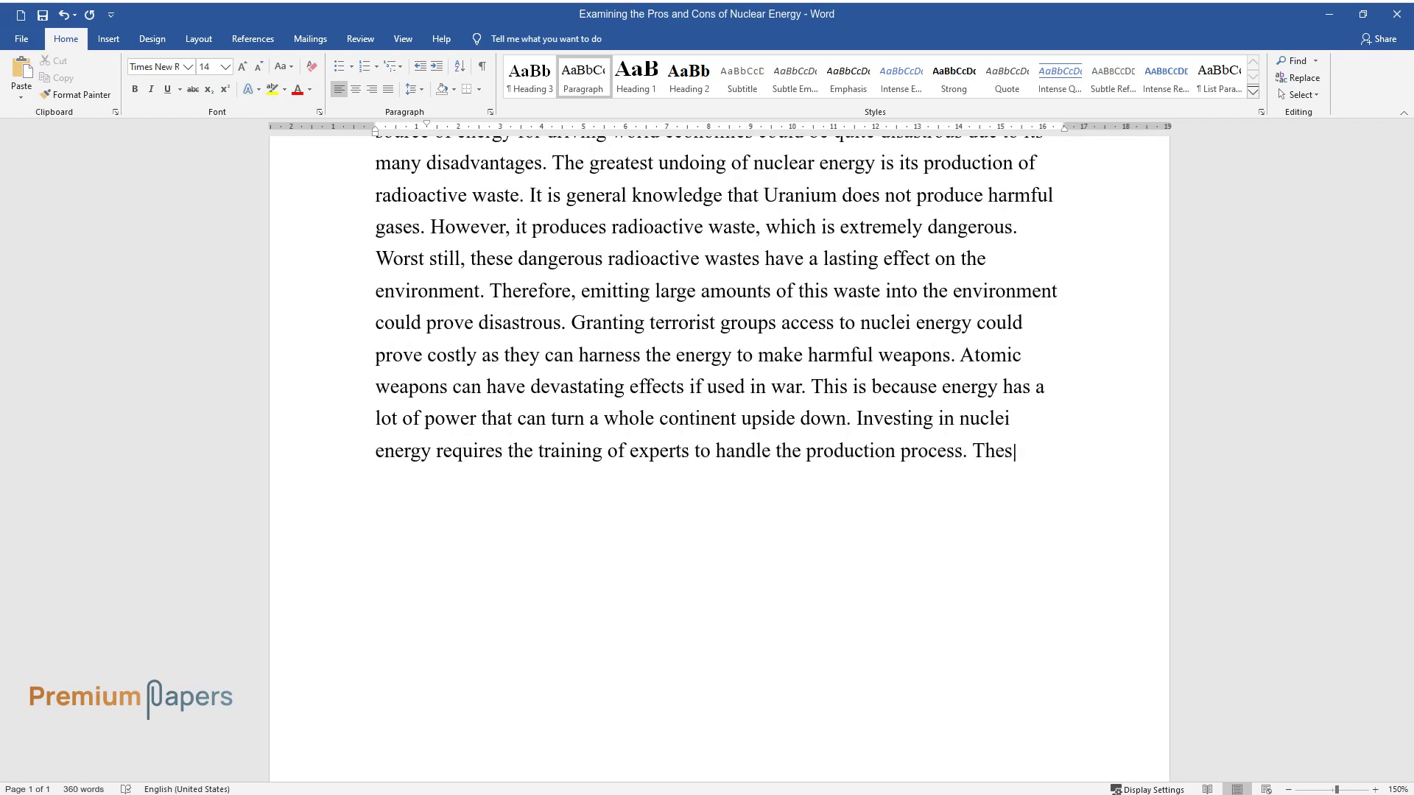
text(e professionals may ass)
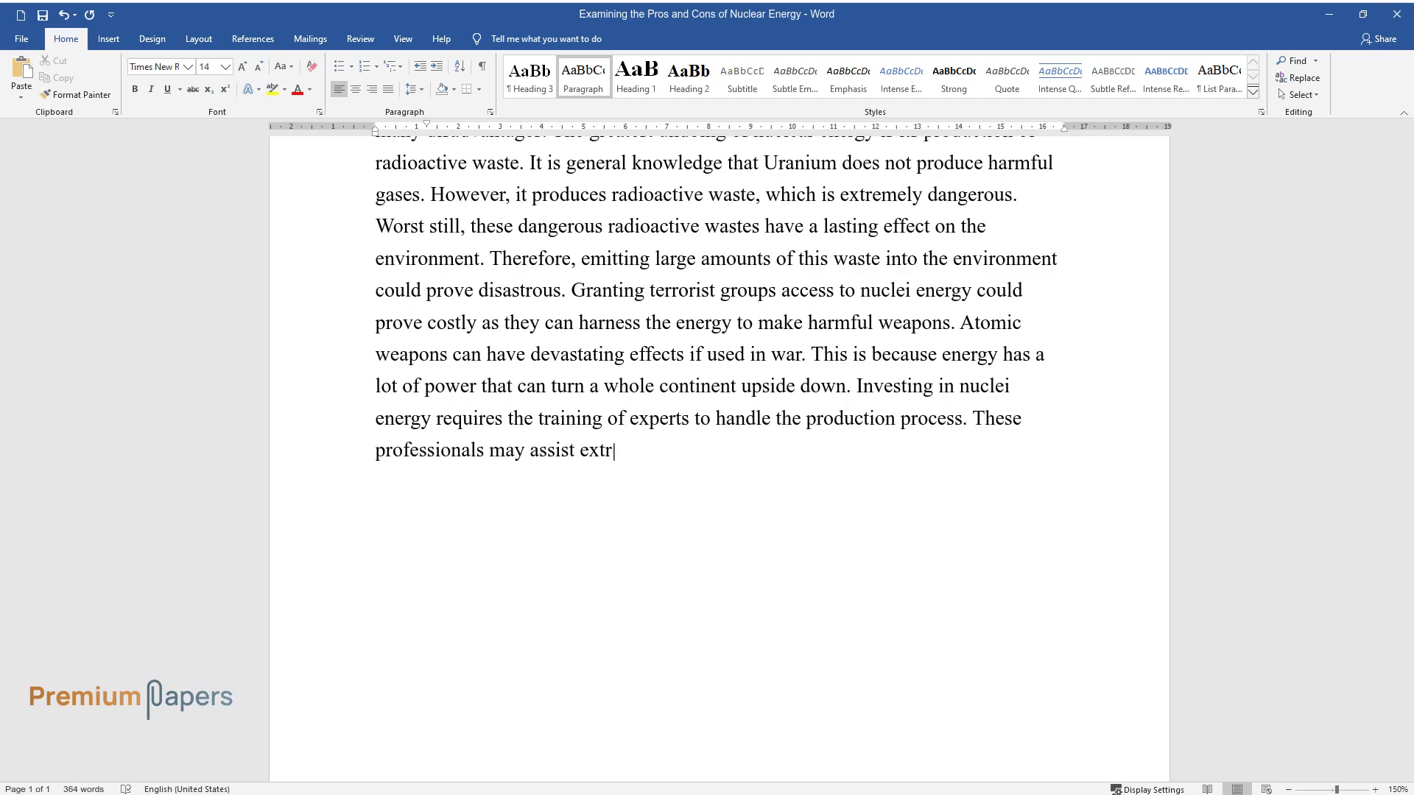
text(emists in harnessing energy for d)
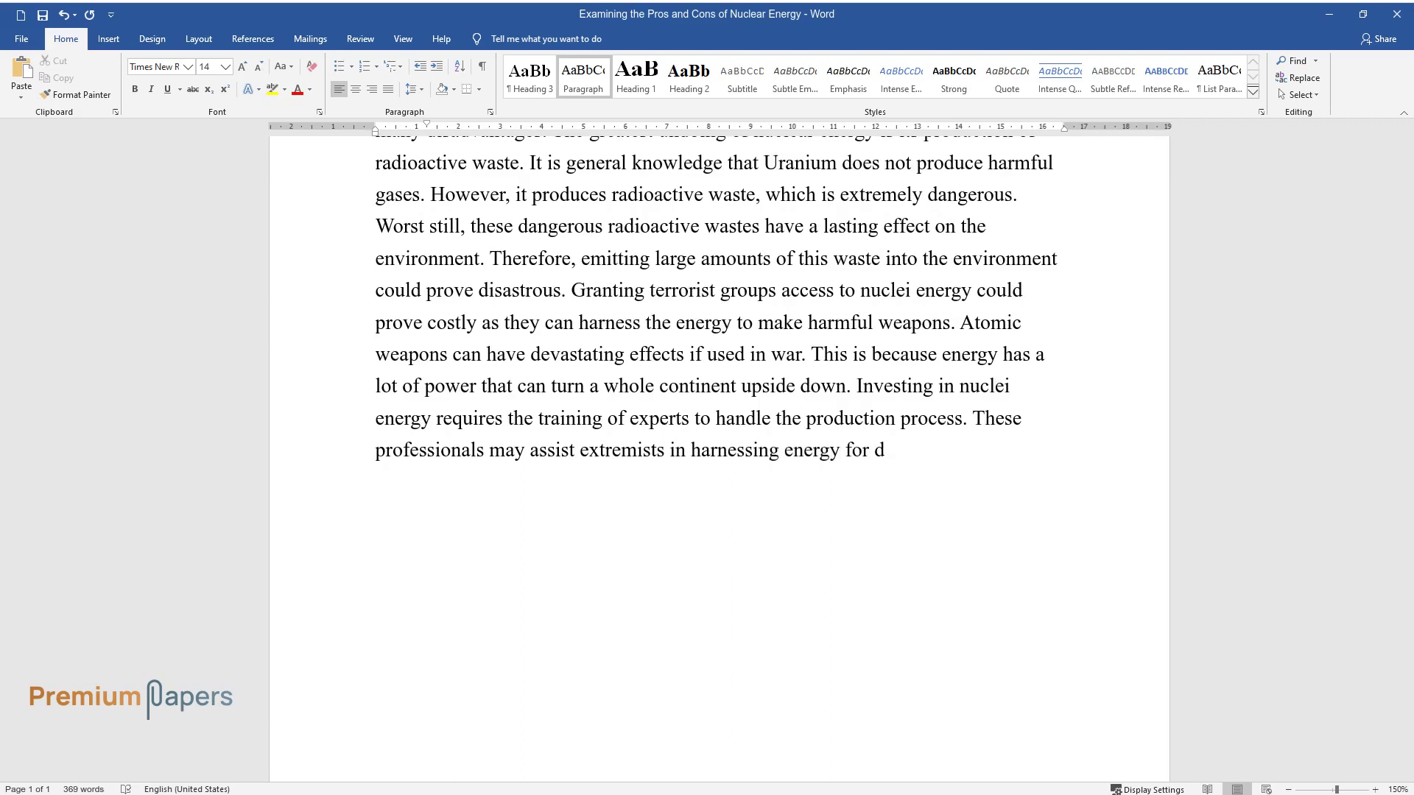
text(estructive purposes.)
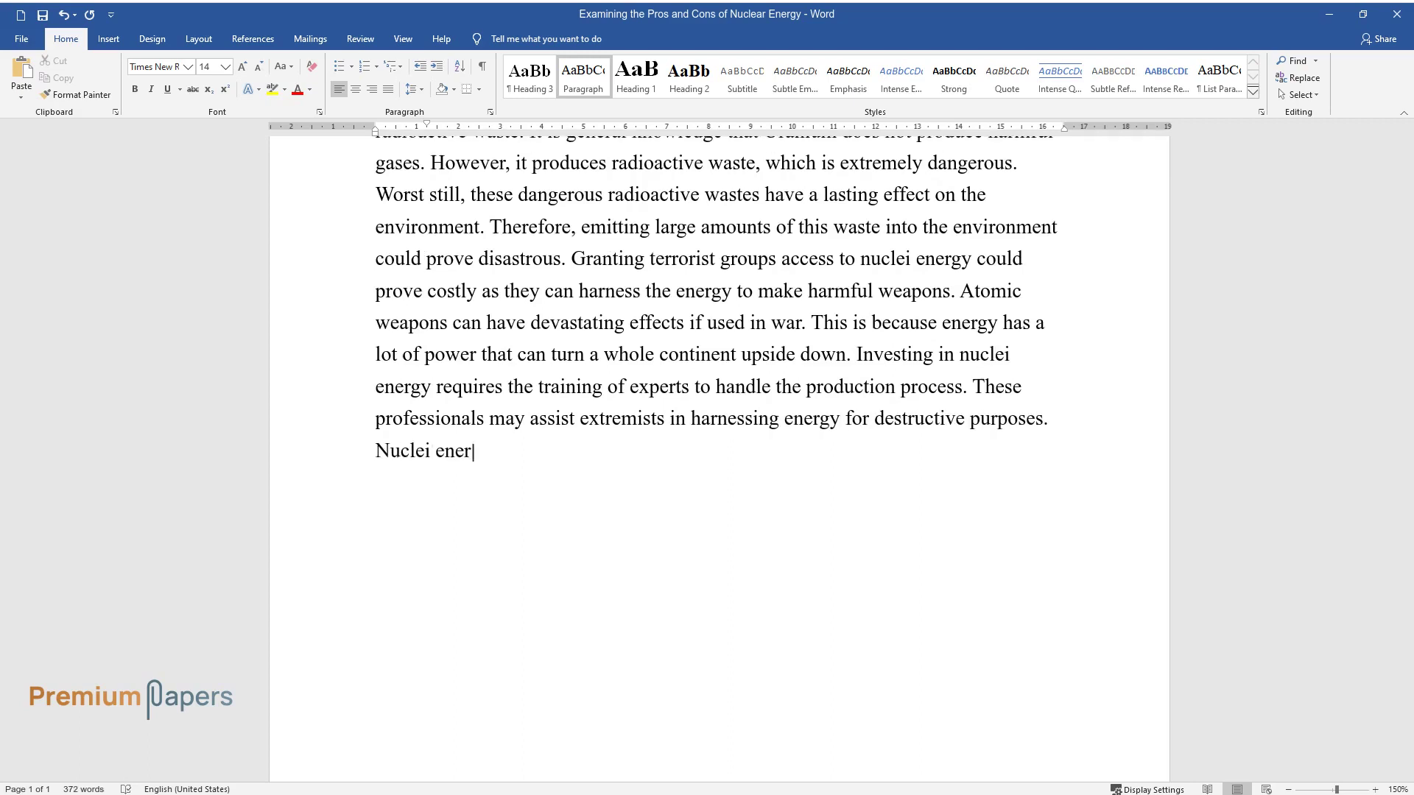
text( Nuclei energy plants pose risky fatal accide)
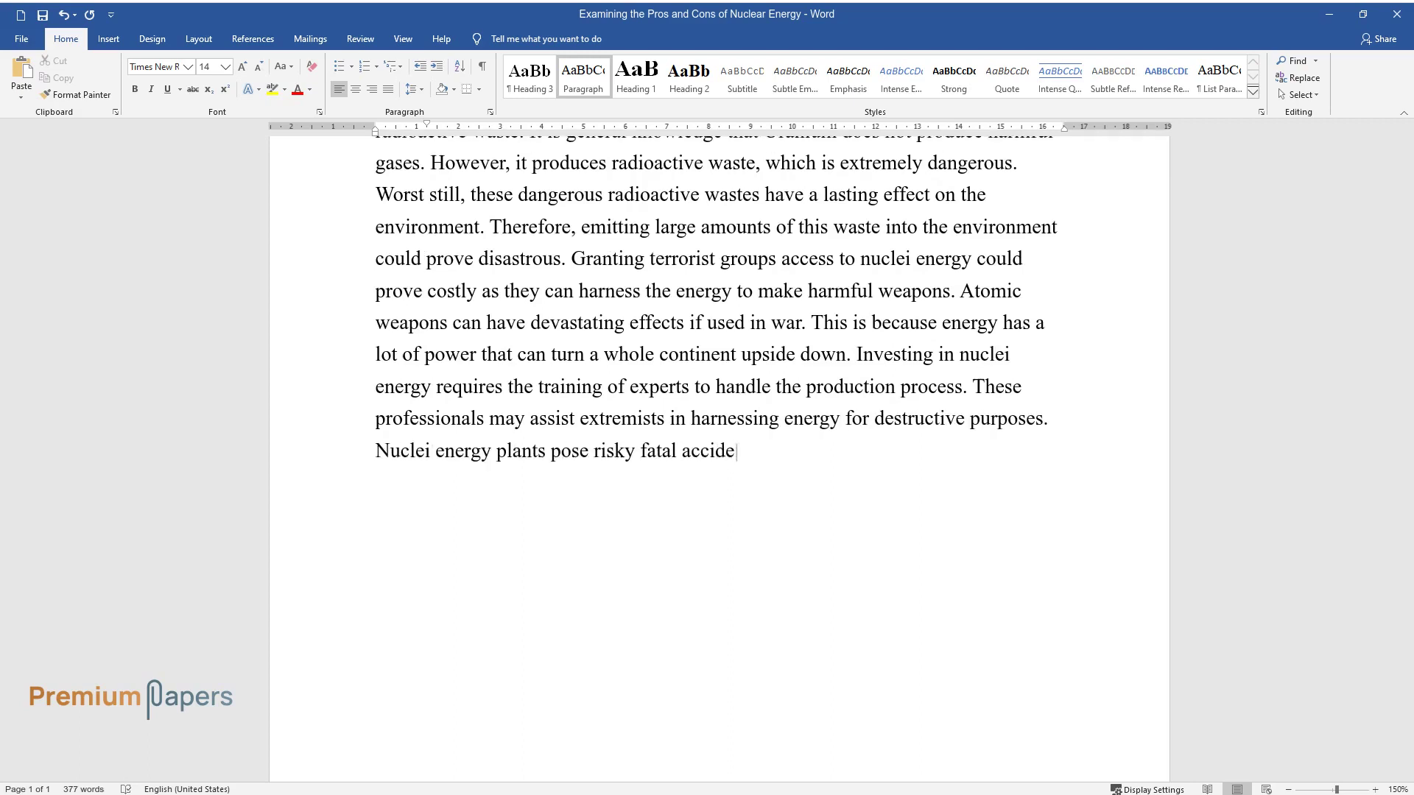
text(spite active safety measu)
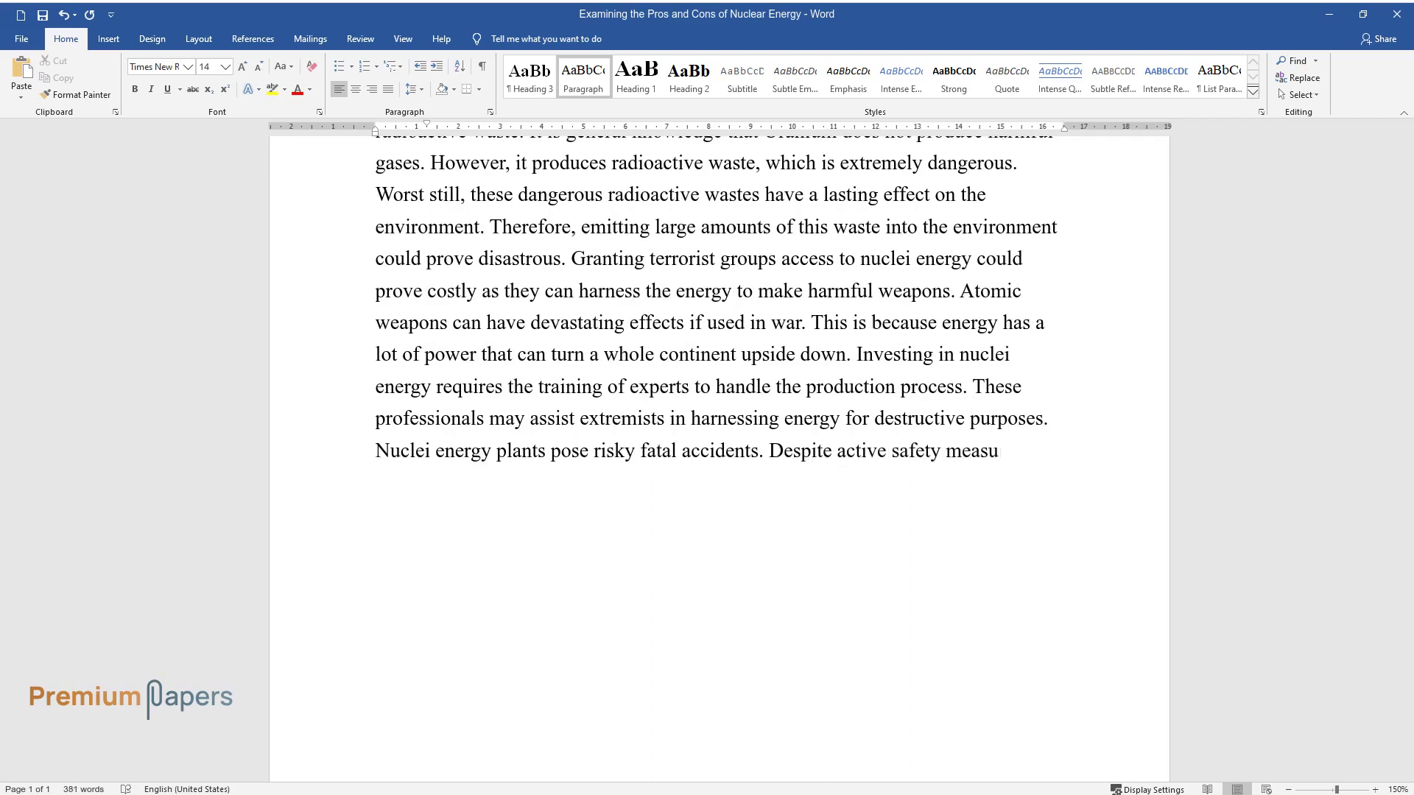
text( in place around the plan)
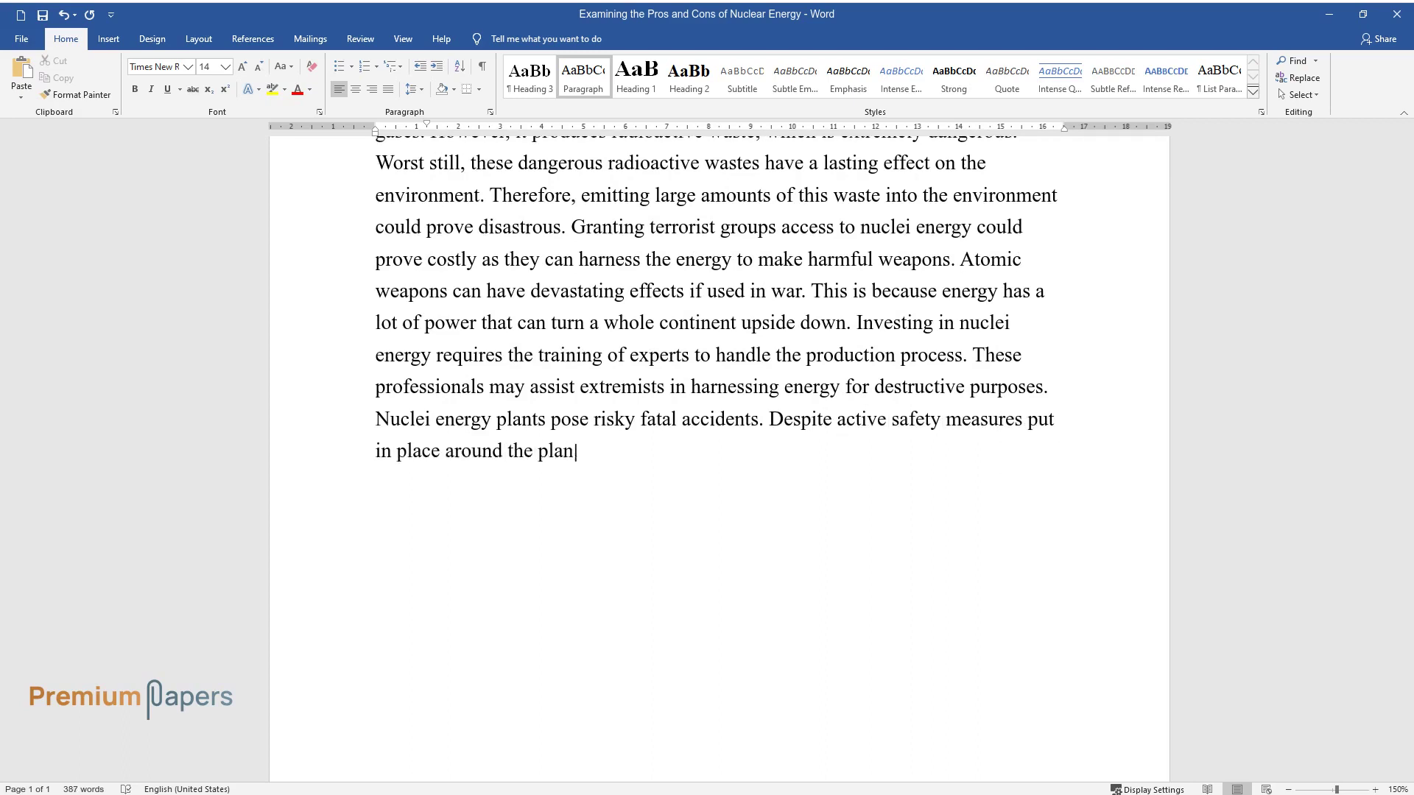
text(ts, the possibility of human err)
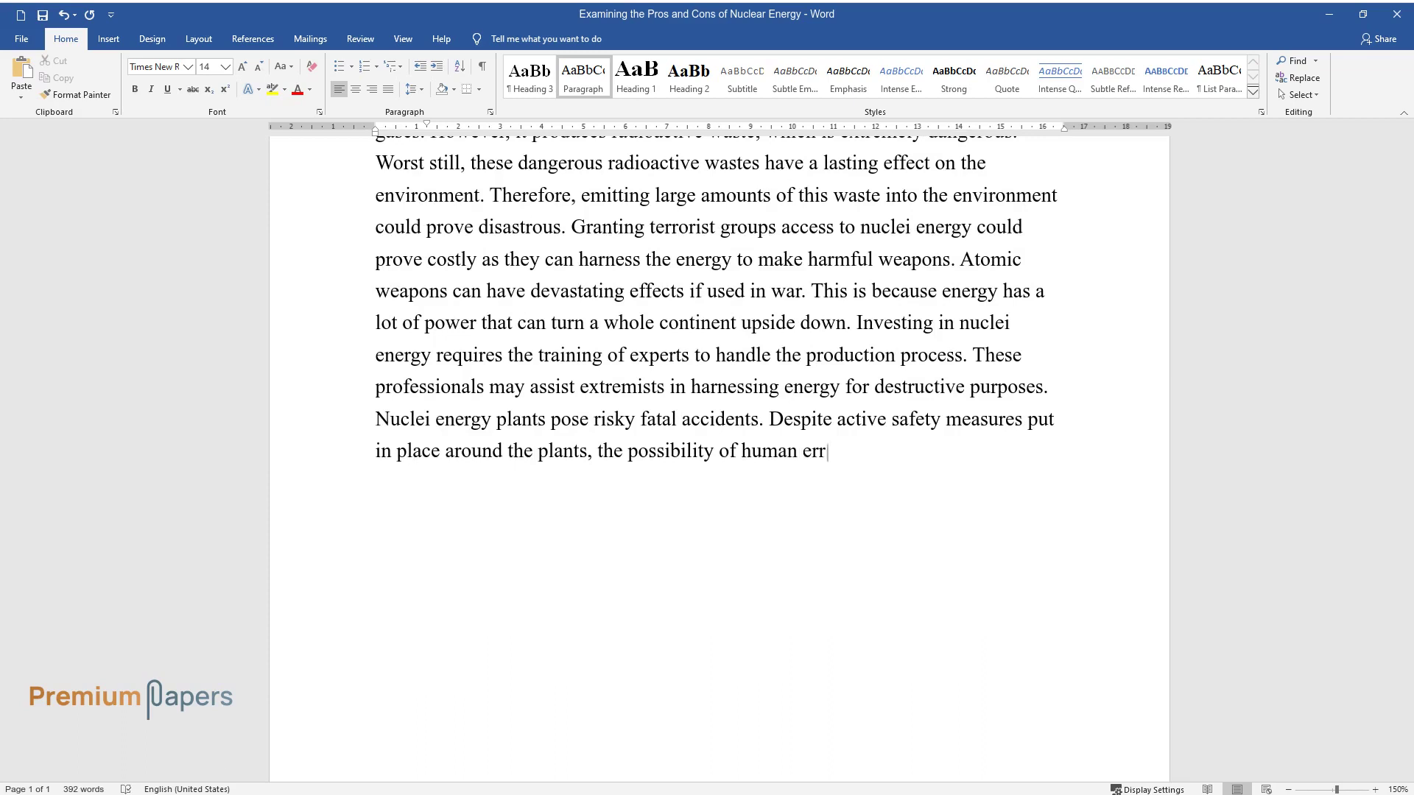
text(or leave)
text( danger.)
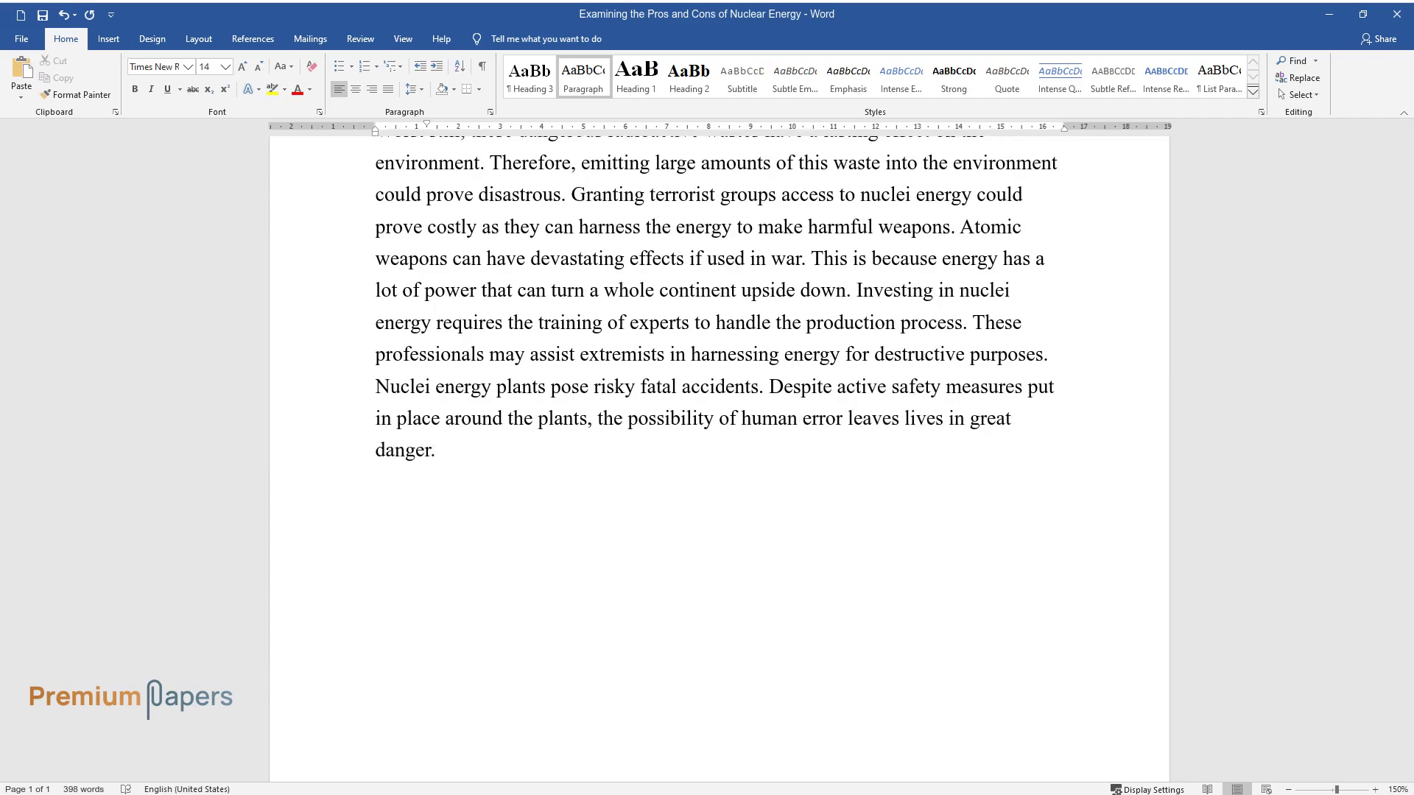
text( The construction and maintenance)
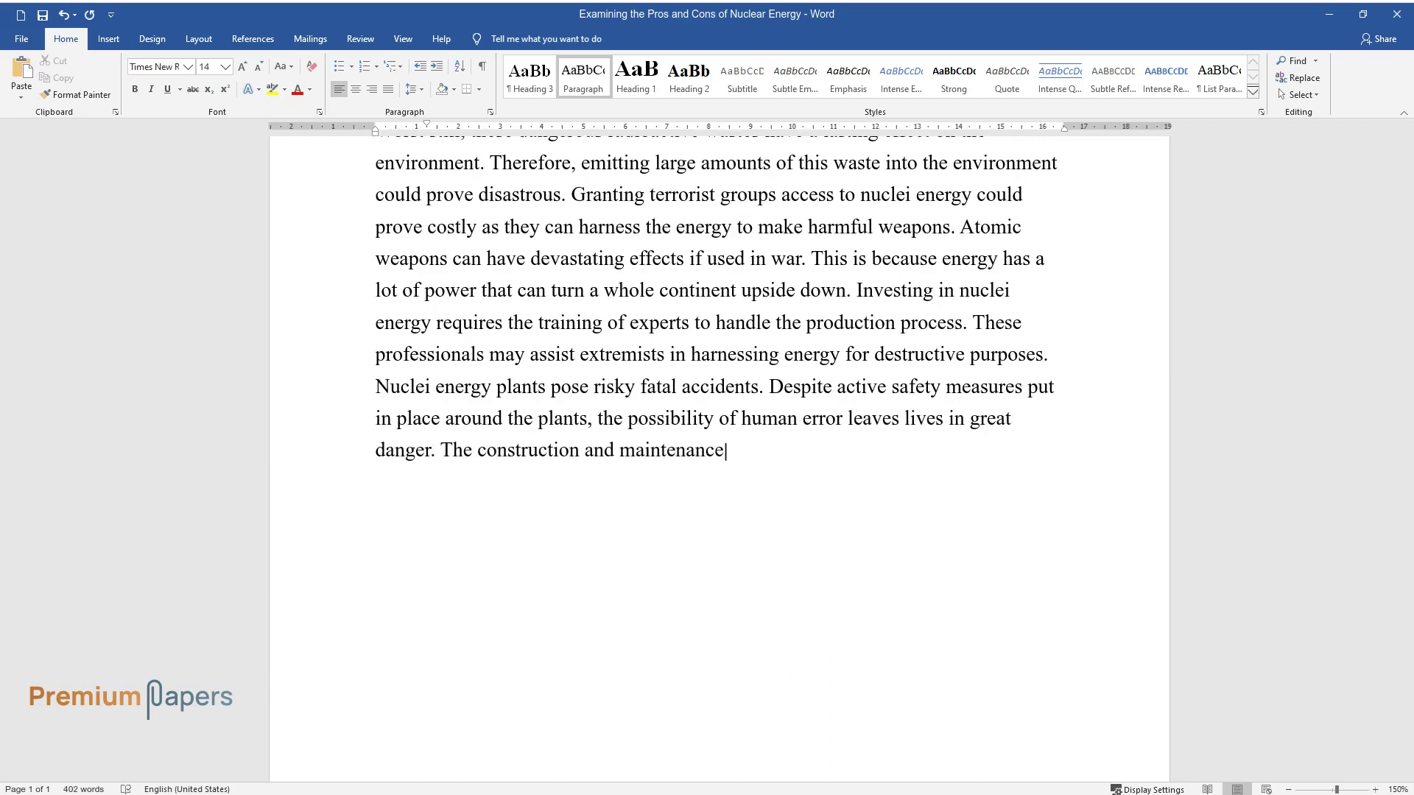
text(is anoth)
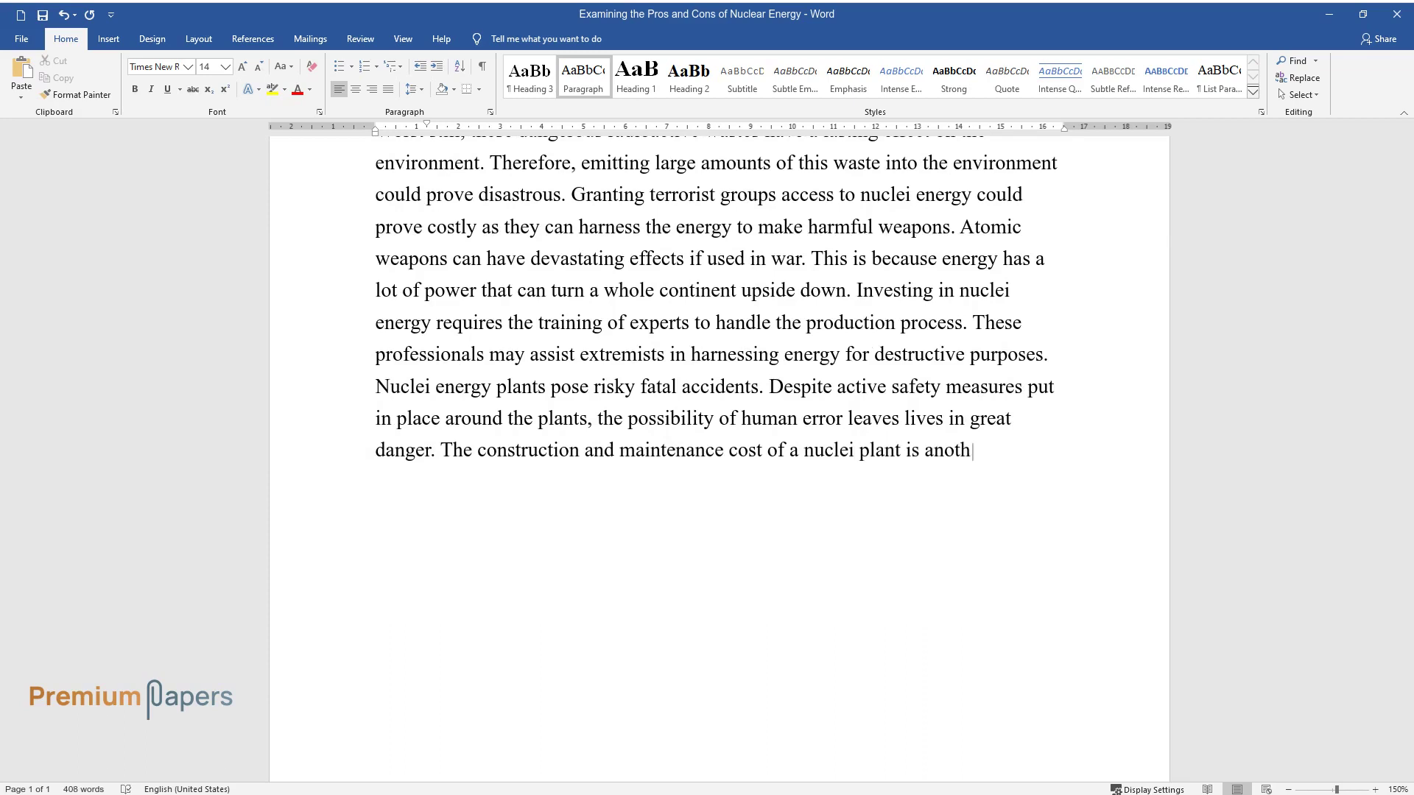
text(e)
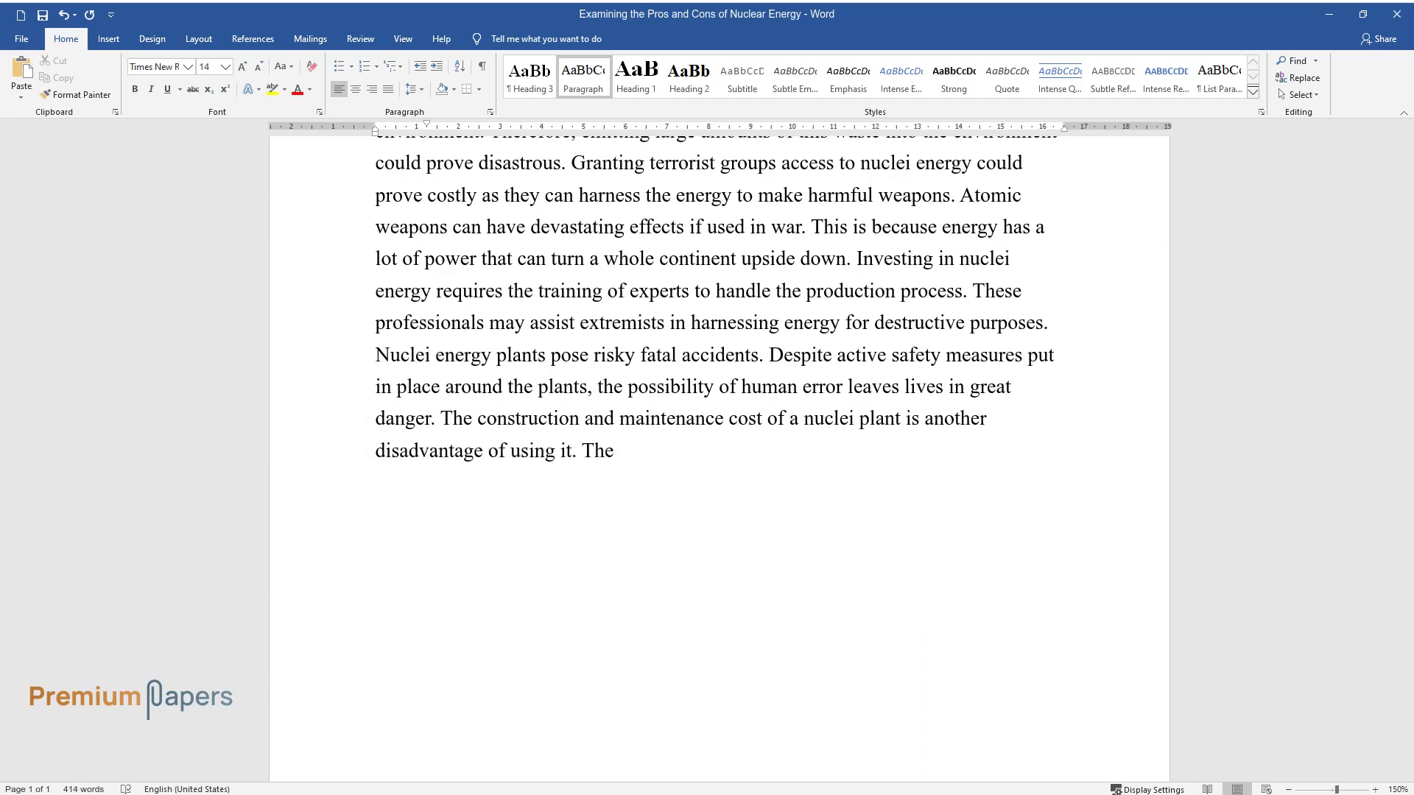
text(r disadvantage of using it. The time and financial resources inv)
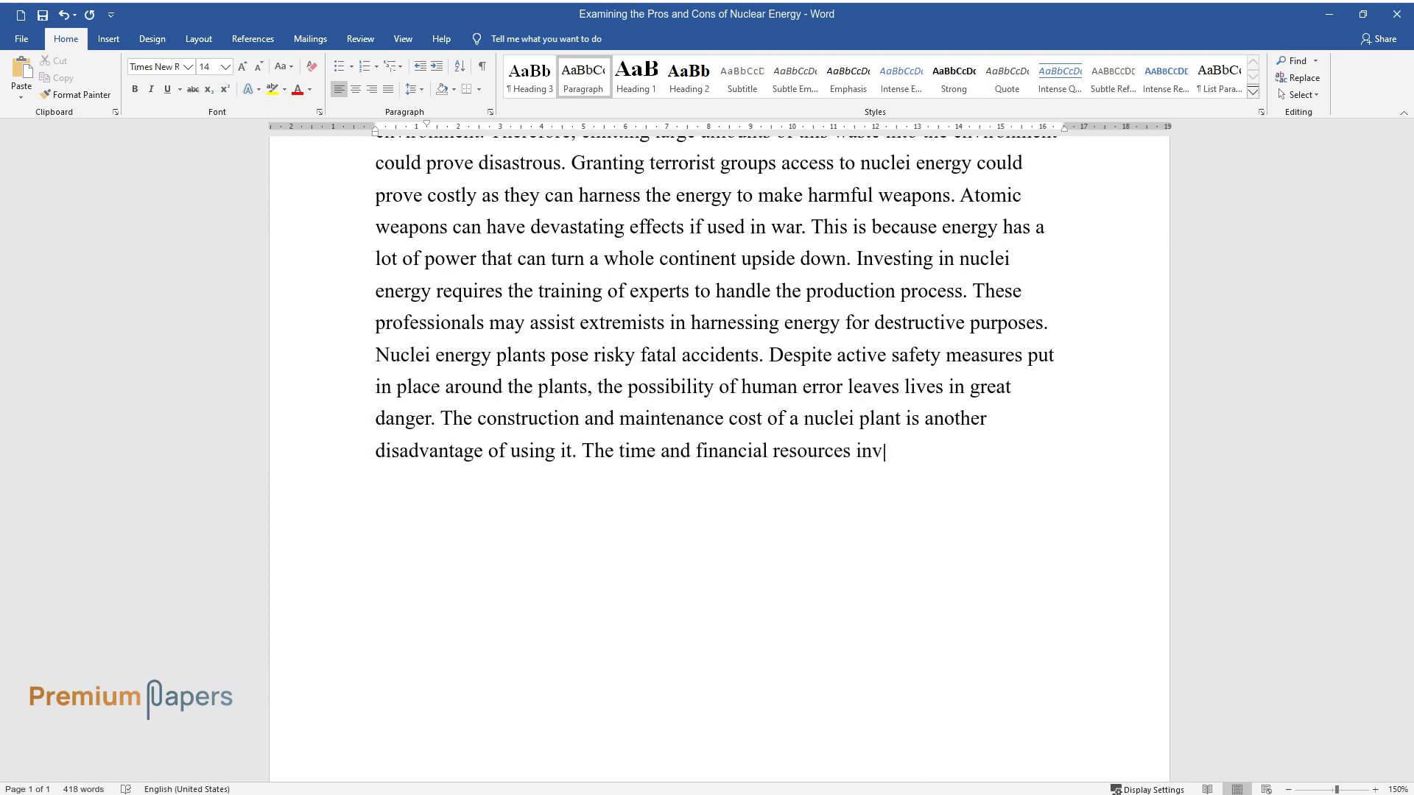
text(olved in construction)
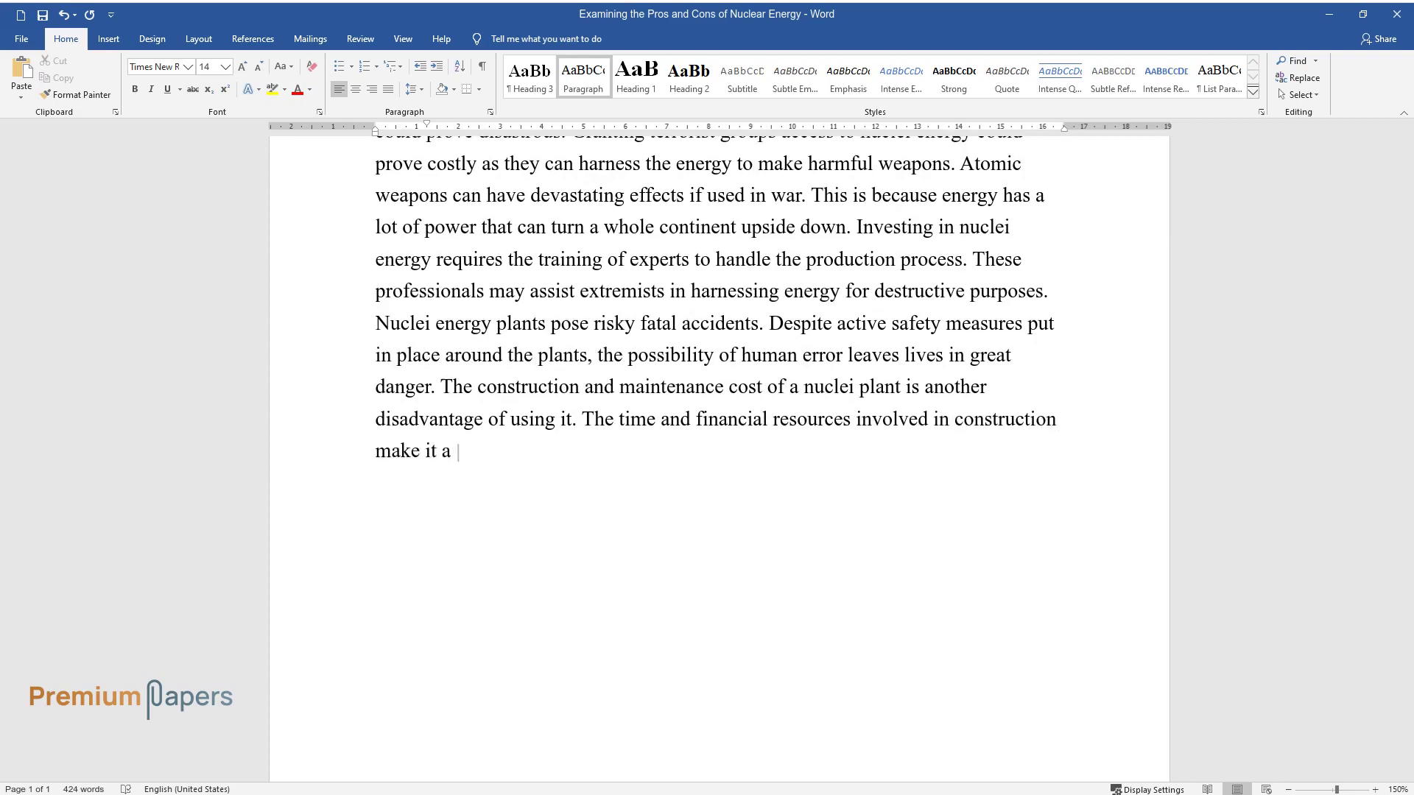
text( mapreserve for the reach nations.)
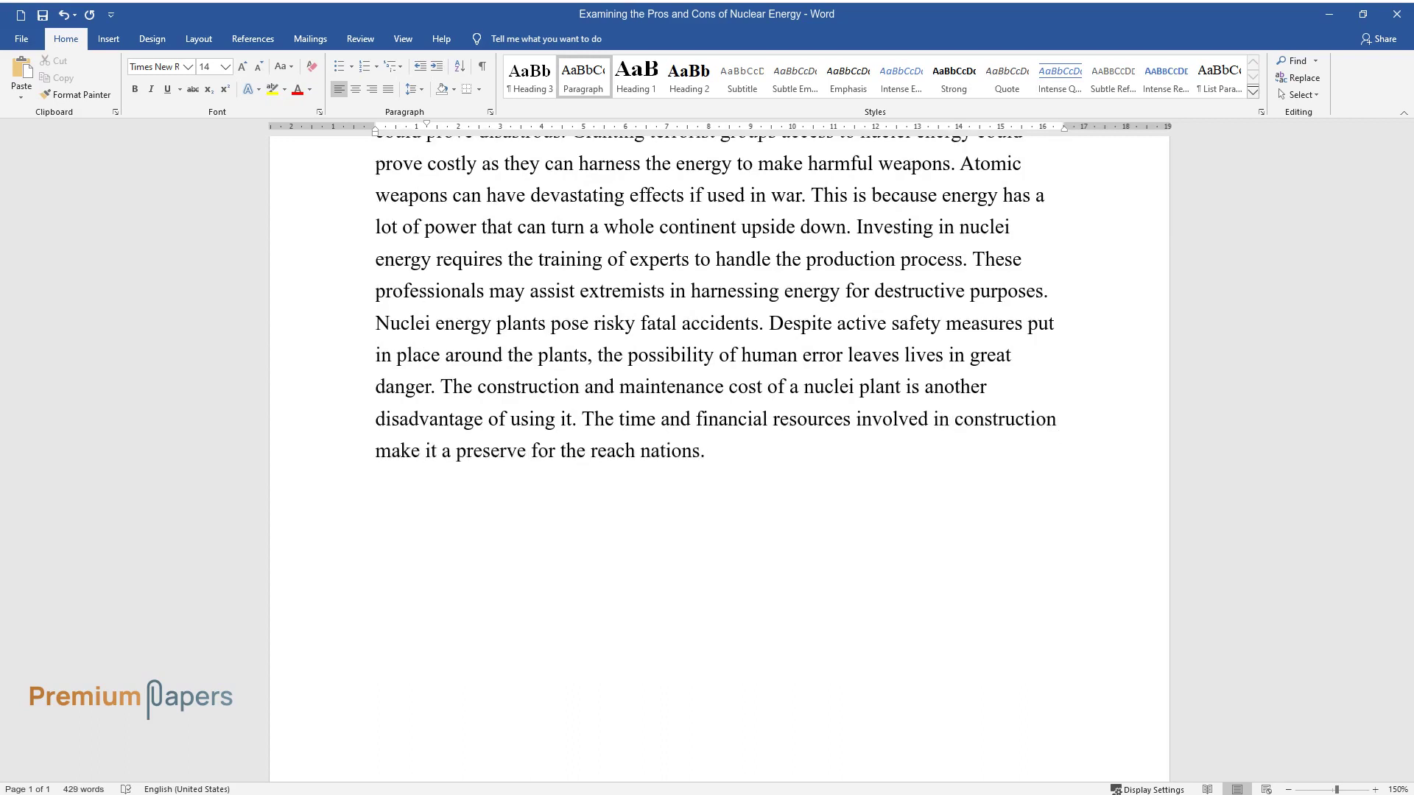
text( On average, a single plant takes)
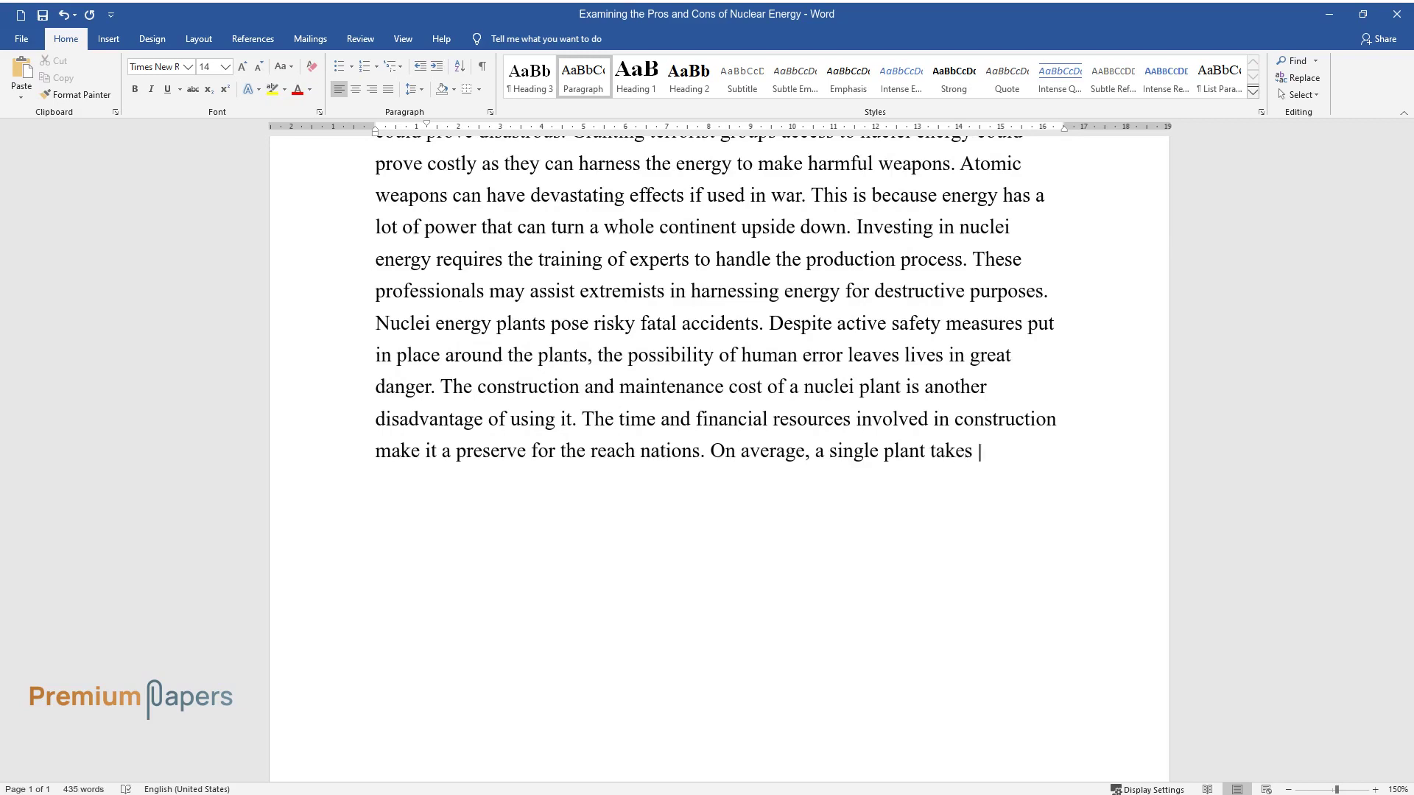
text(between 30 to 60)
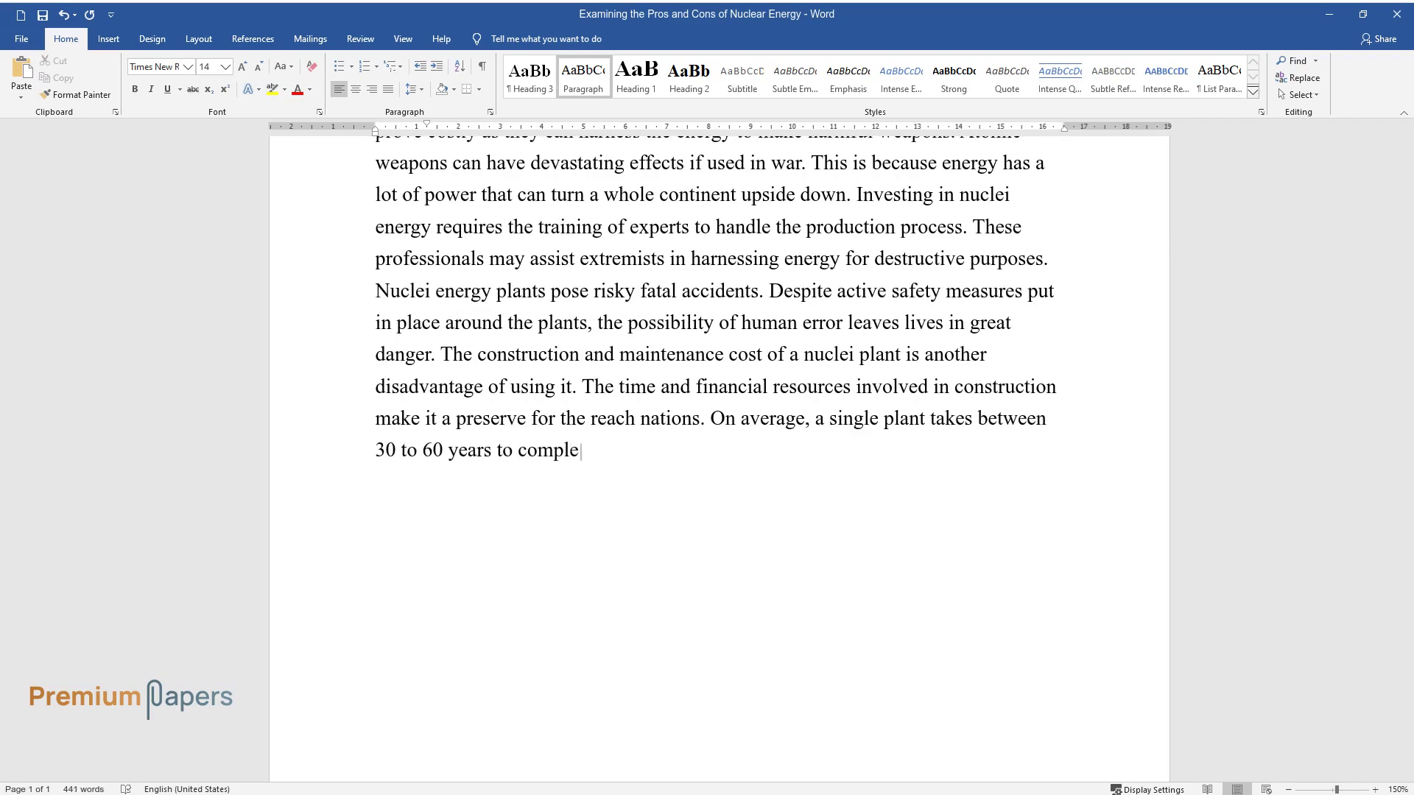
text(te. Lastly, the raw material, ur)
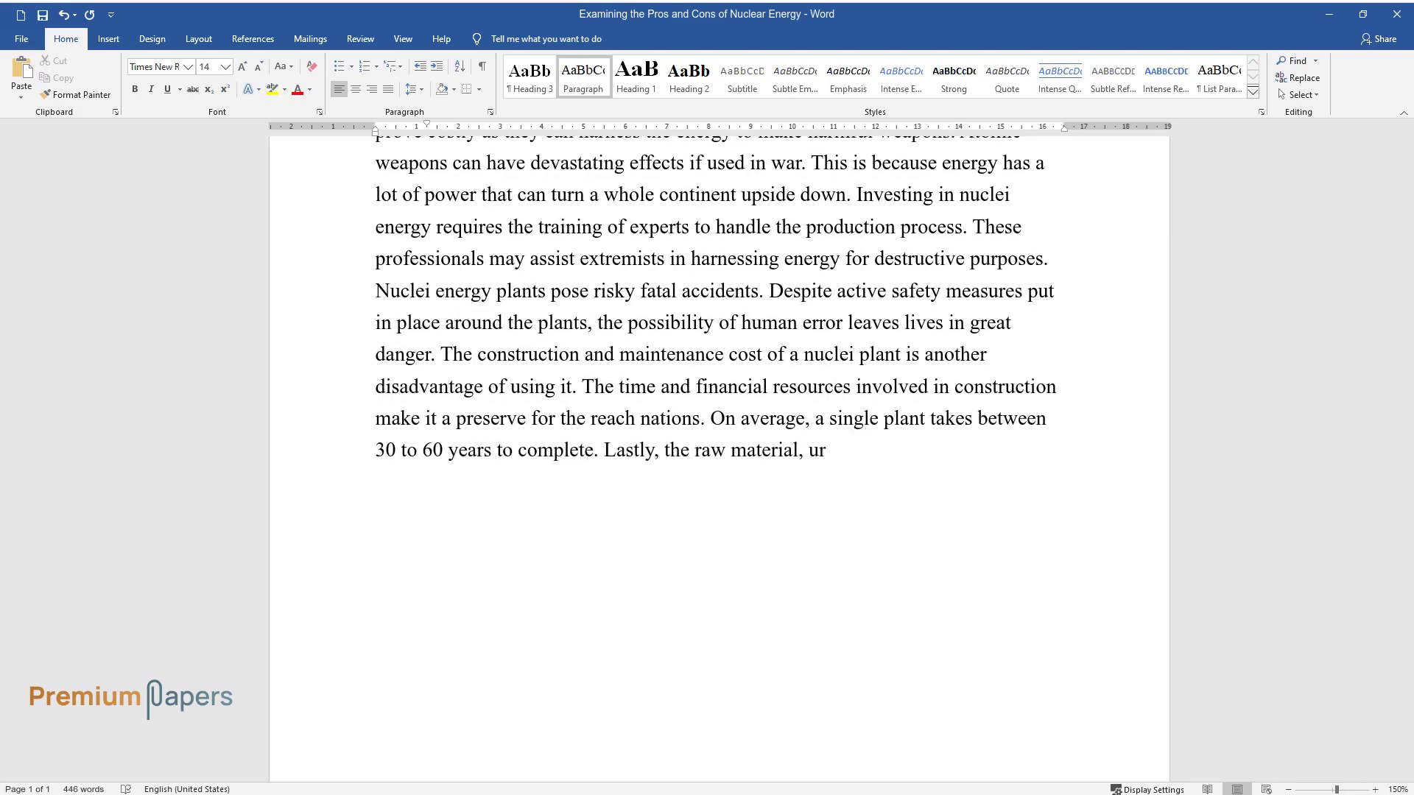
text(anium, is a scarce resource. Despite)
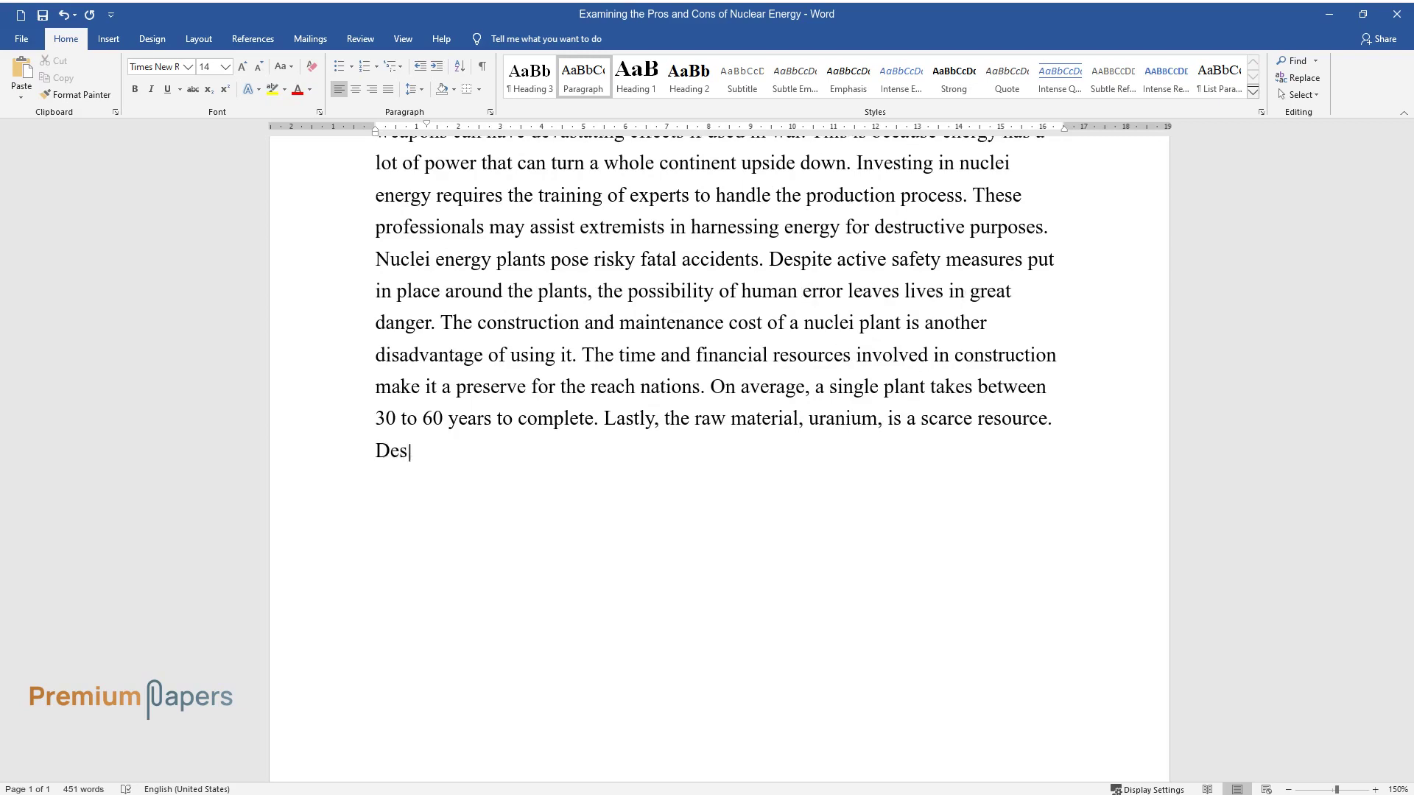
text( the availability of technology to s)
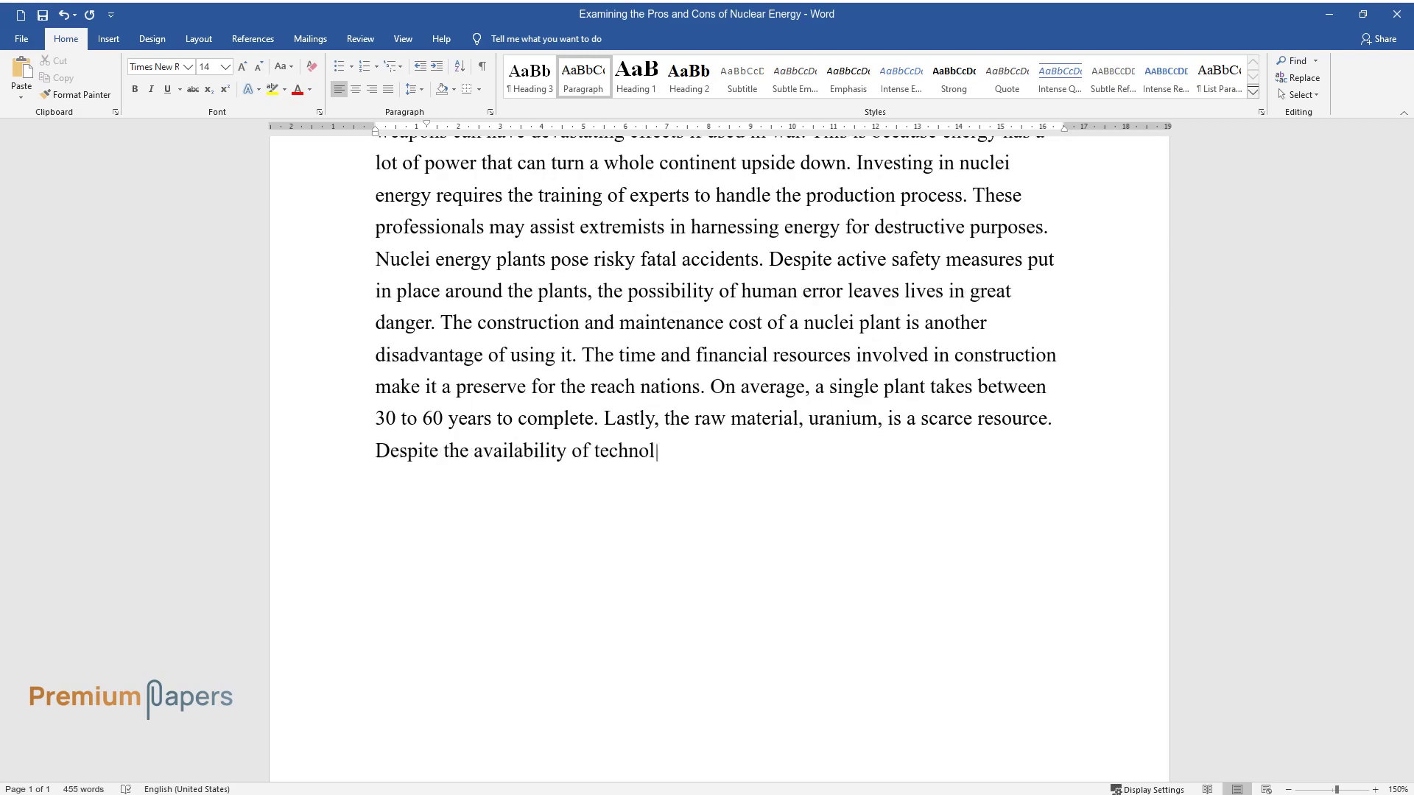
text(upport a continuous suppl)
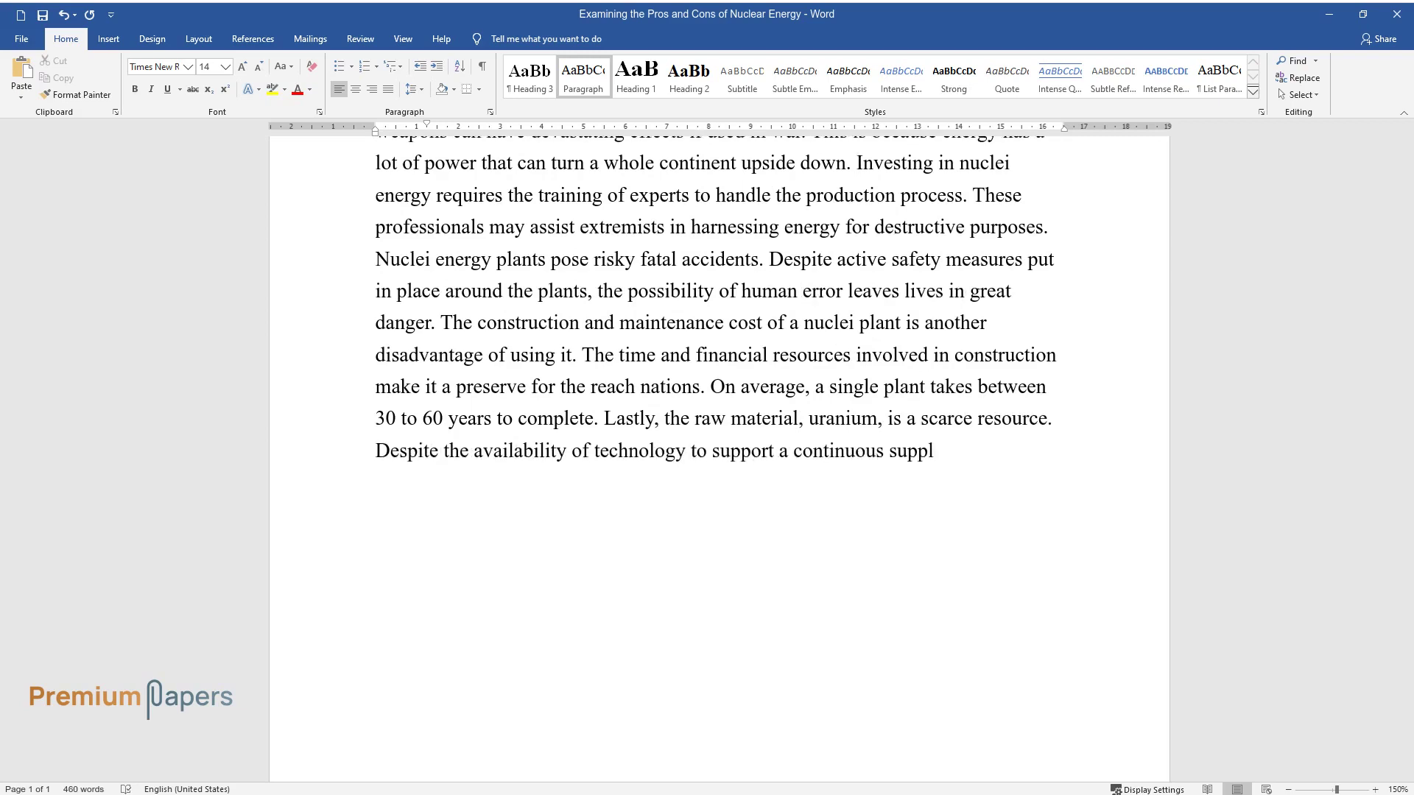
text(y of uranium, it is bound to go extinct )
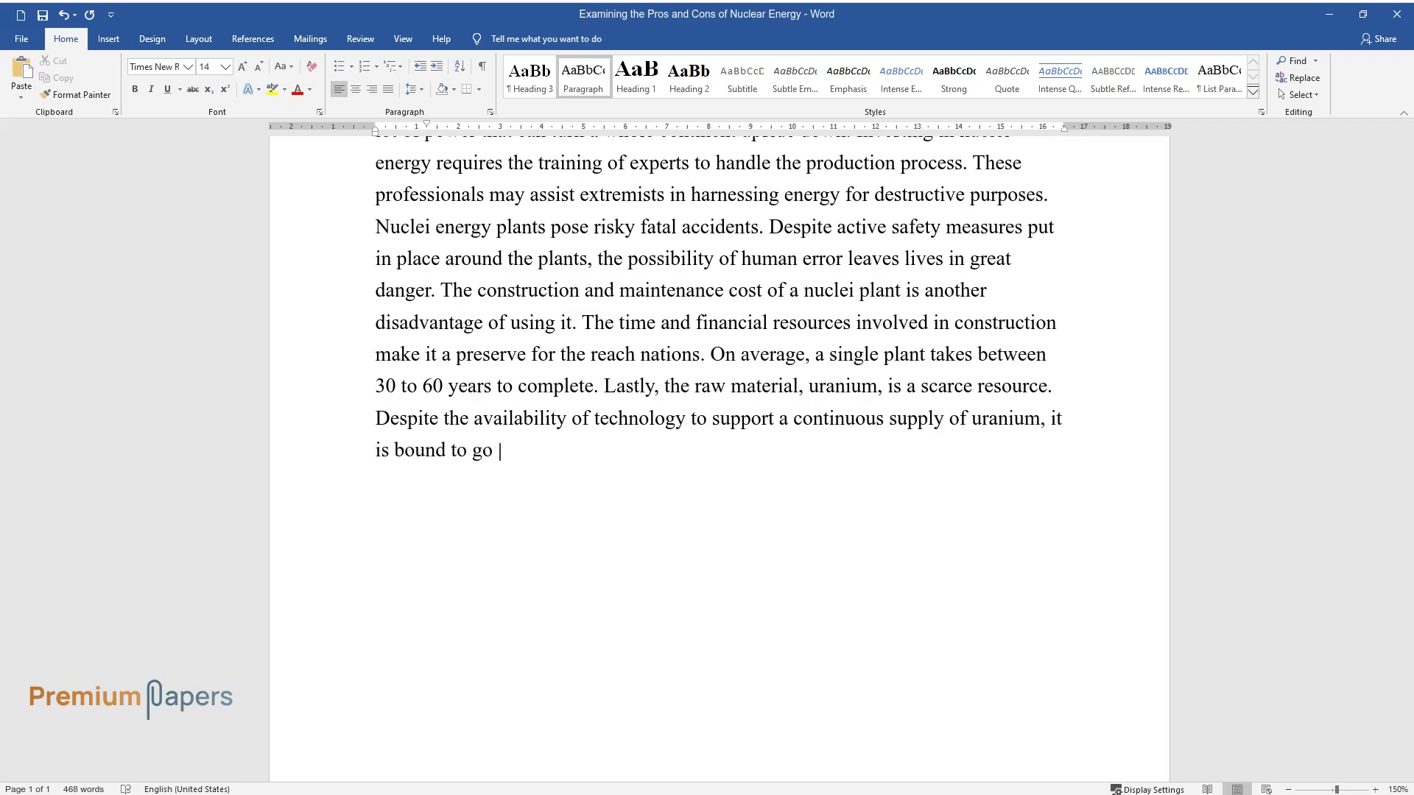
text(due to over-dependence.)
Start a new paragraph for the conclusion beginning 'As evident by the analysis'.
key(Return)
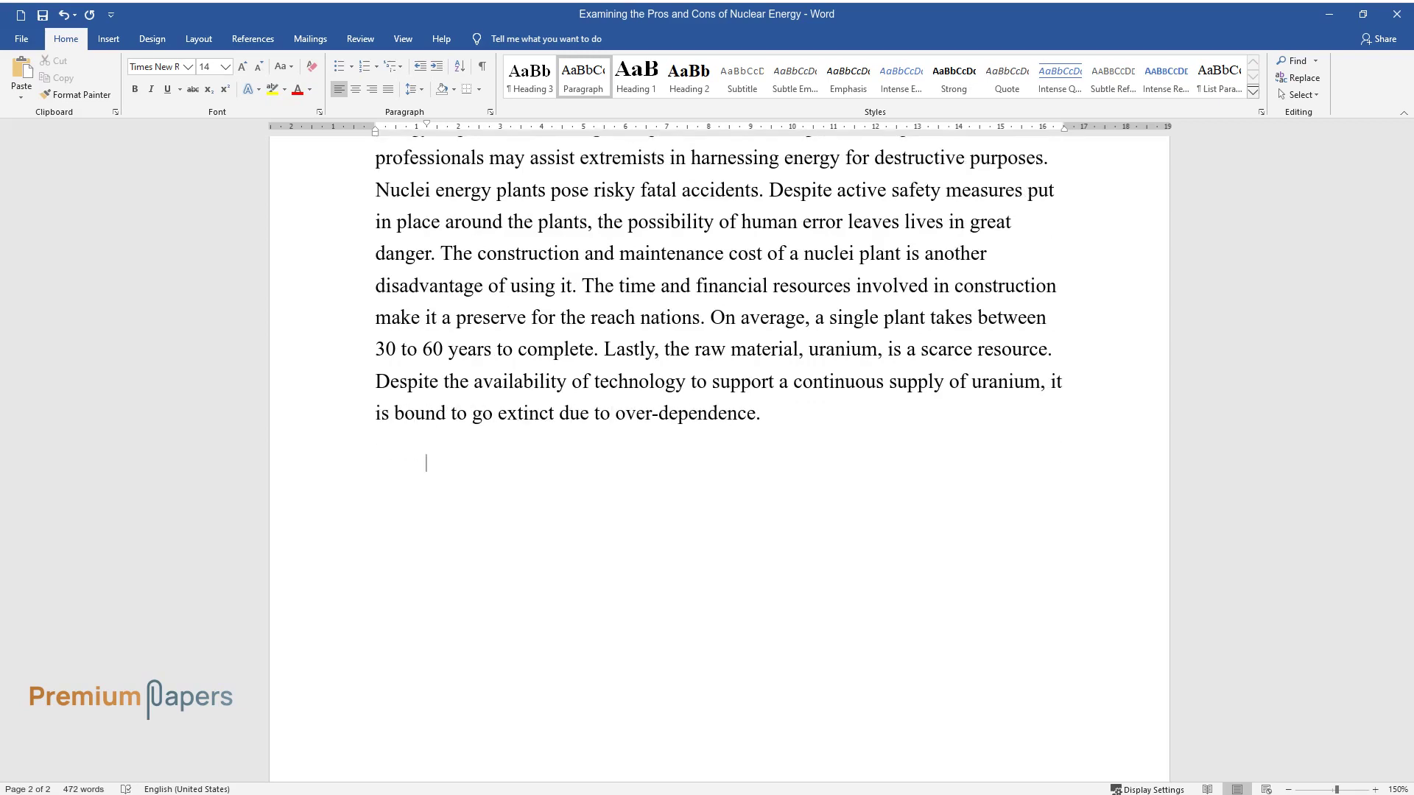
text(As evident)
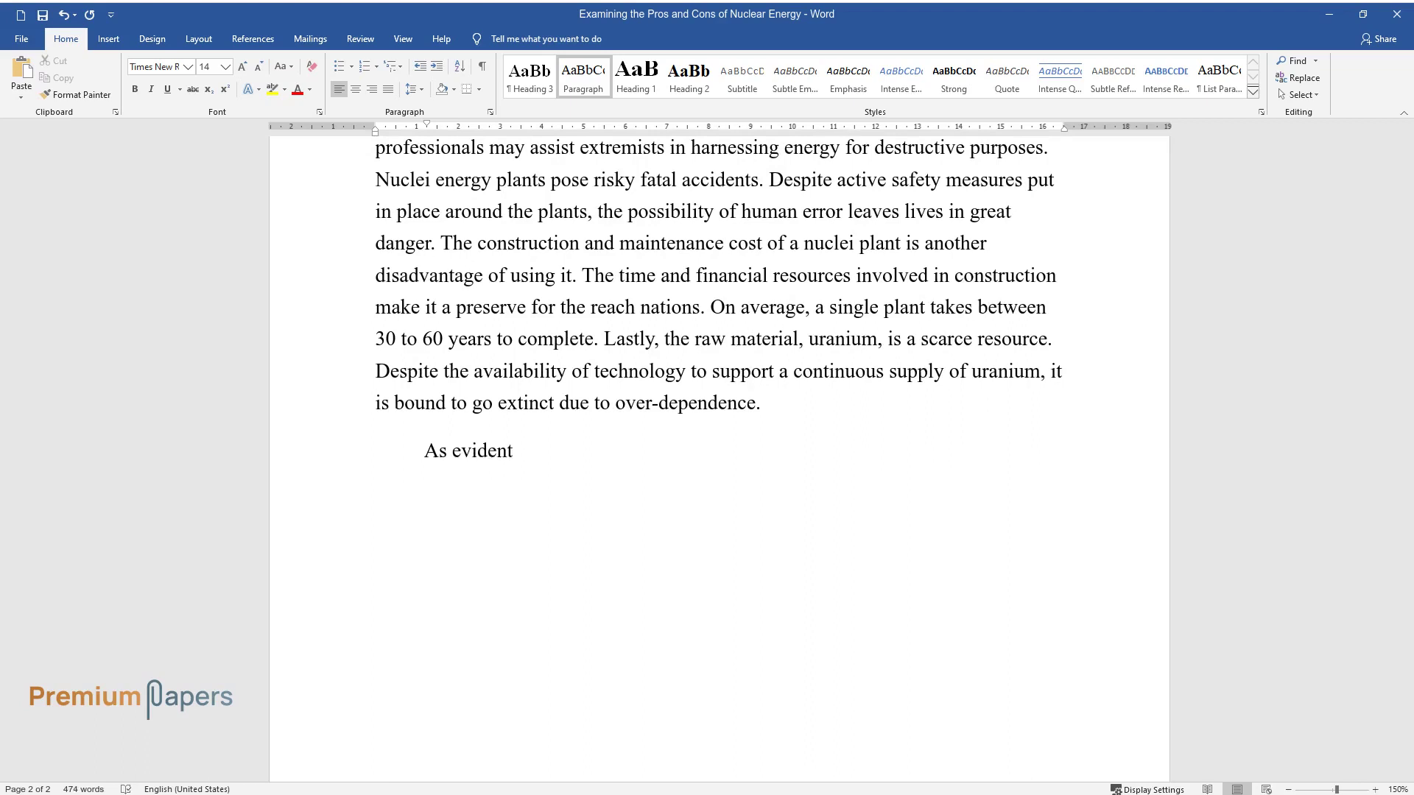
text( by the analysis of the advantage)
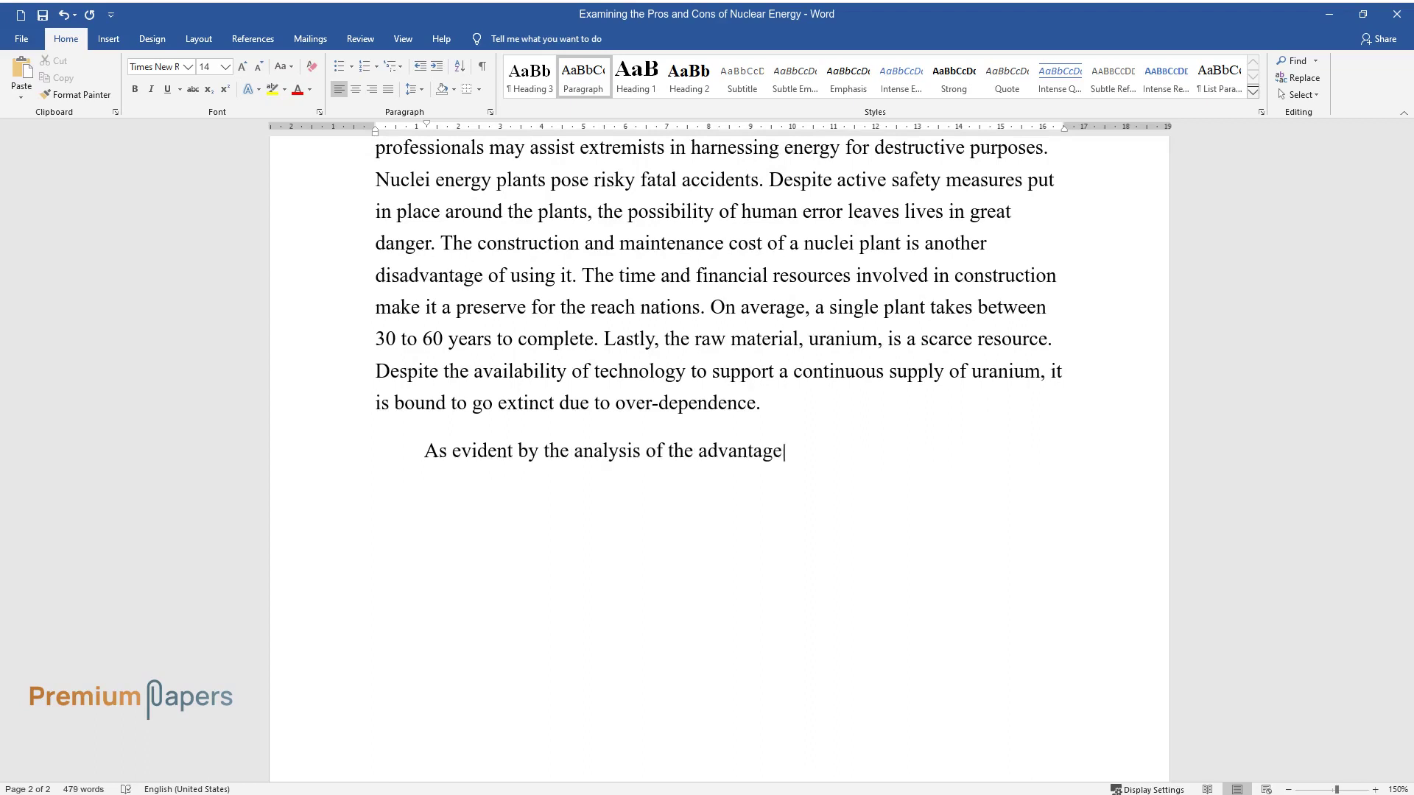
text(s and disadvantages of nuclear energy, har)
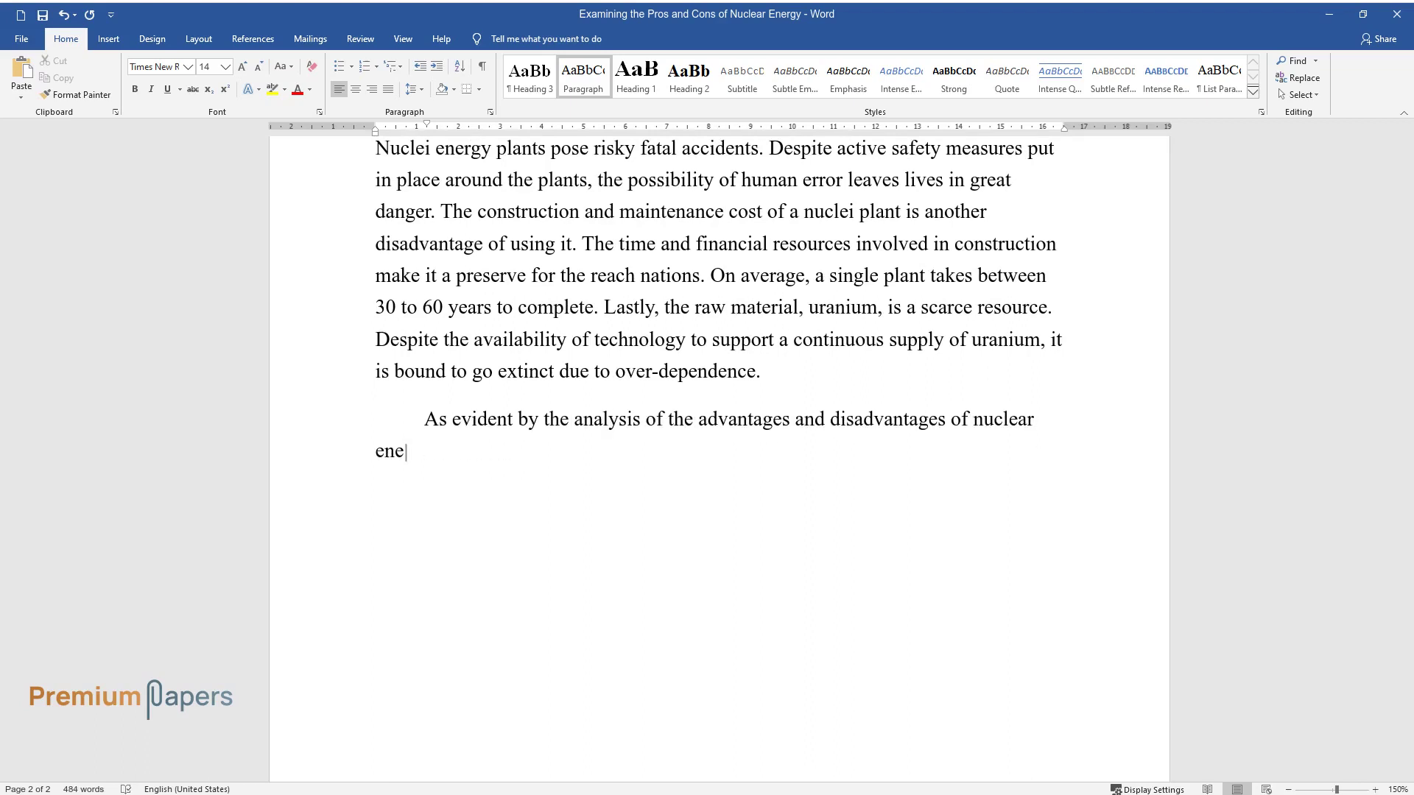
text(nessing energy is extreme)
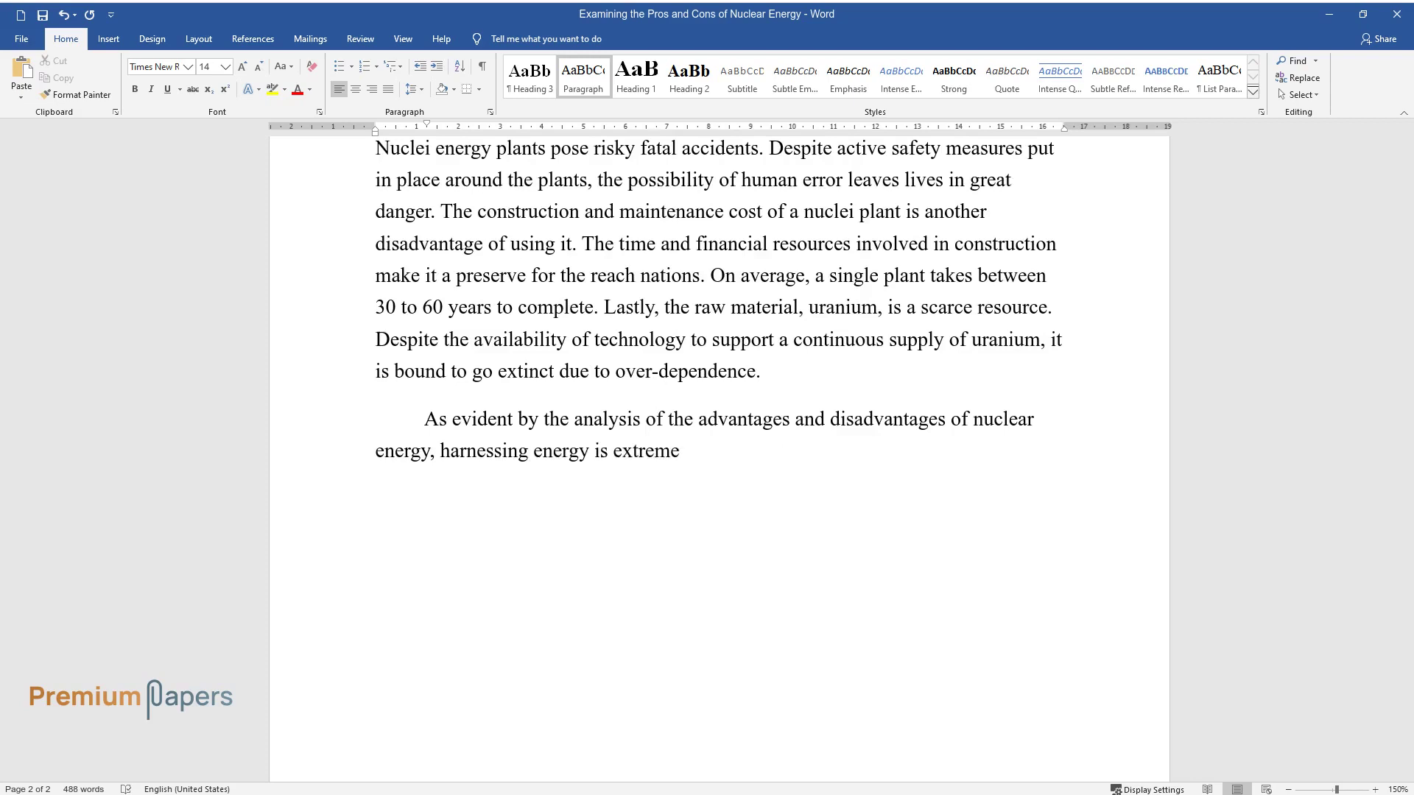
text(ly dangerous. This contradicts th)
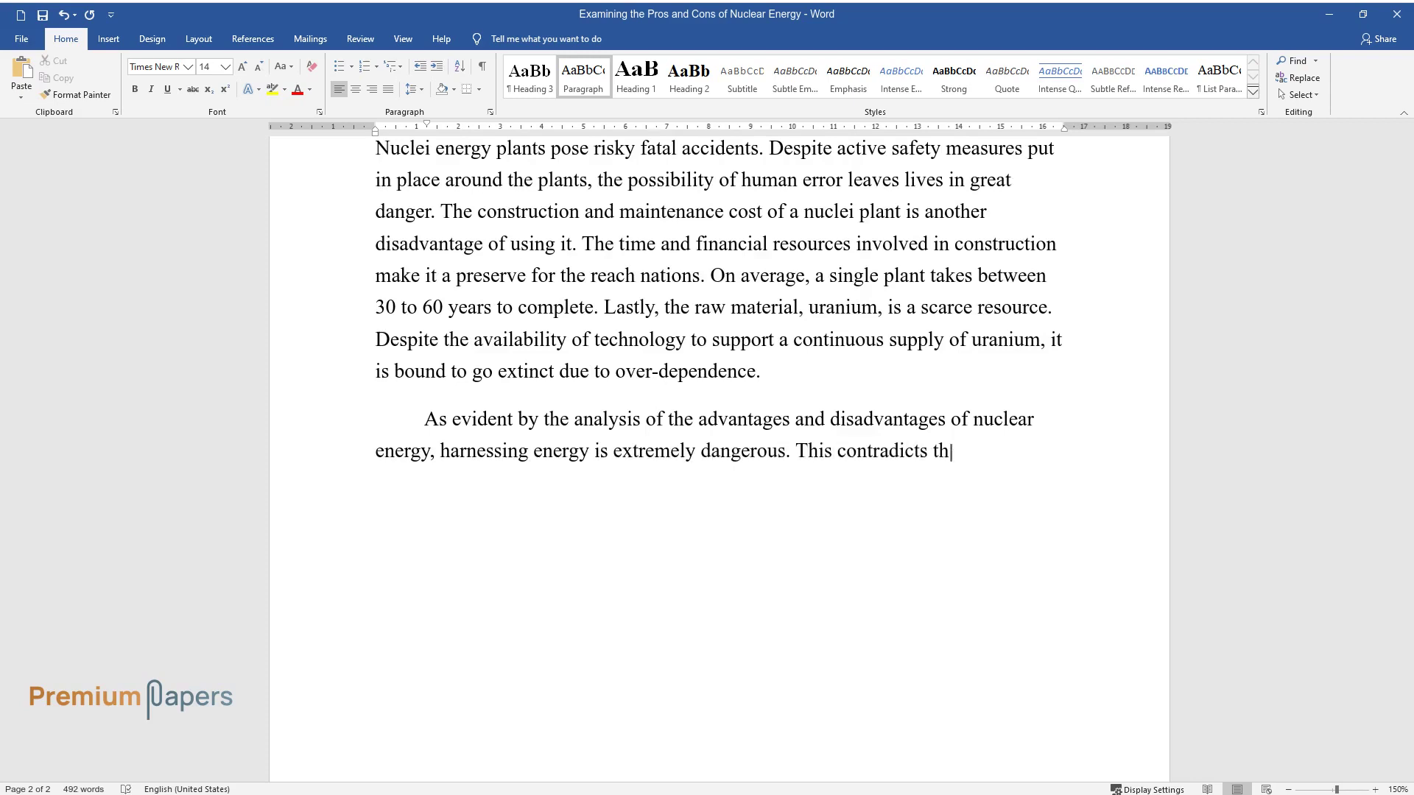
text(e thought that nuclear energy is a)
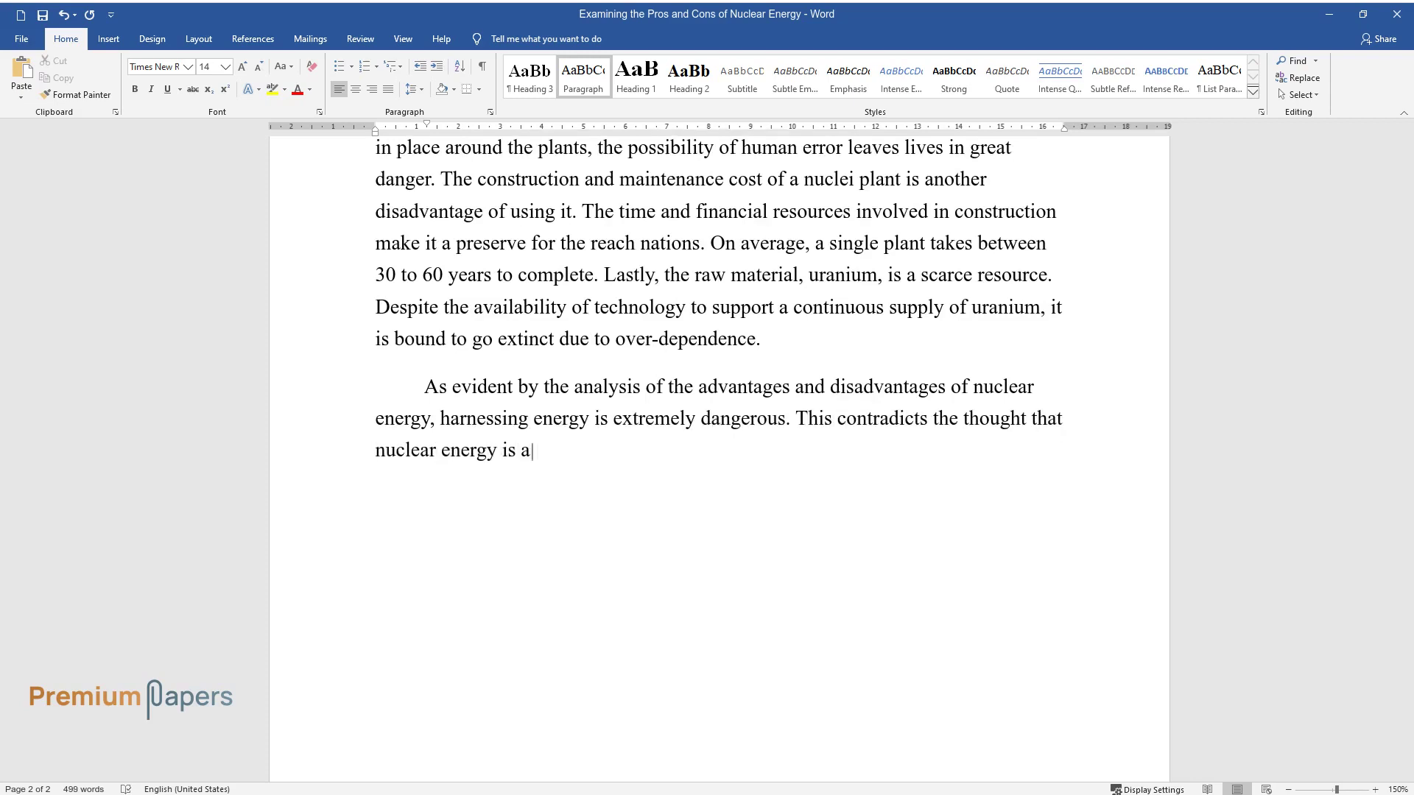
text( sustainable alternative fuel in)
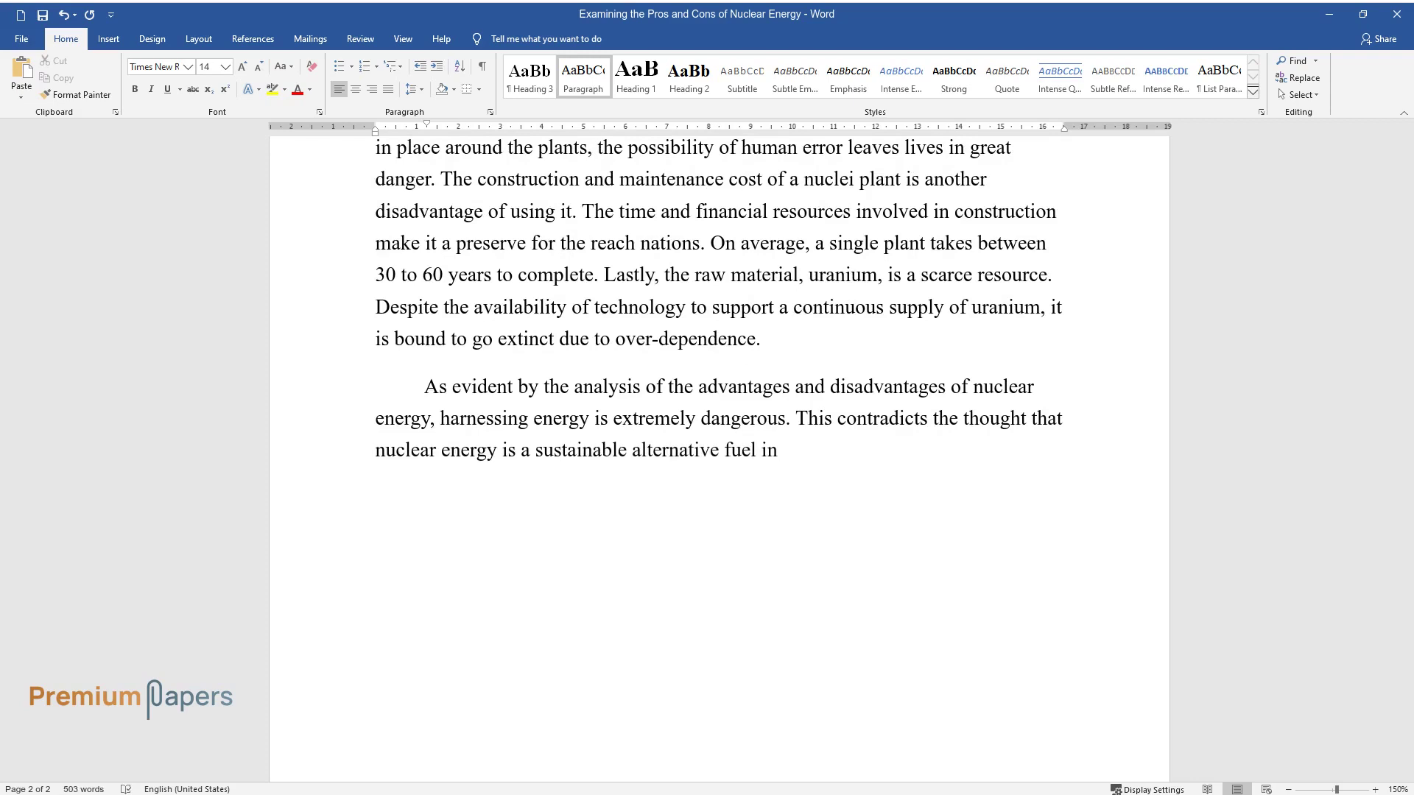
text( the face of worrying global warmi)
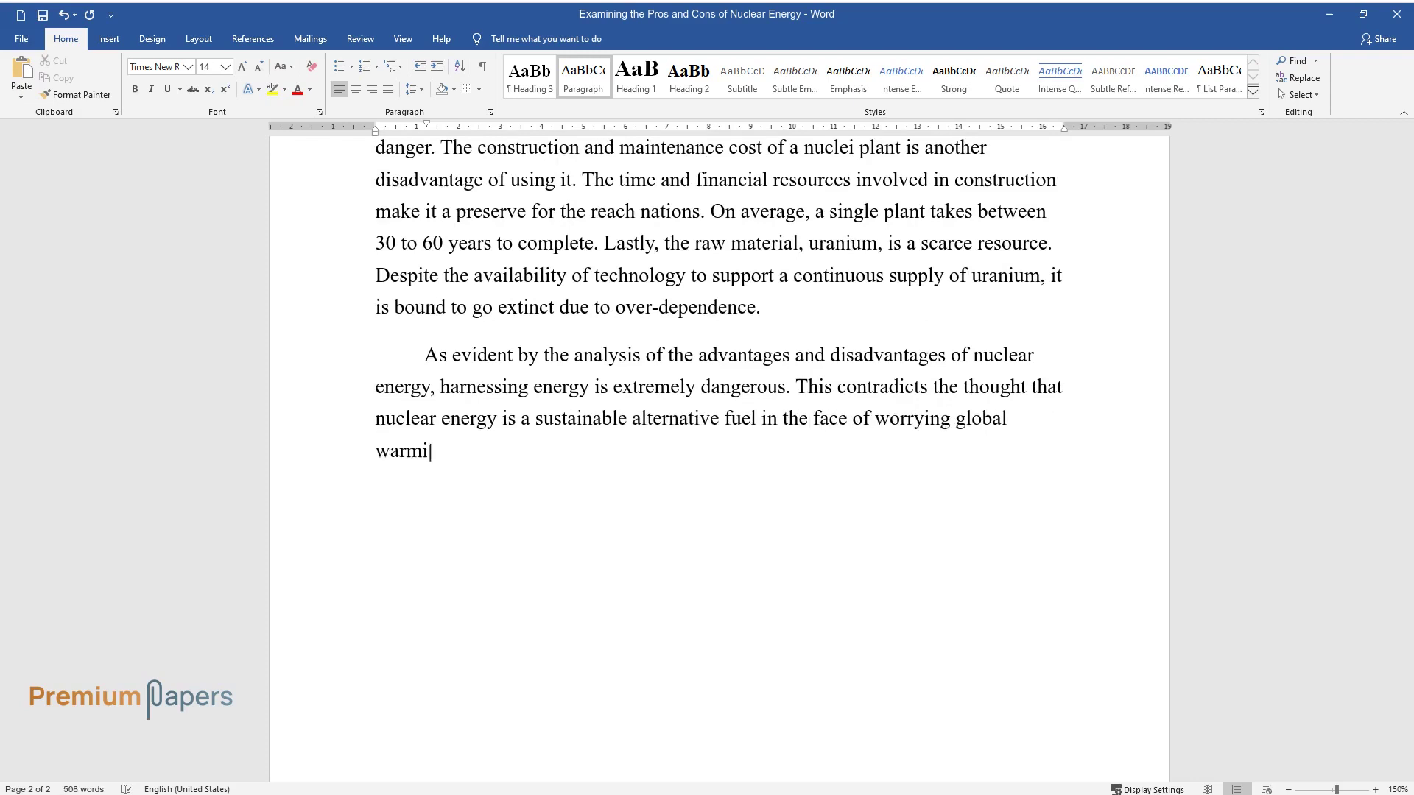
text(ng trends. The mineral is also non)
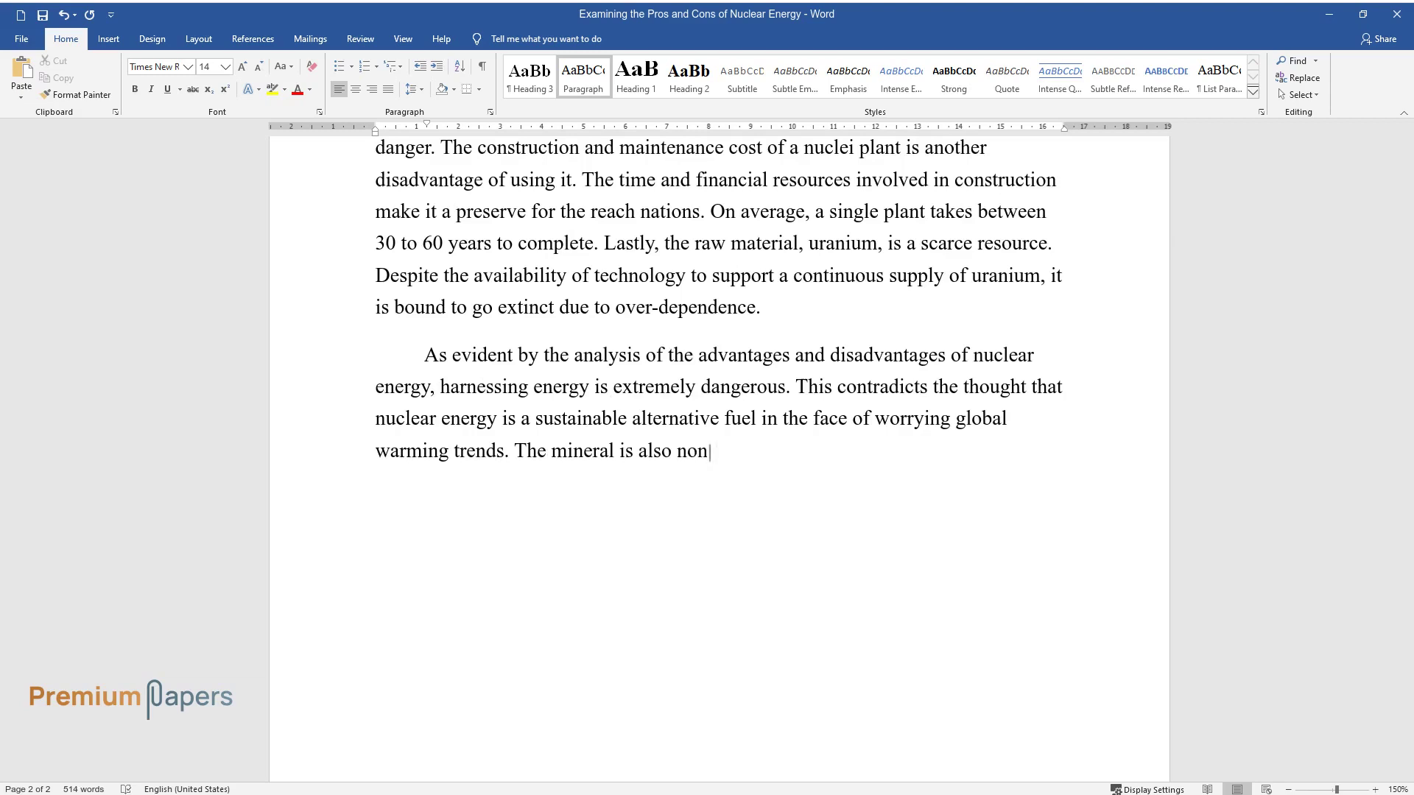
text(renewable; therefore, it cannot se)
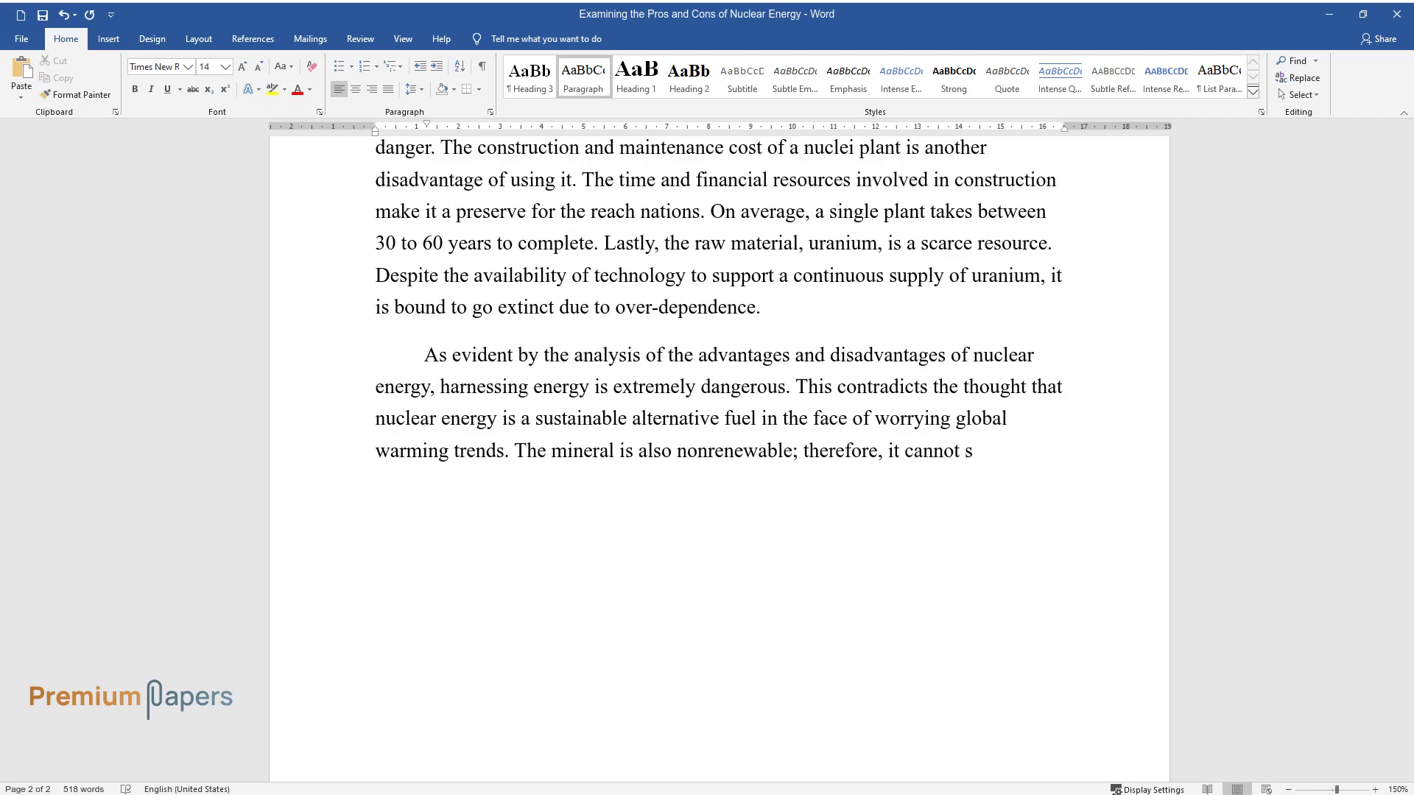
text(rve future generations.)
text( We, for that matter, must st)
text(op closing ou)
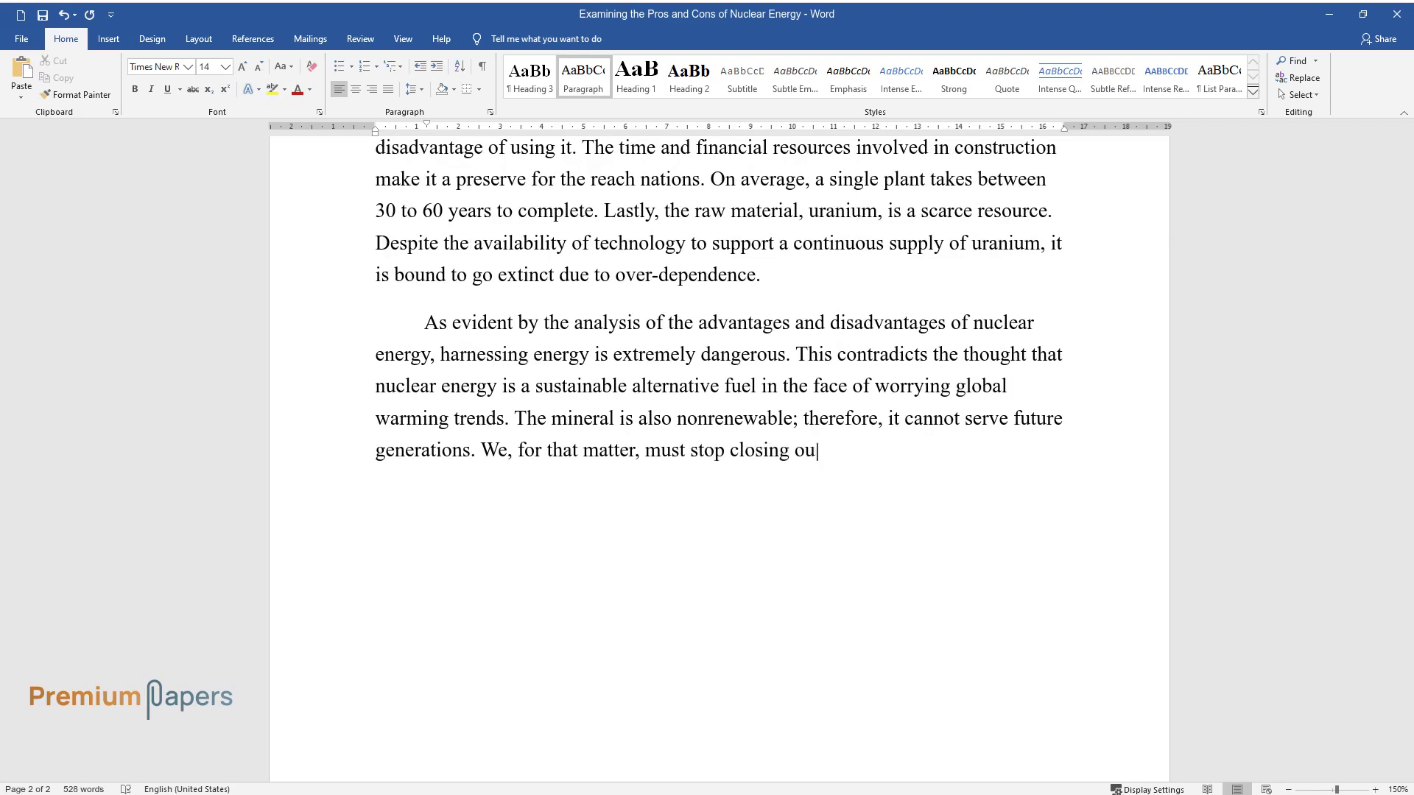
text(r eyes to the consequences of our)
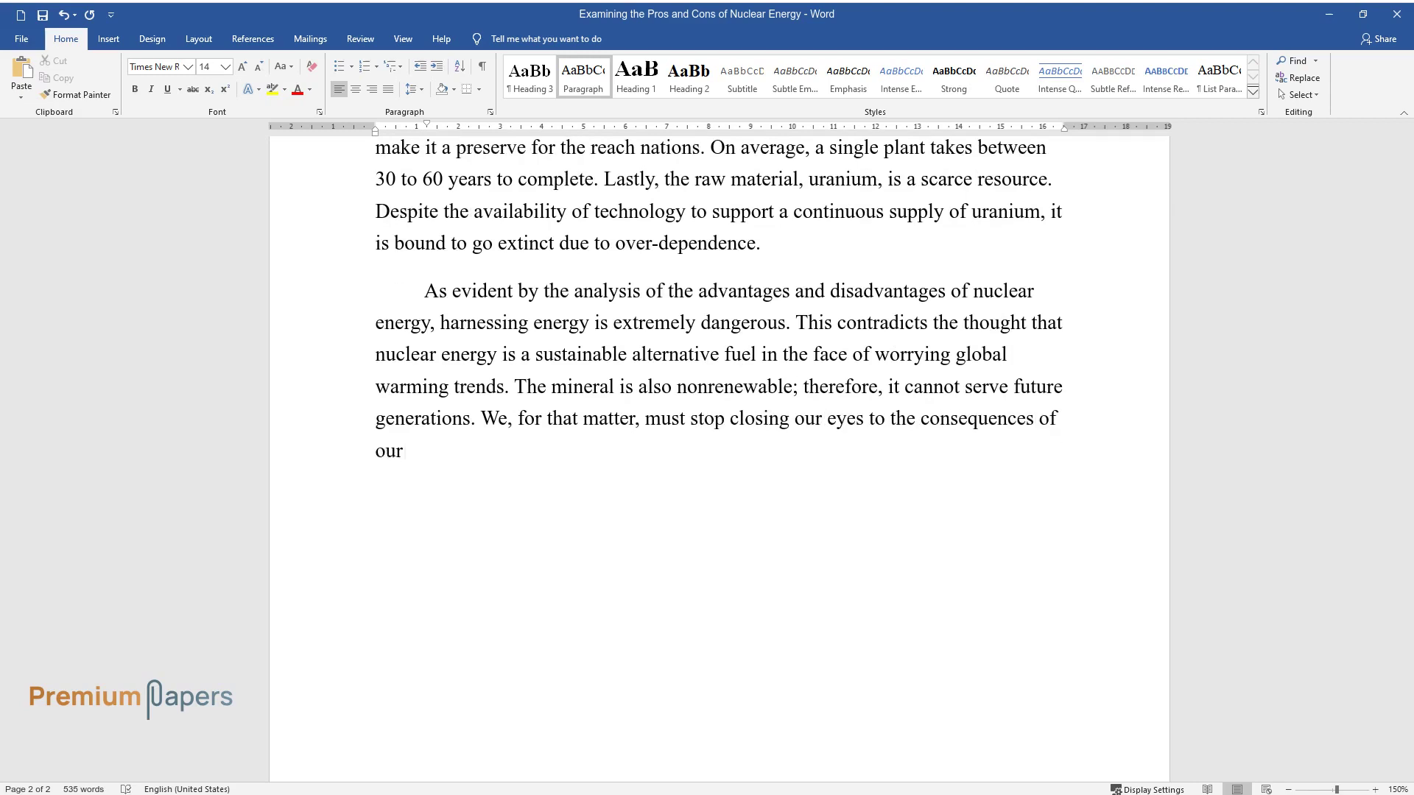
text( living on earth. It is not only m)
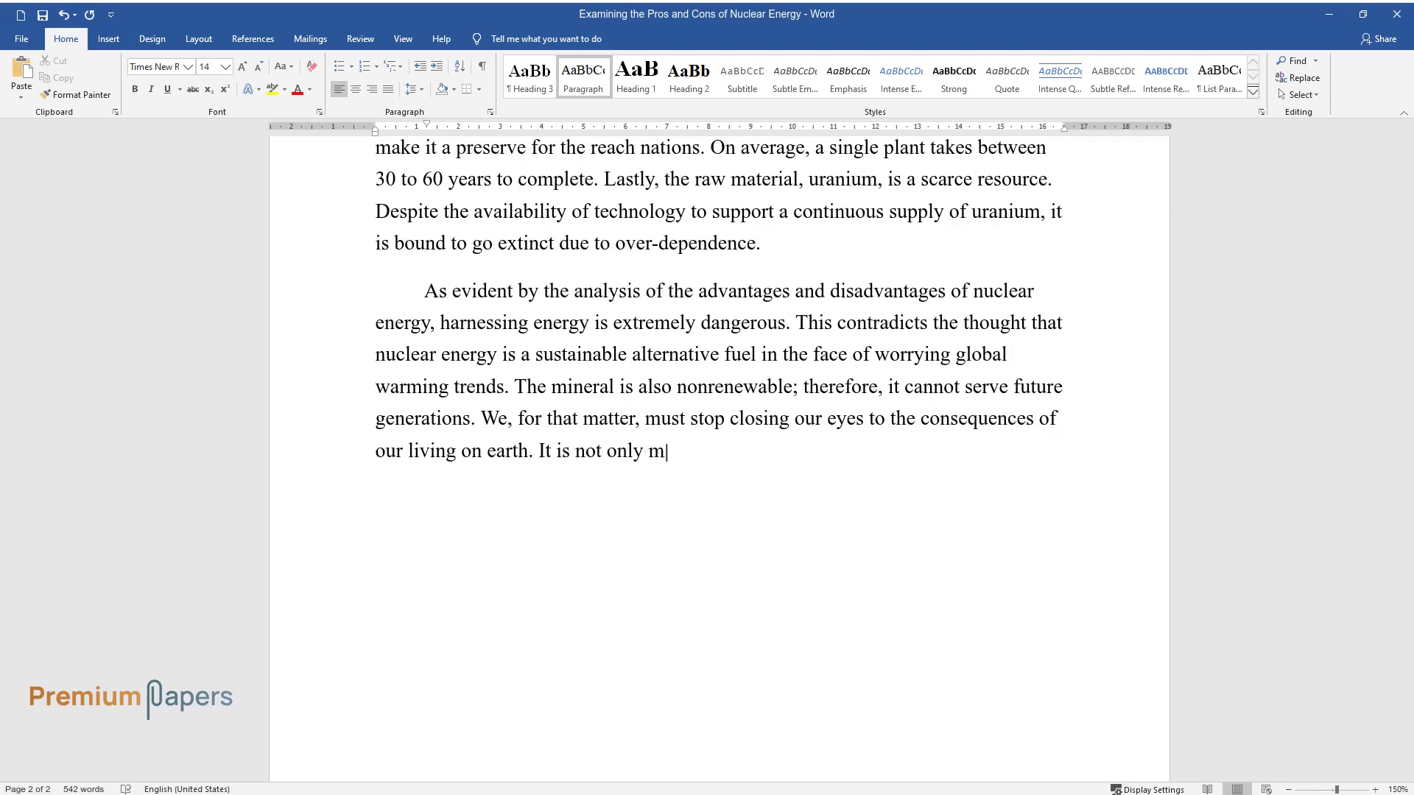
text(orally, ethically, and spiritually)
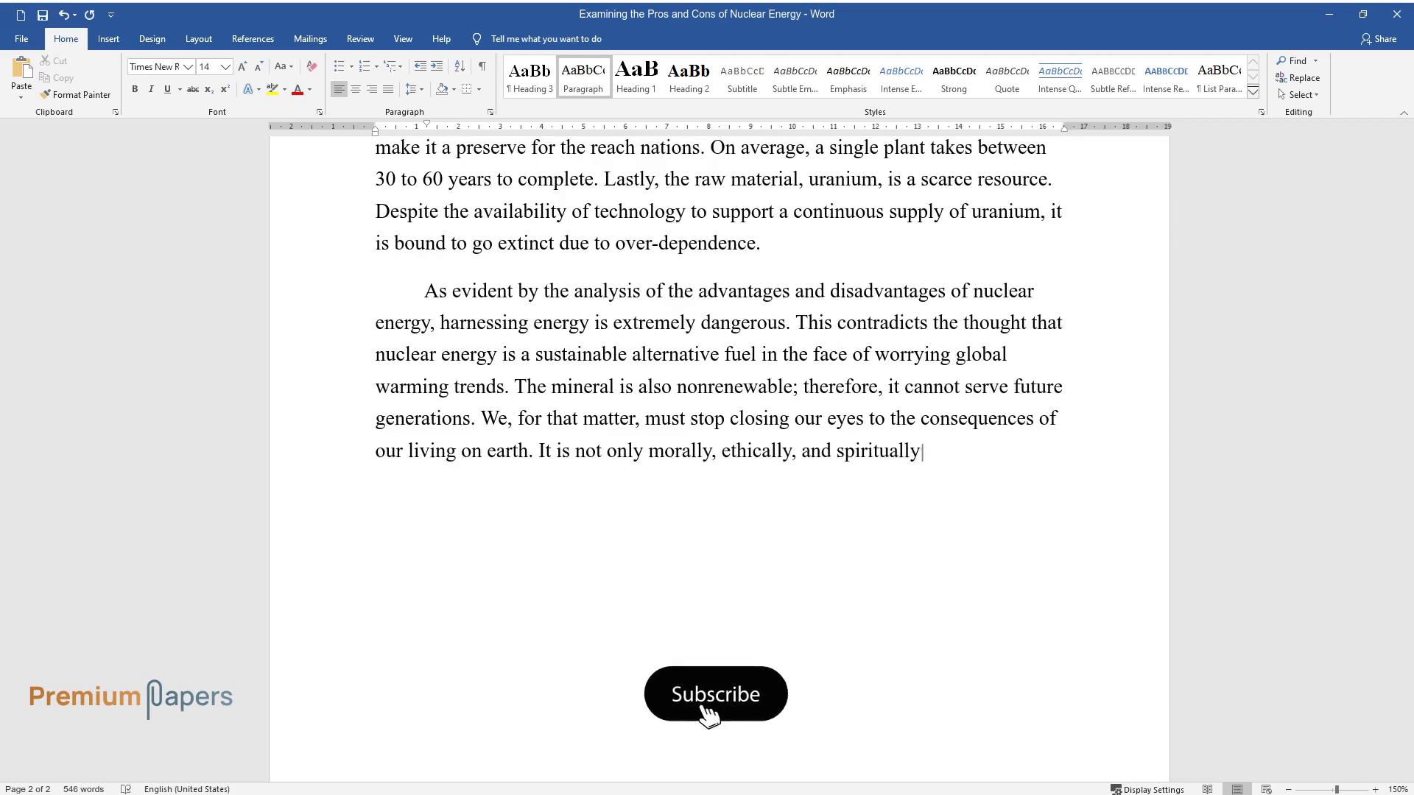
text( right to reflect on our life mis)
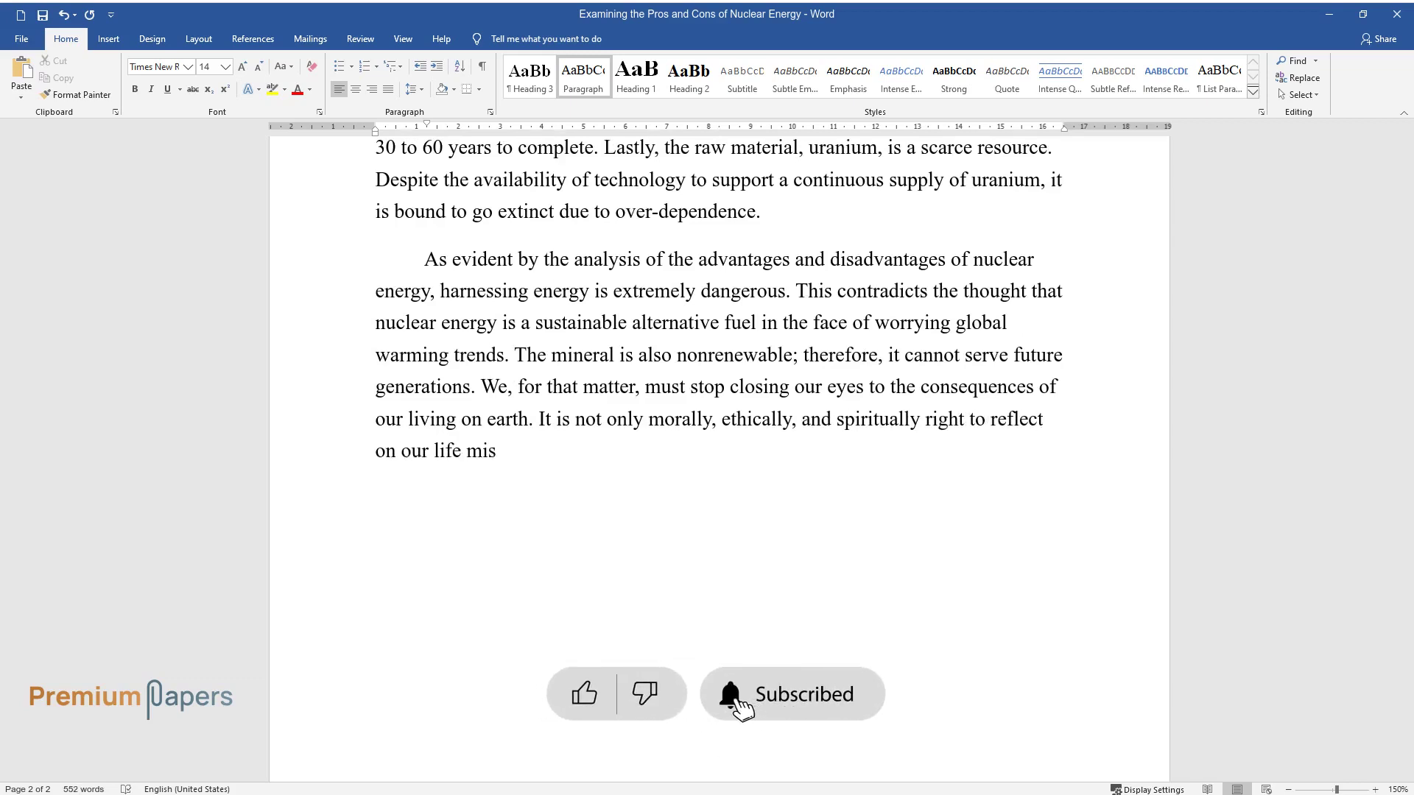
text(sion, but we should also let basi)
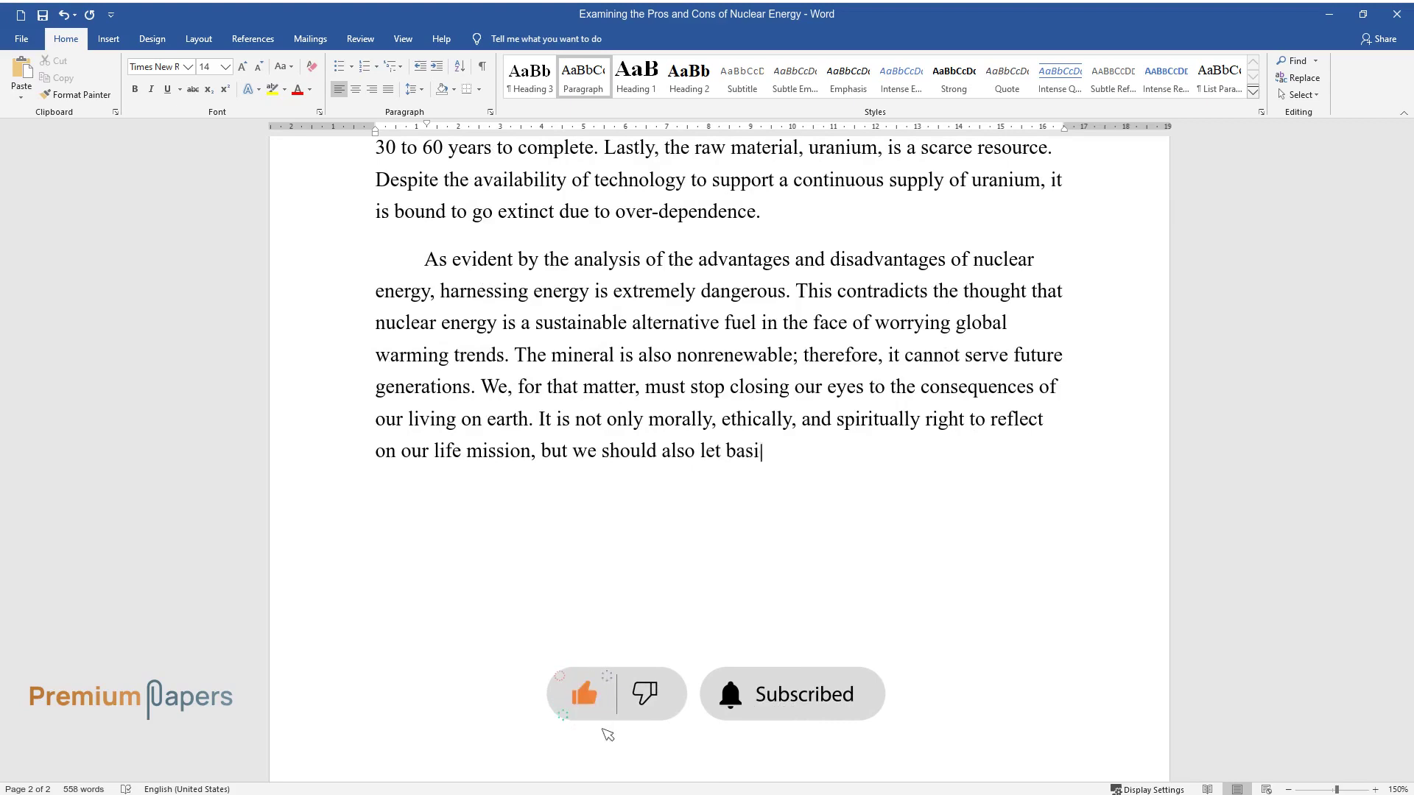
text(c, common sense strive for sustain)
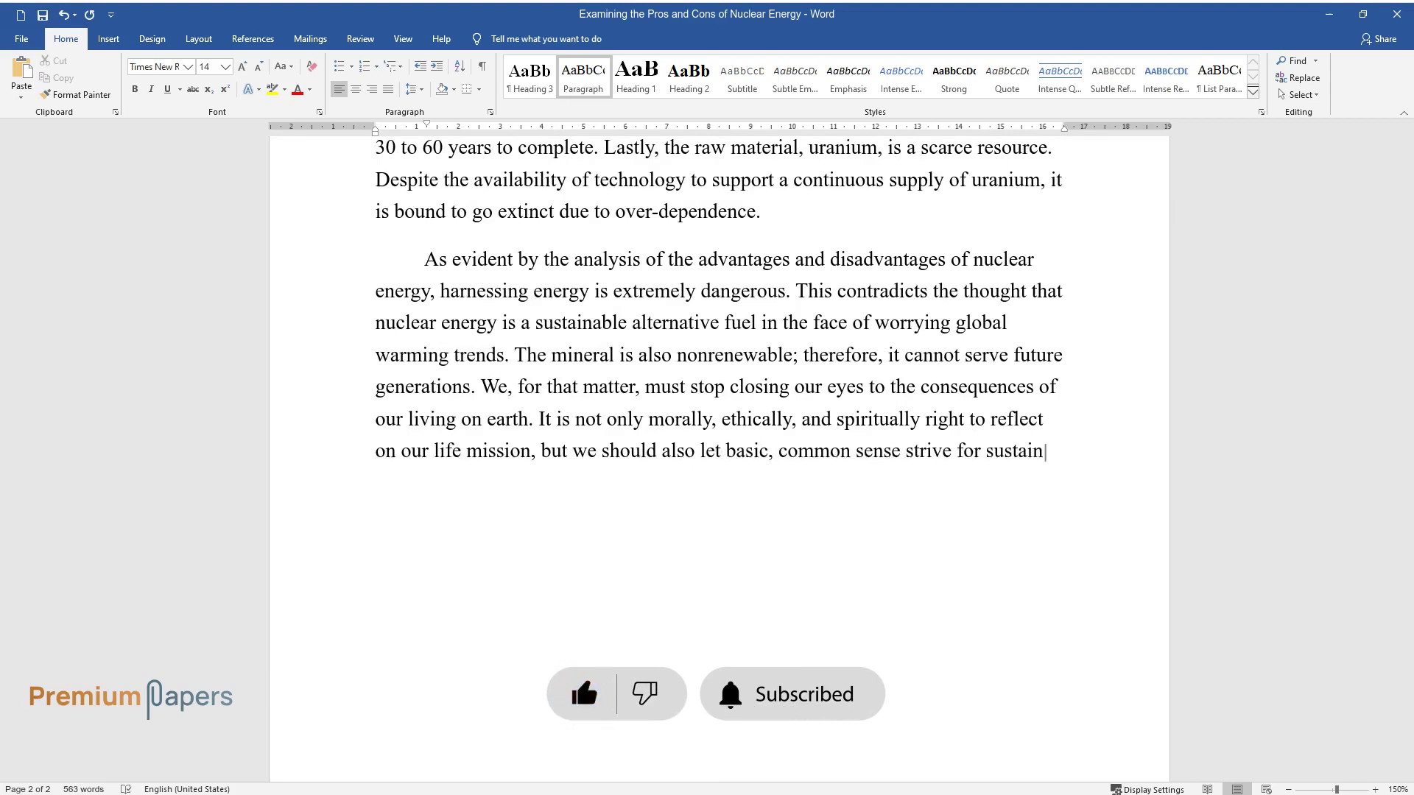
text(able living.)
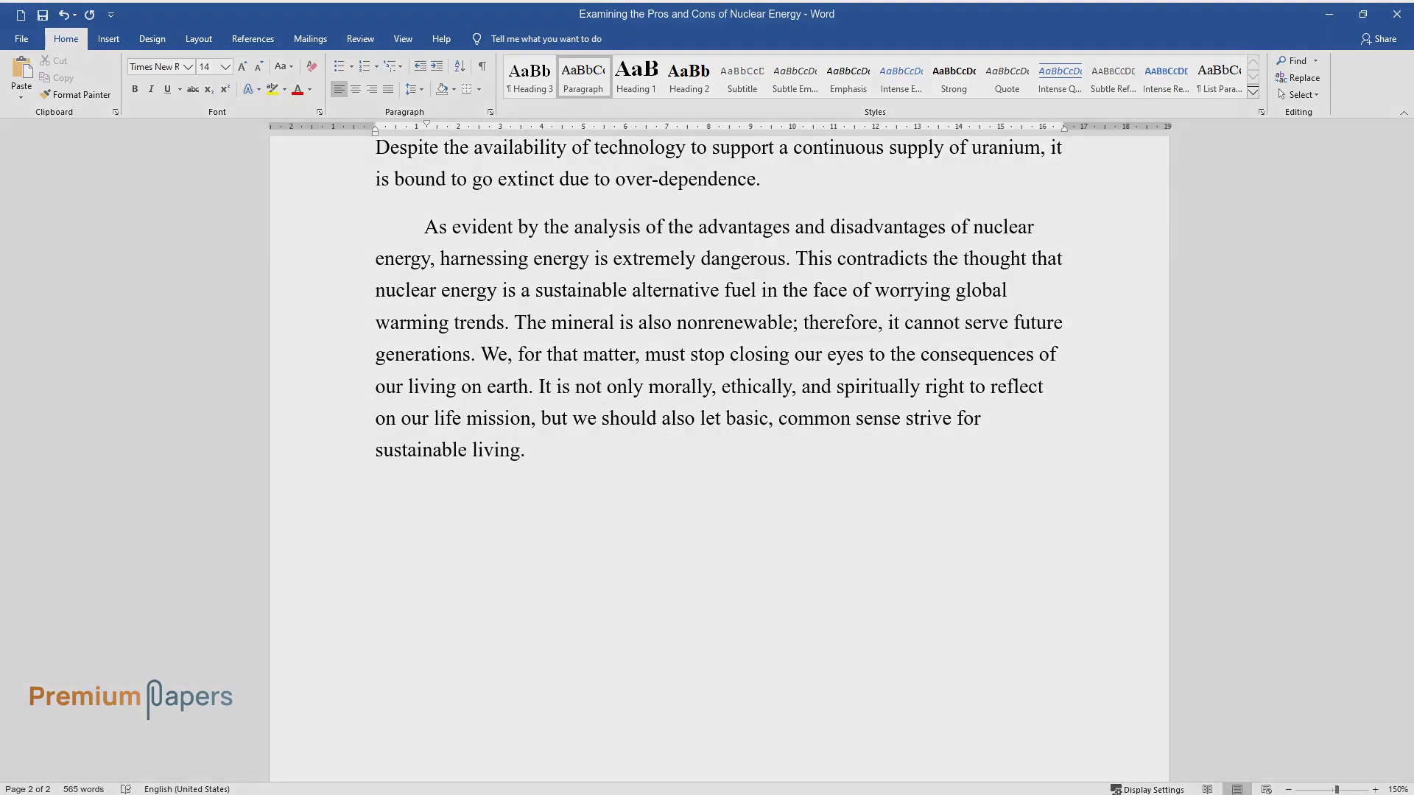